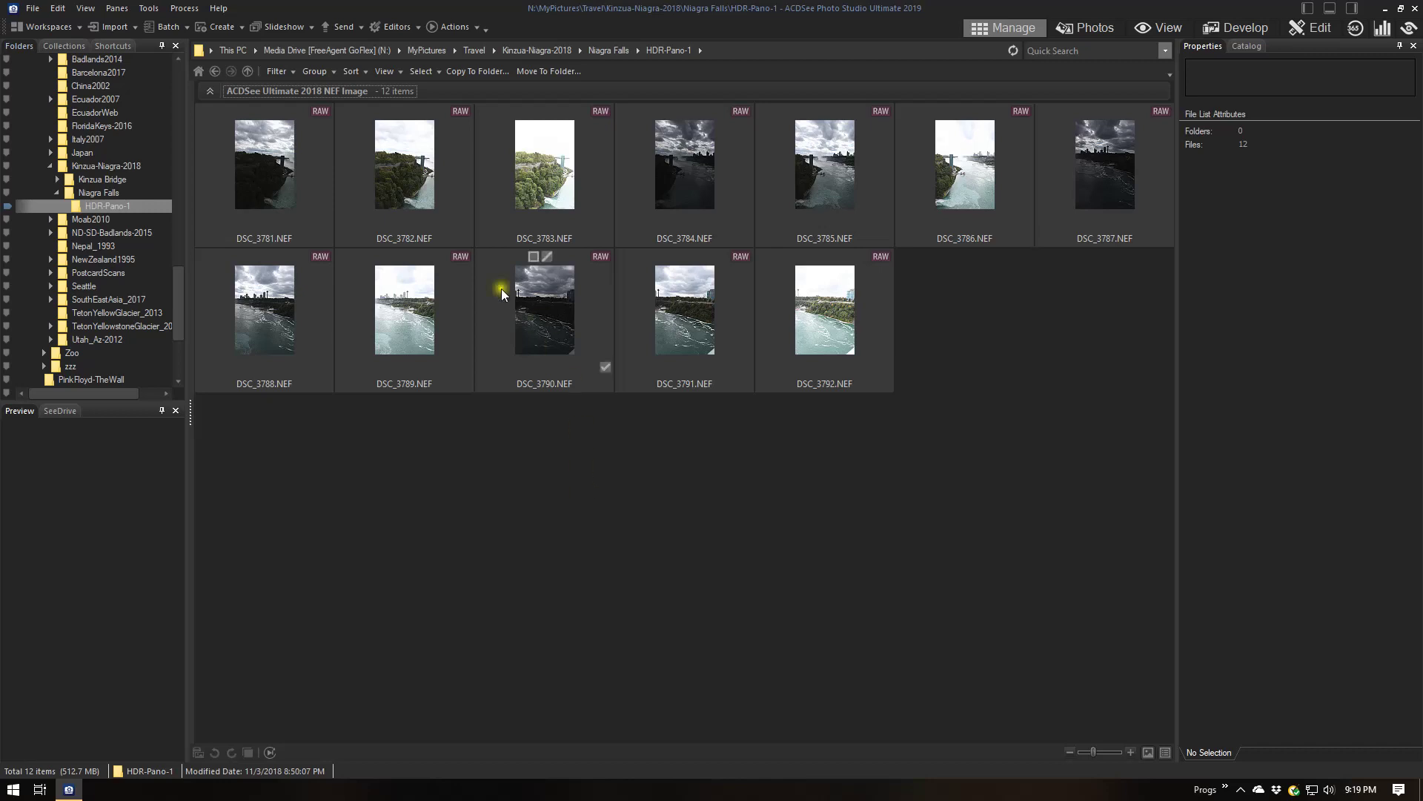
# Examine the shutter speed and exposure bias of the first bracketed set, DSC_3781.NEF, DSC_3782.NEF and DSC_3783.NEF.
pyautogui.click(308, 152)
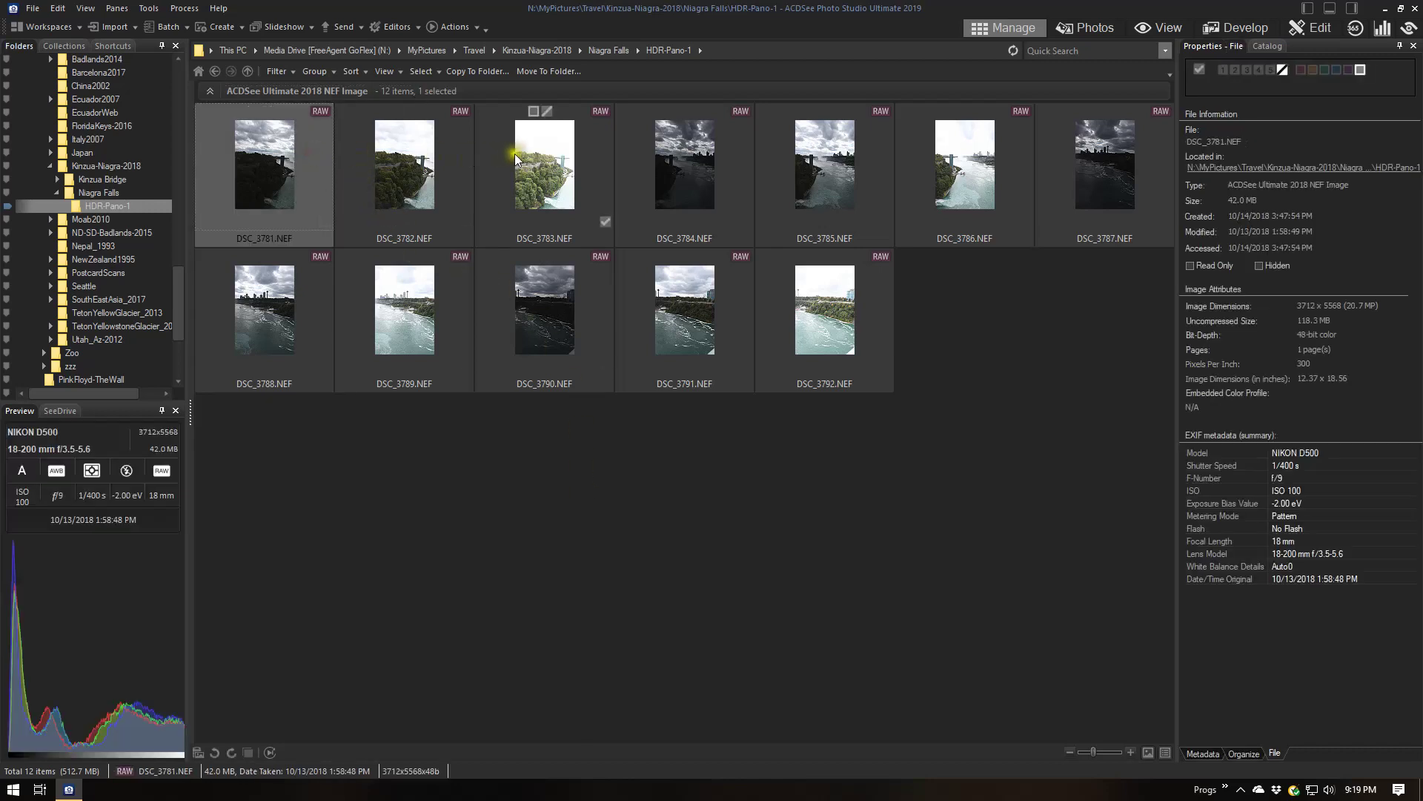
pyautogui.keyDown('shift'); pyautogui.click(599, 163); pyautogui.keyUp('shift')
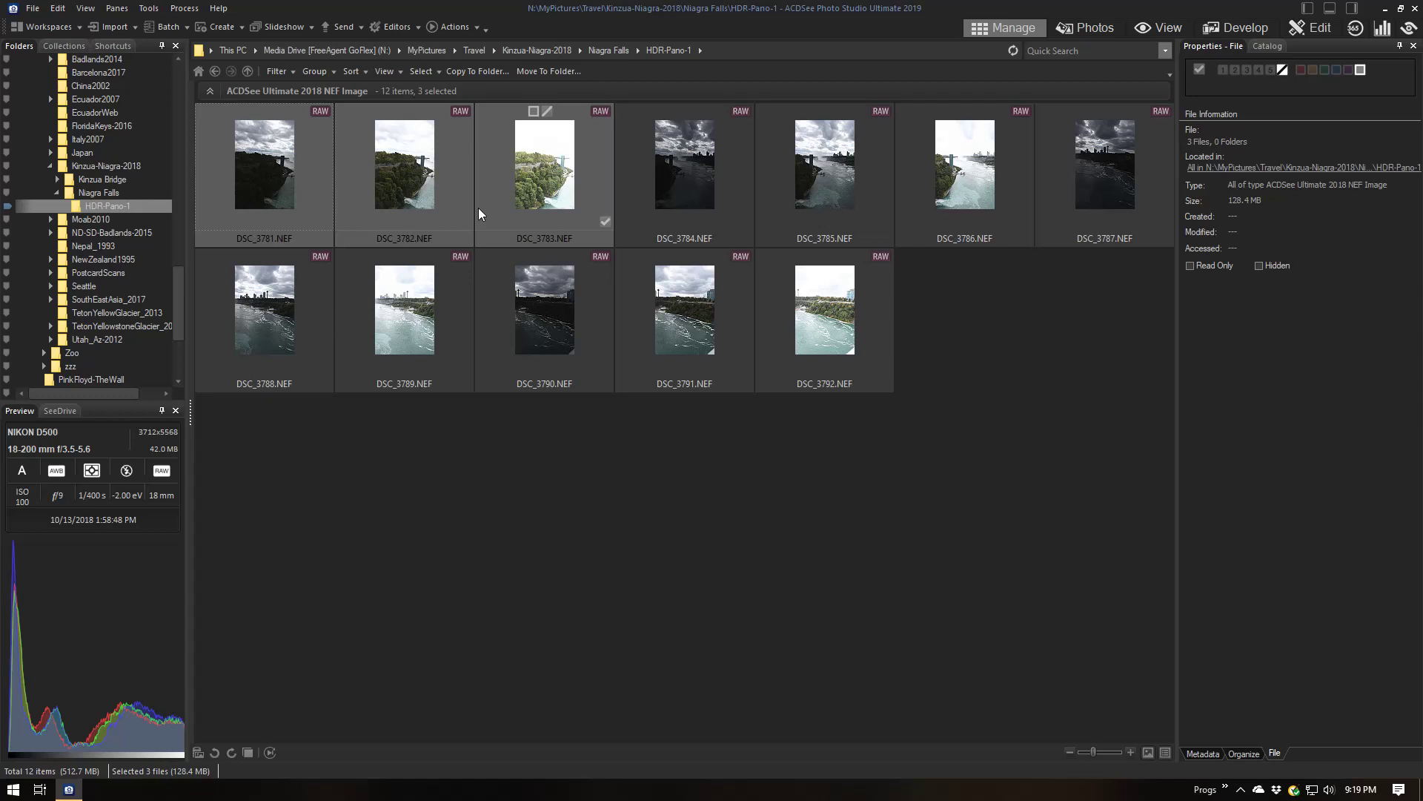
pyautogui.click(341, 338)
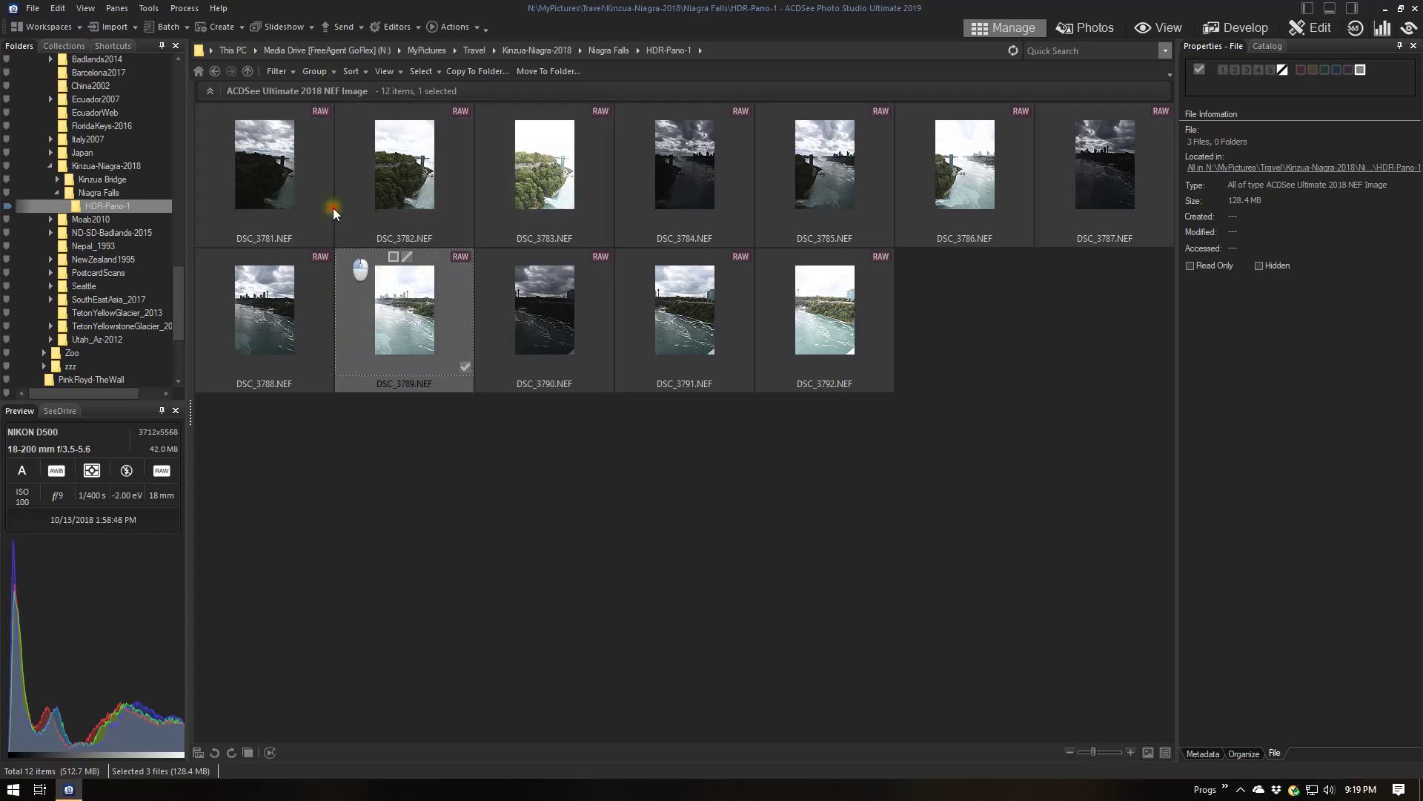
pyautogui.click(318, 189)
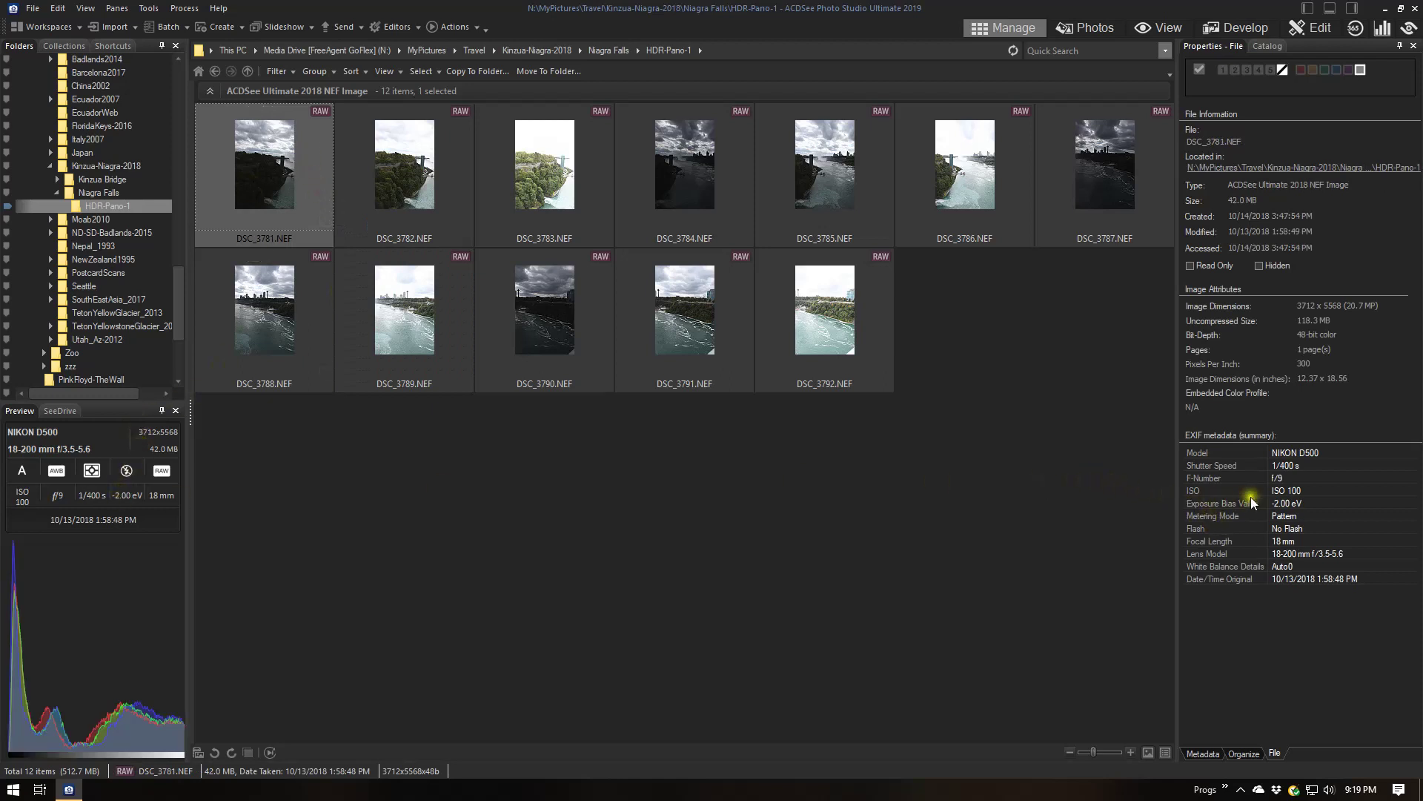
pyautogui.click(460, 158)
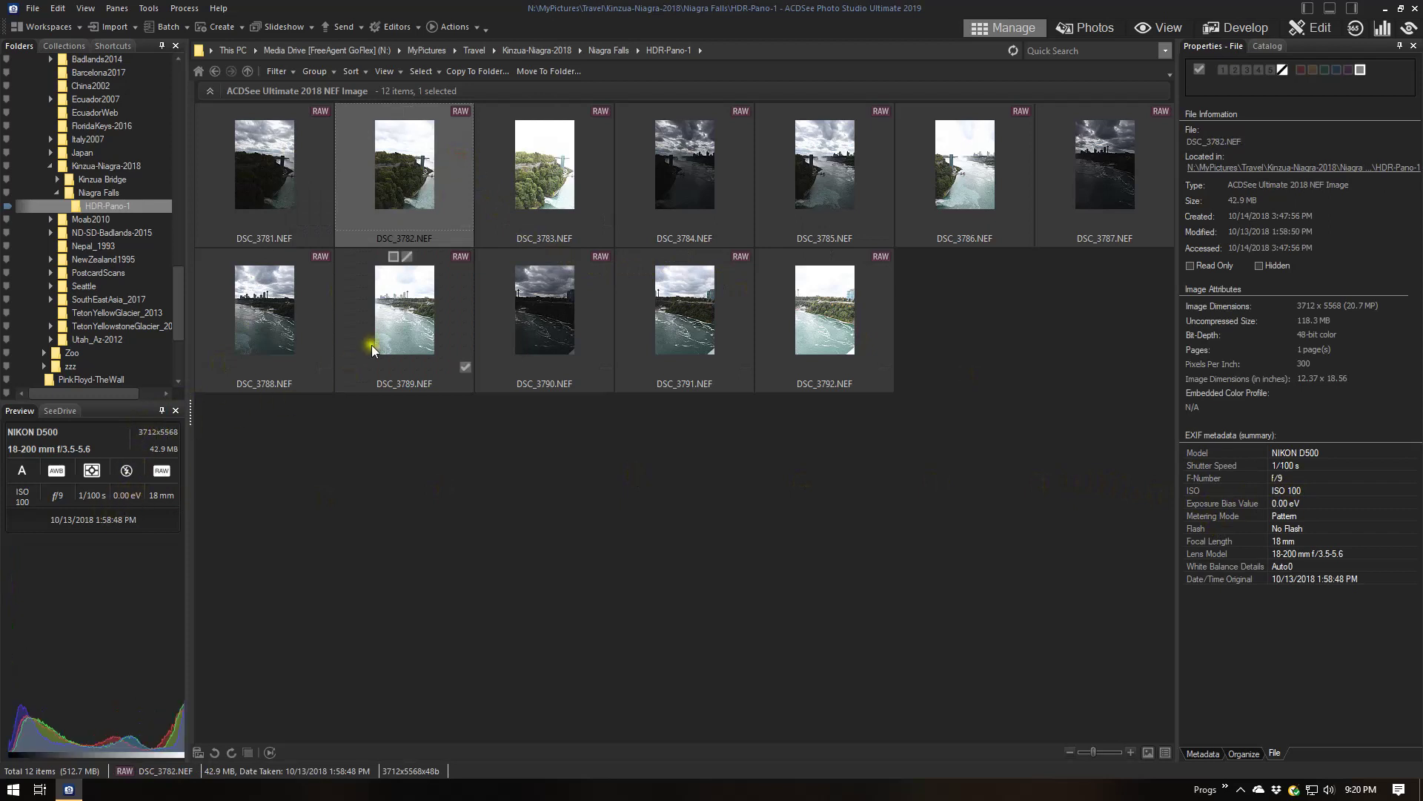
pyautogui.click(593, 174)
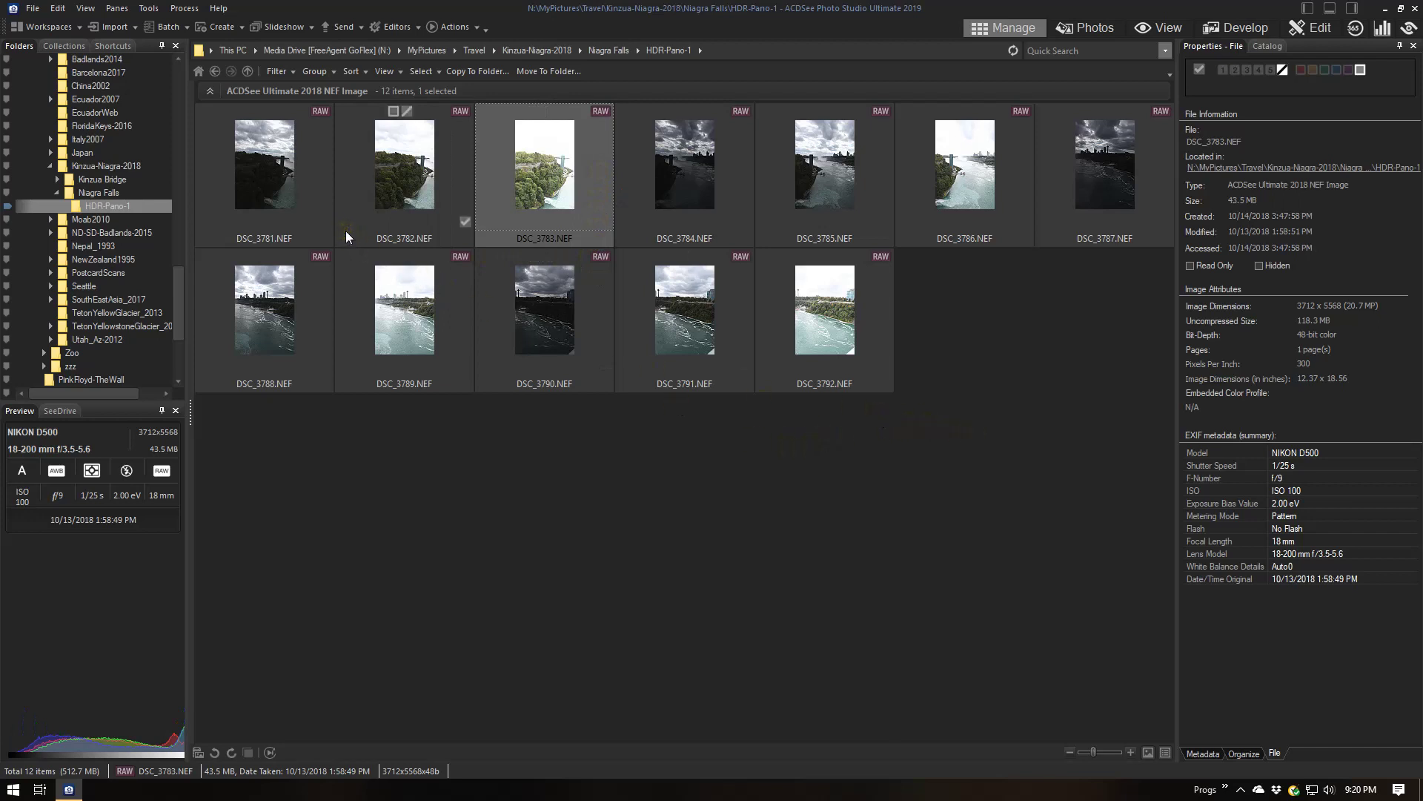
# Set up a batch file format conversion of all NEF images, DSC_3781 through DSC_3792, to TIFF.
pyautogui.click(307, 165)
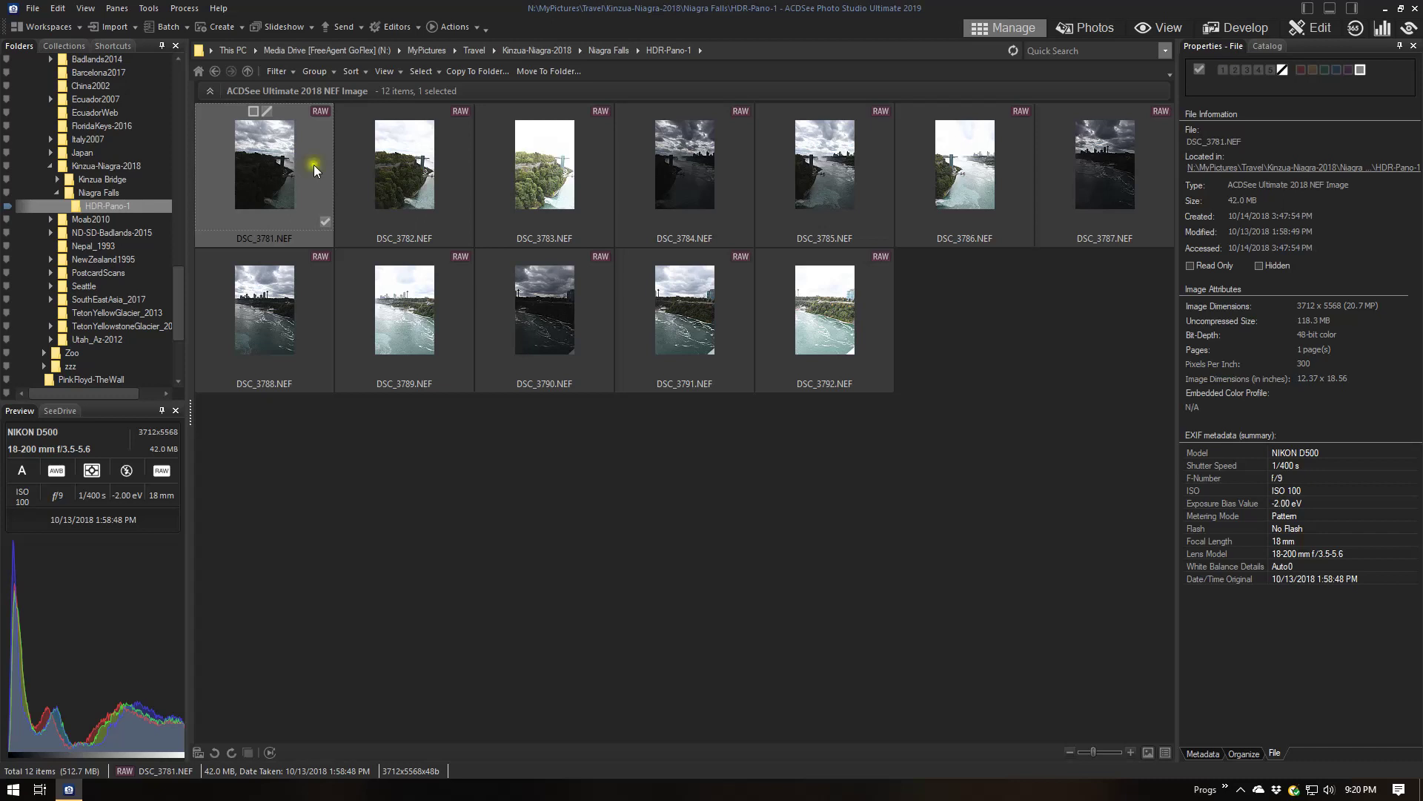
pyautogui.keyDown('shift'); pyautogui.click(874, 318); pyautogui.keyUp('shift')
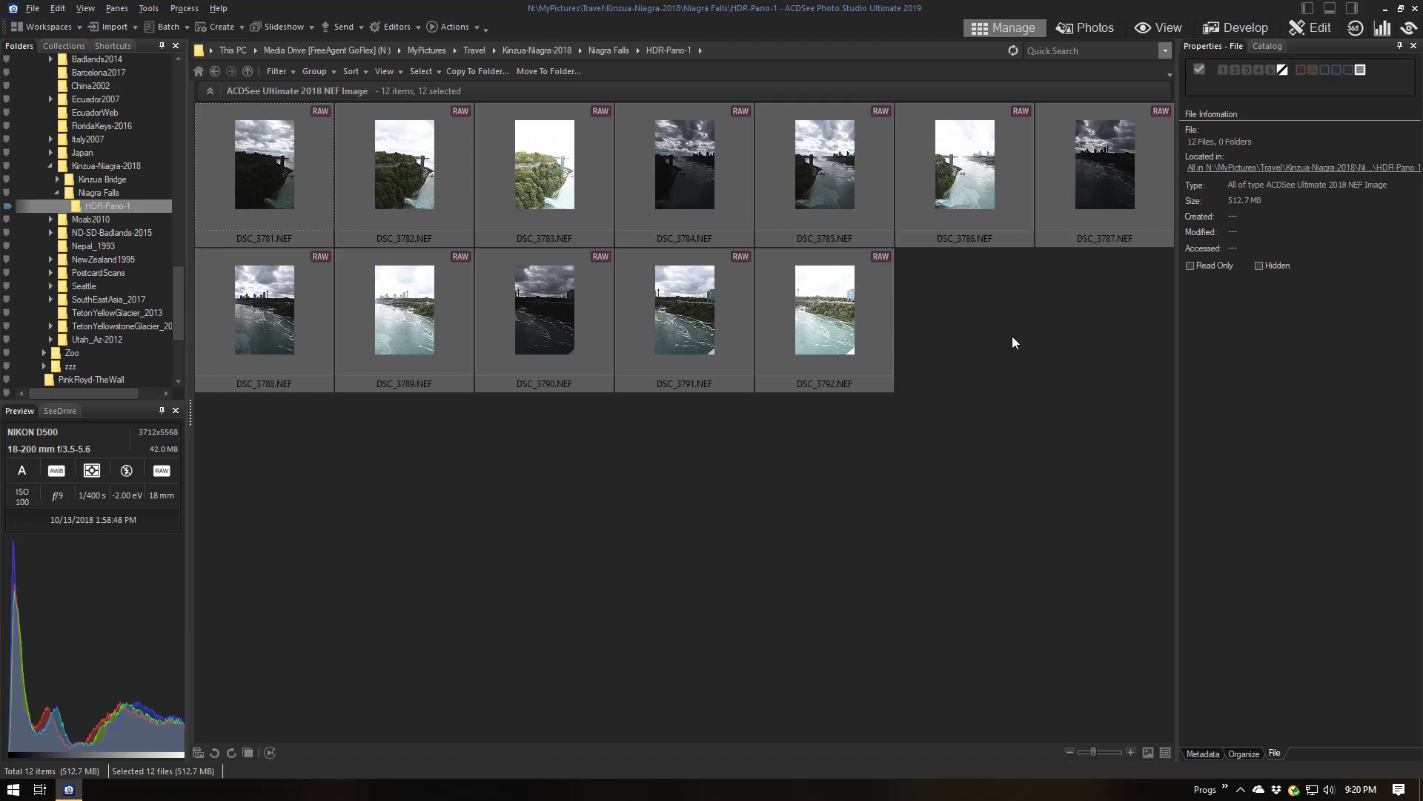
pyautogui.hotkey('ctrl', 'f')
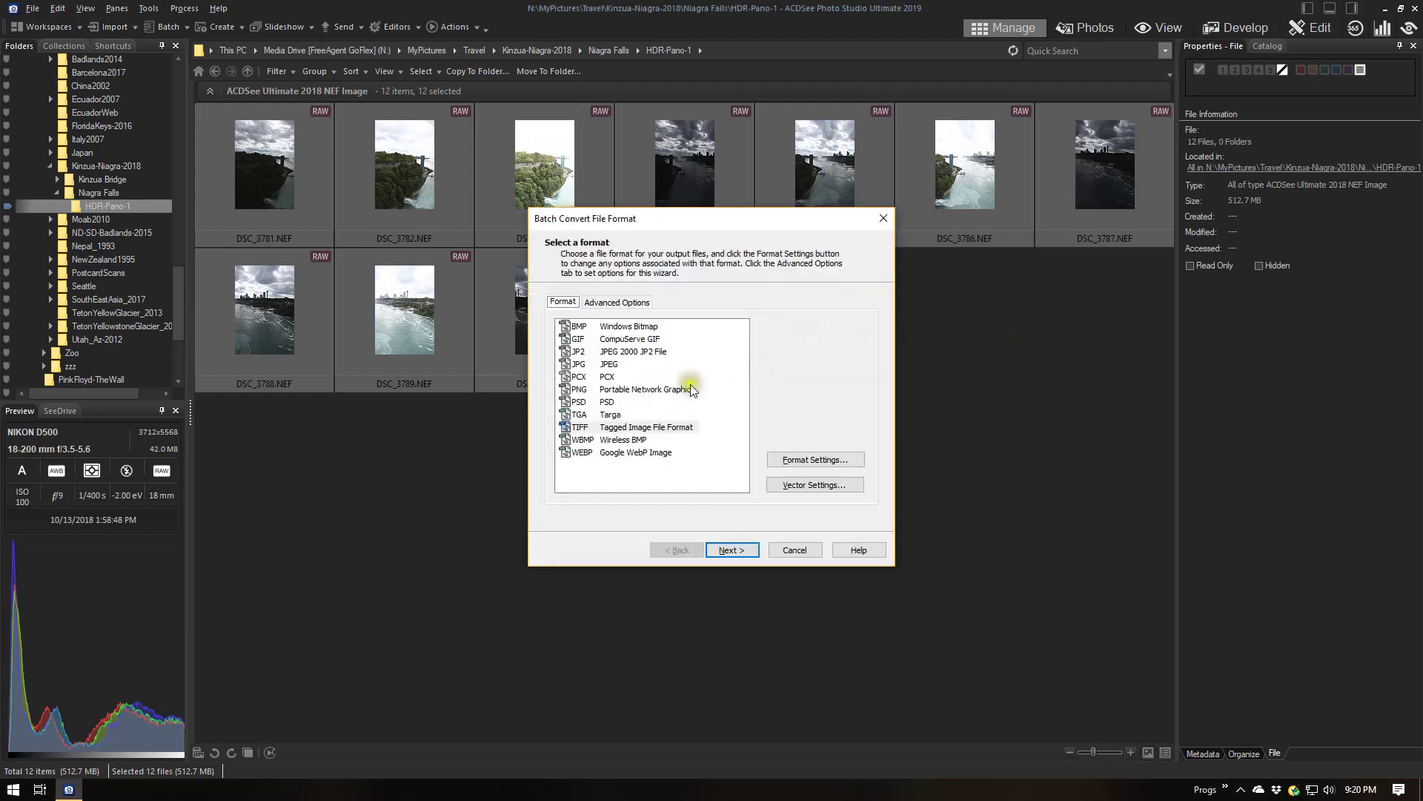
pyautogui.click(607, 428)
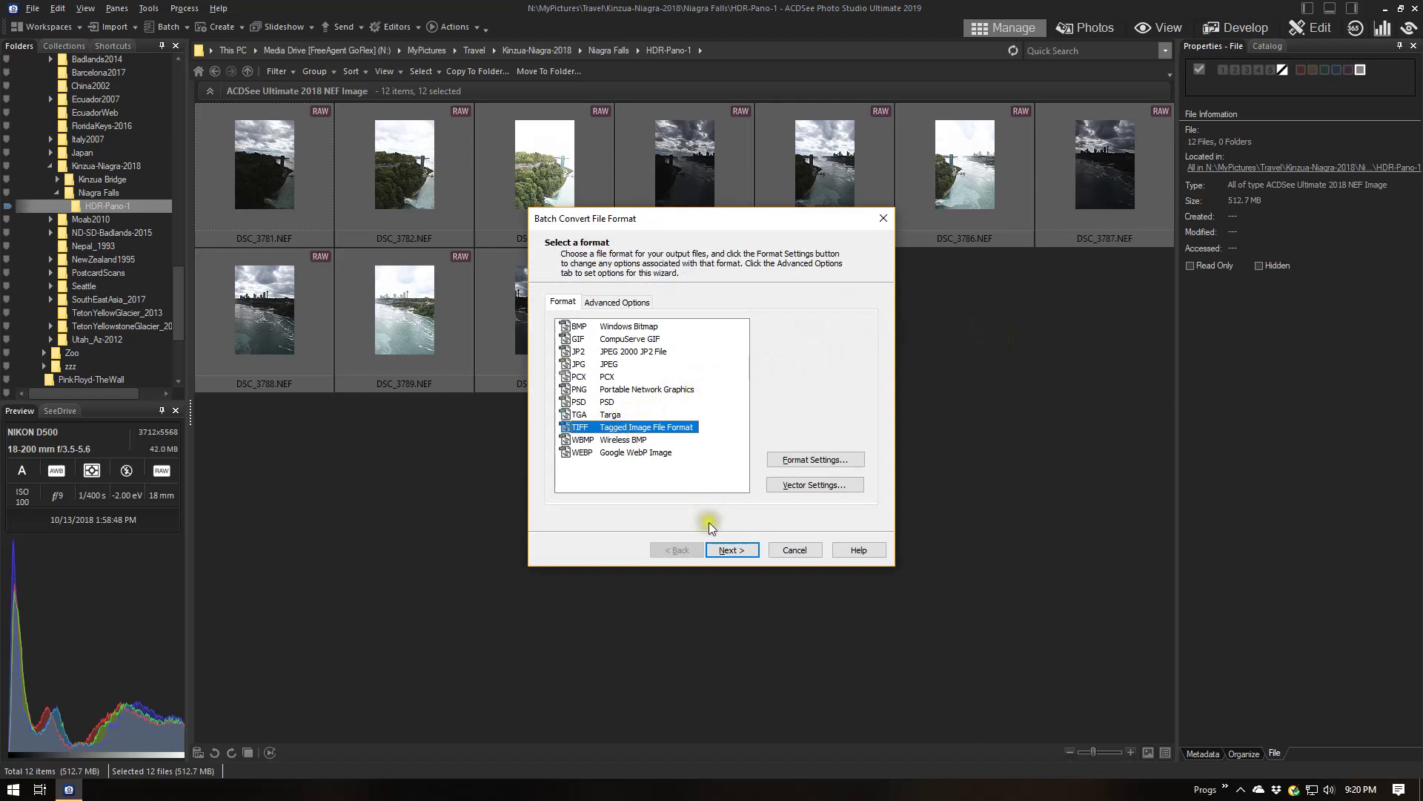
pyautogui.click(736, 550)
pyautogui.click(741, 551)
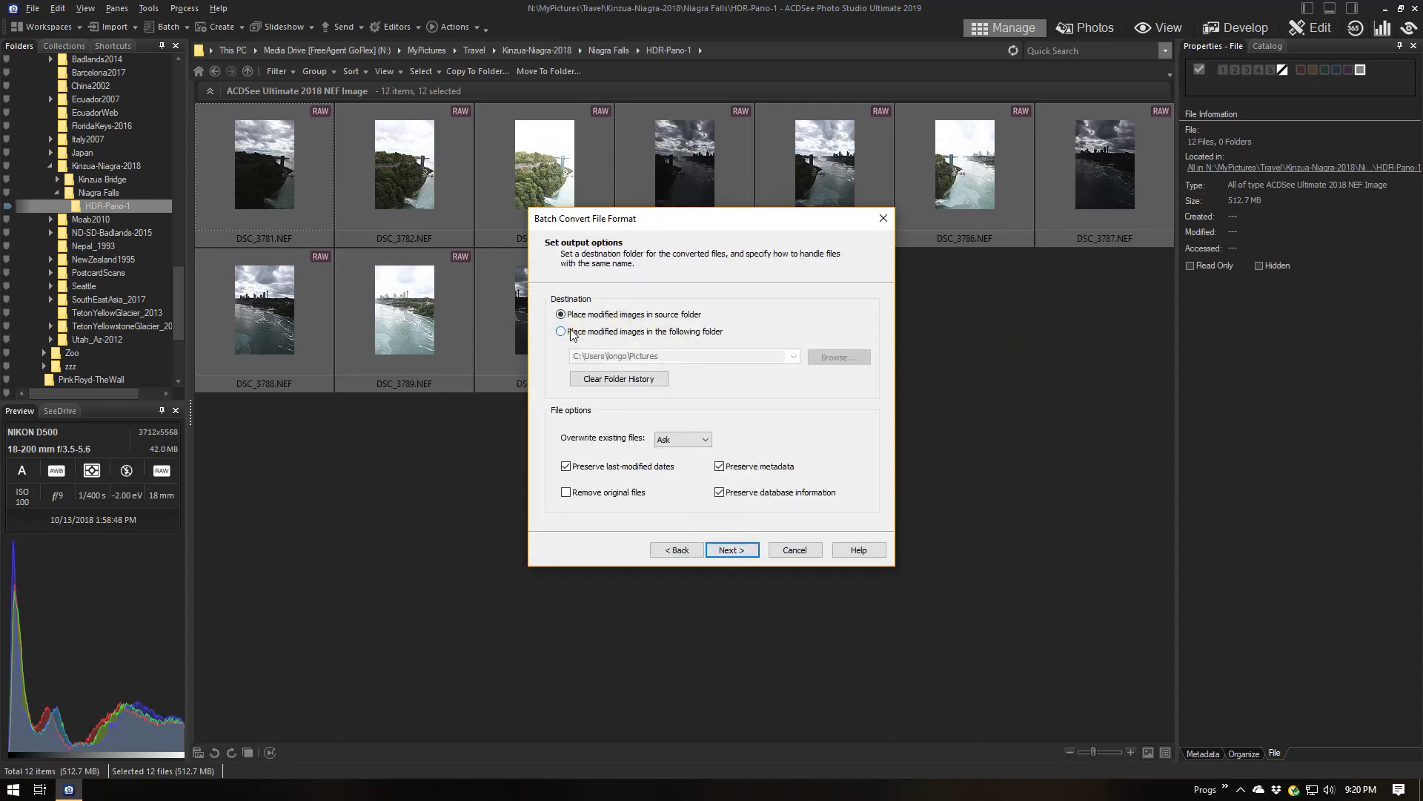
# Place the converted images in the source folder, run the batch conversion and close the wizard.
pyautogui.click(615, 319)
pyautogui.click(731, 550)
pyautogui.click(732, 550)
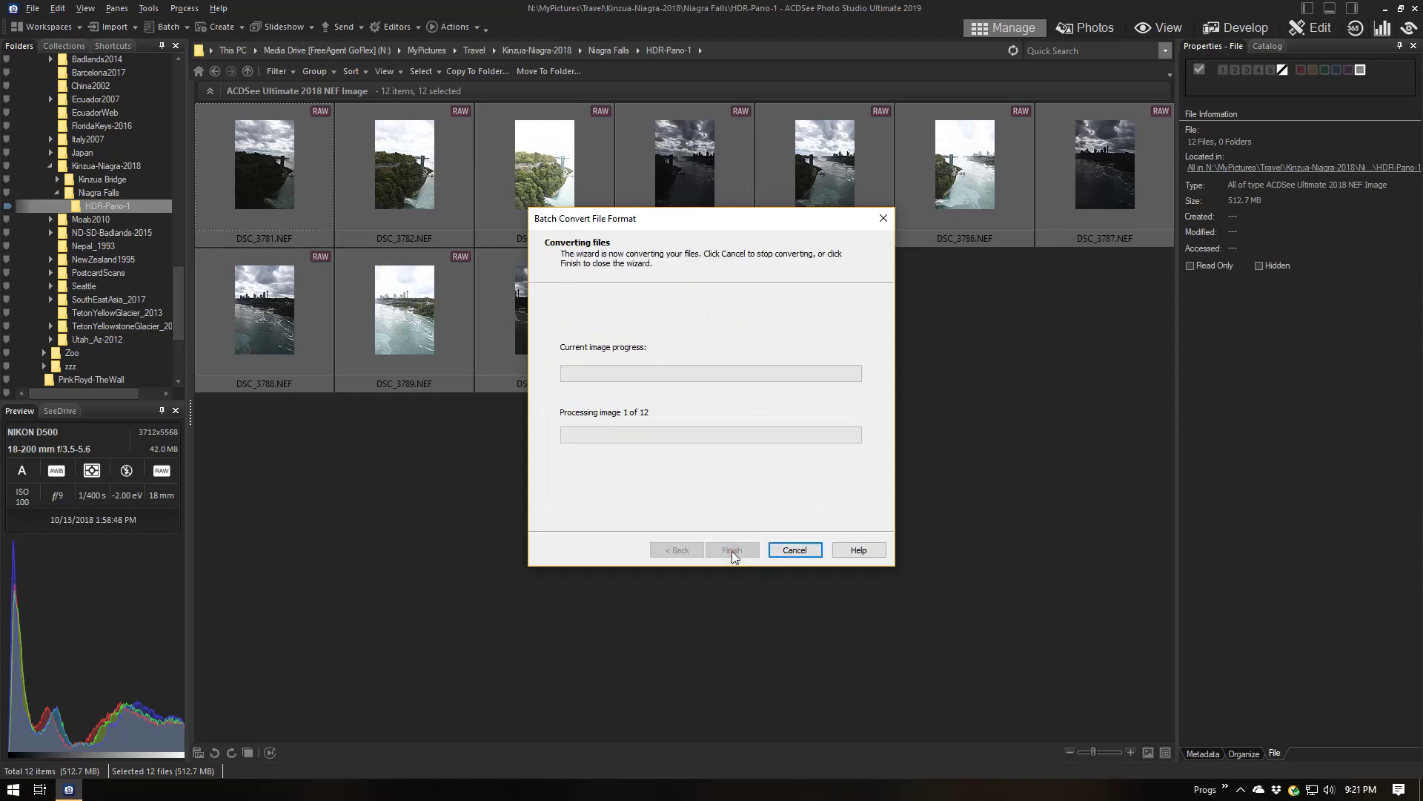
pyautogui.click(730, 550)
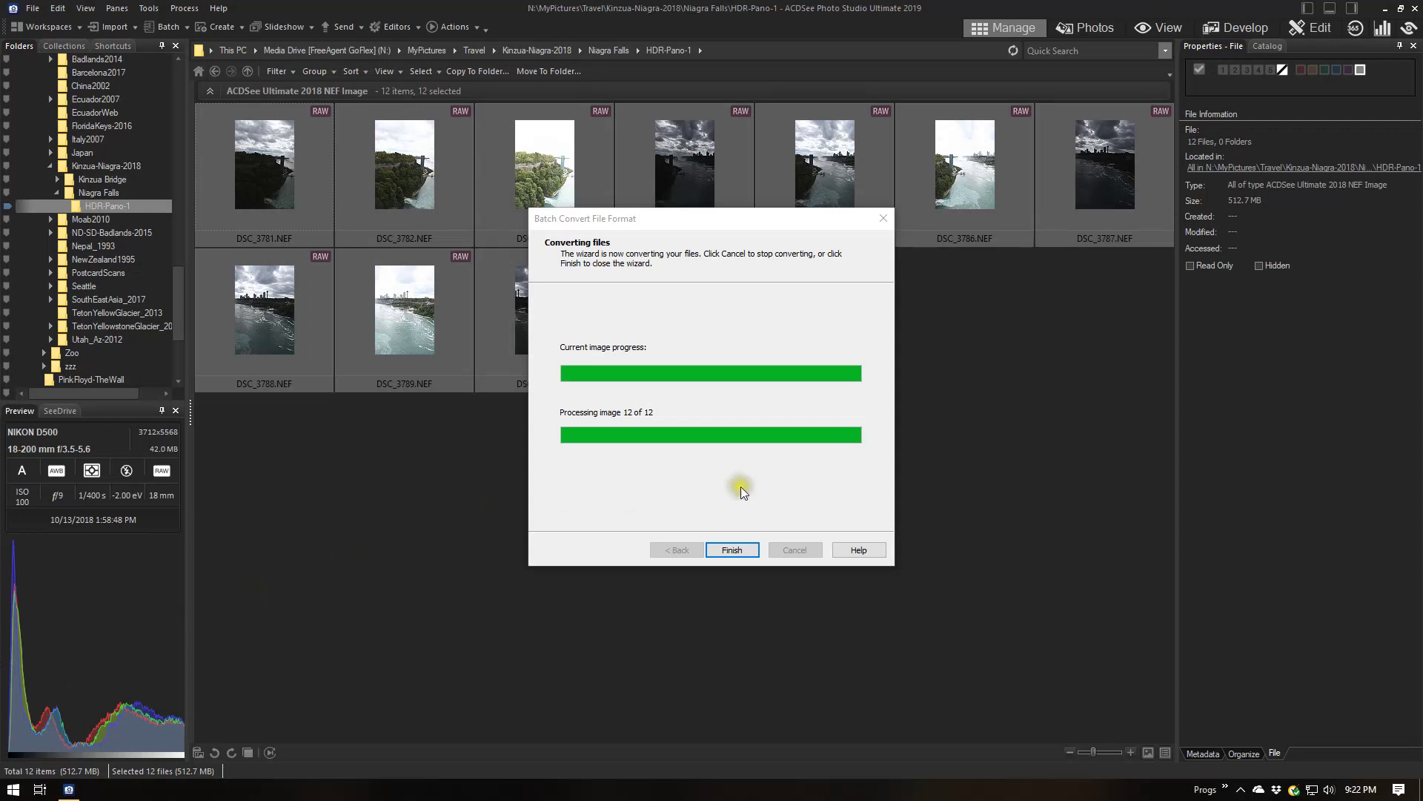
pyautogui.click(740, 551)
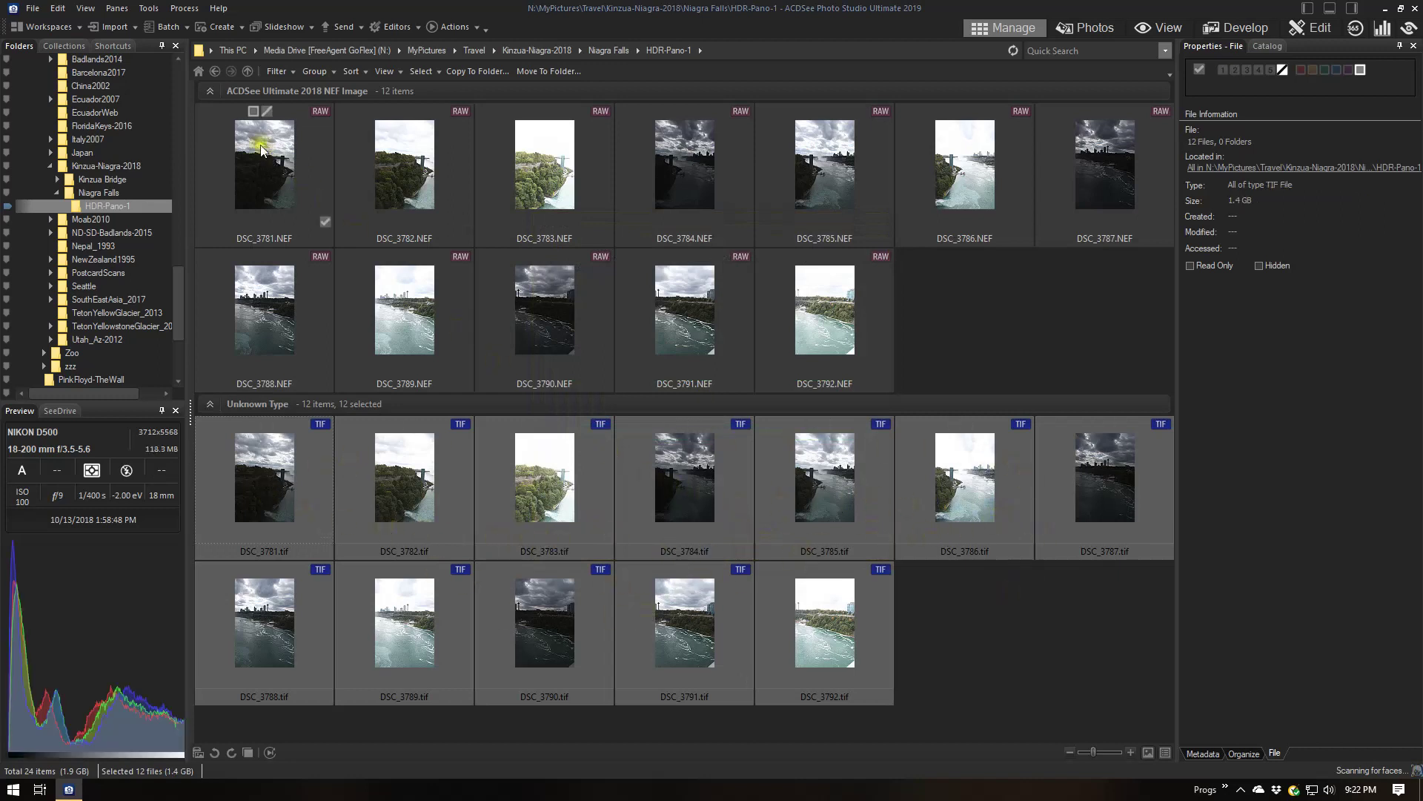
# Collapse the NEF image group and clear the selection of the converted TIFF files.
pyautogui.click(209, 90)
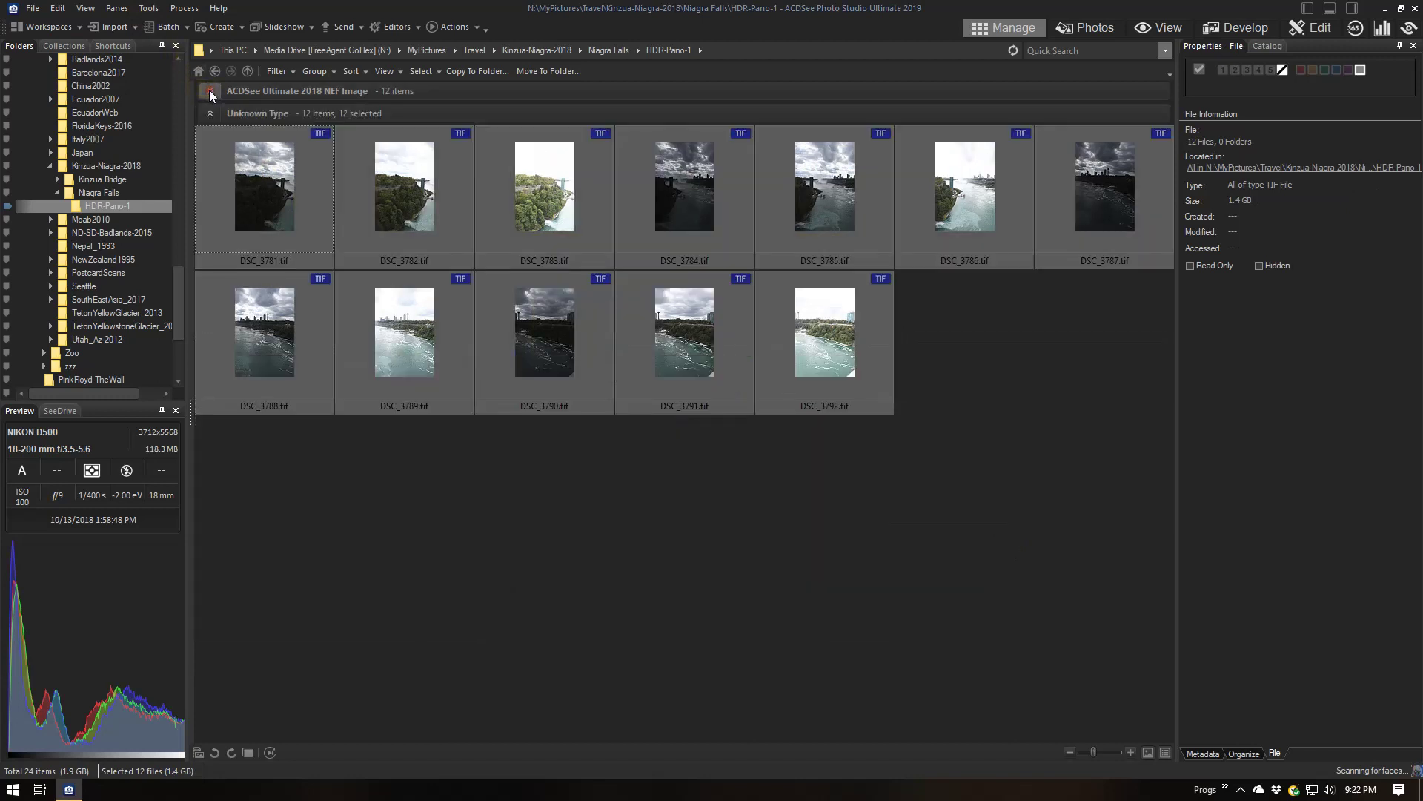
pyautogui.click(999, 373)
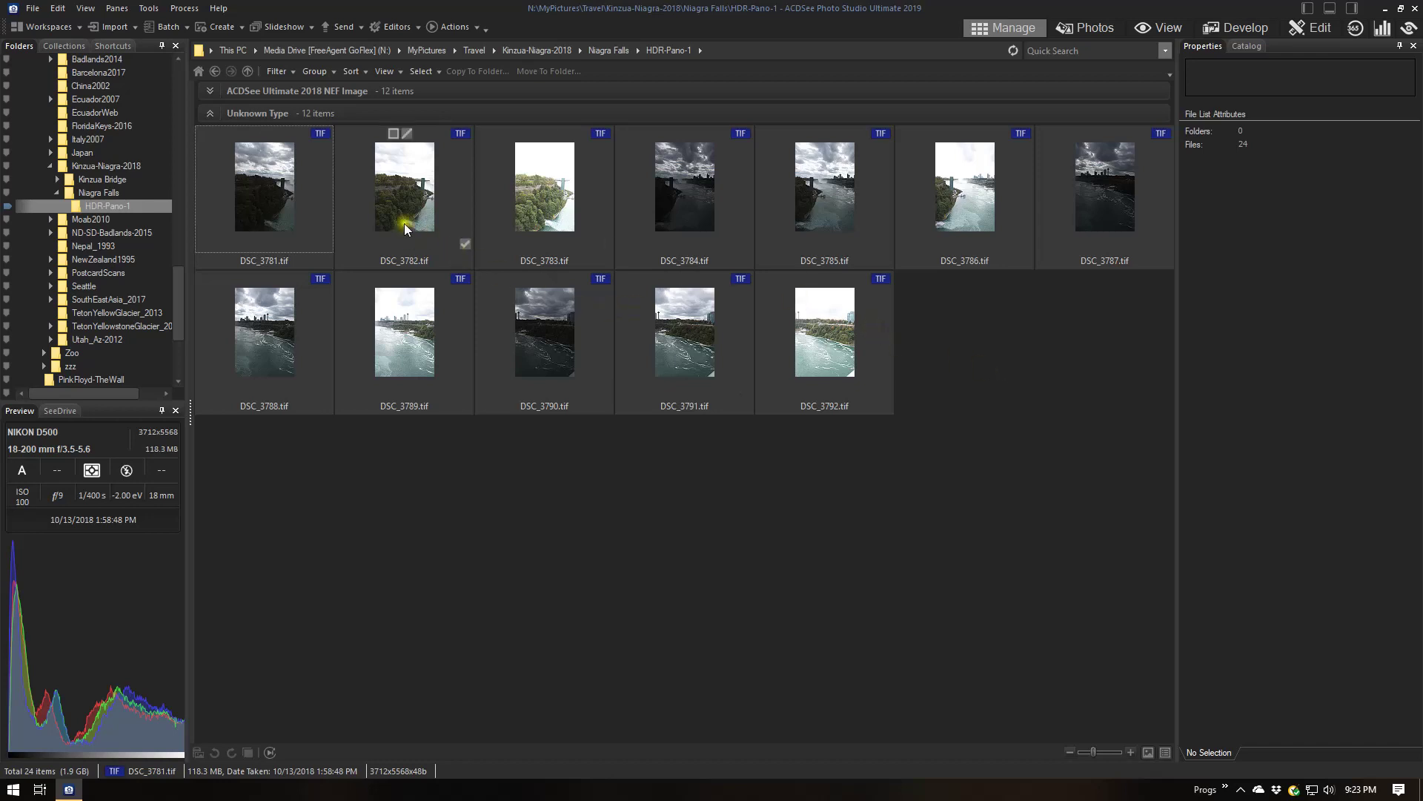
# Select the darkest TIFF of each bracketed set: DSC_3781, DSC_3784, DSC_3787 and DSC_3790.
pyautogui.click(310, 177)
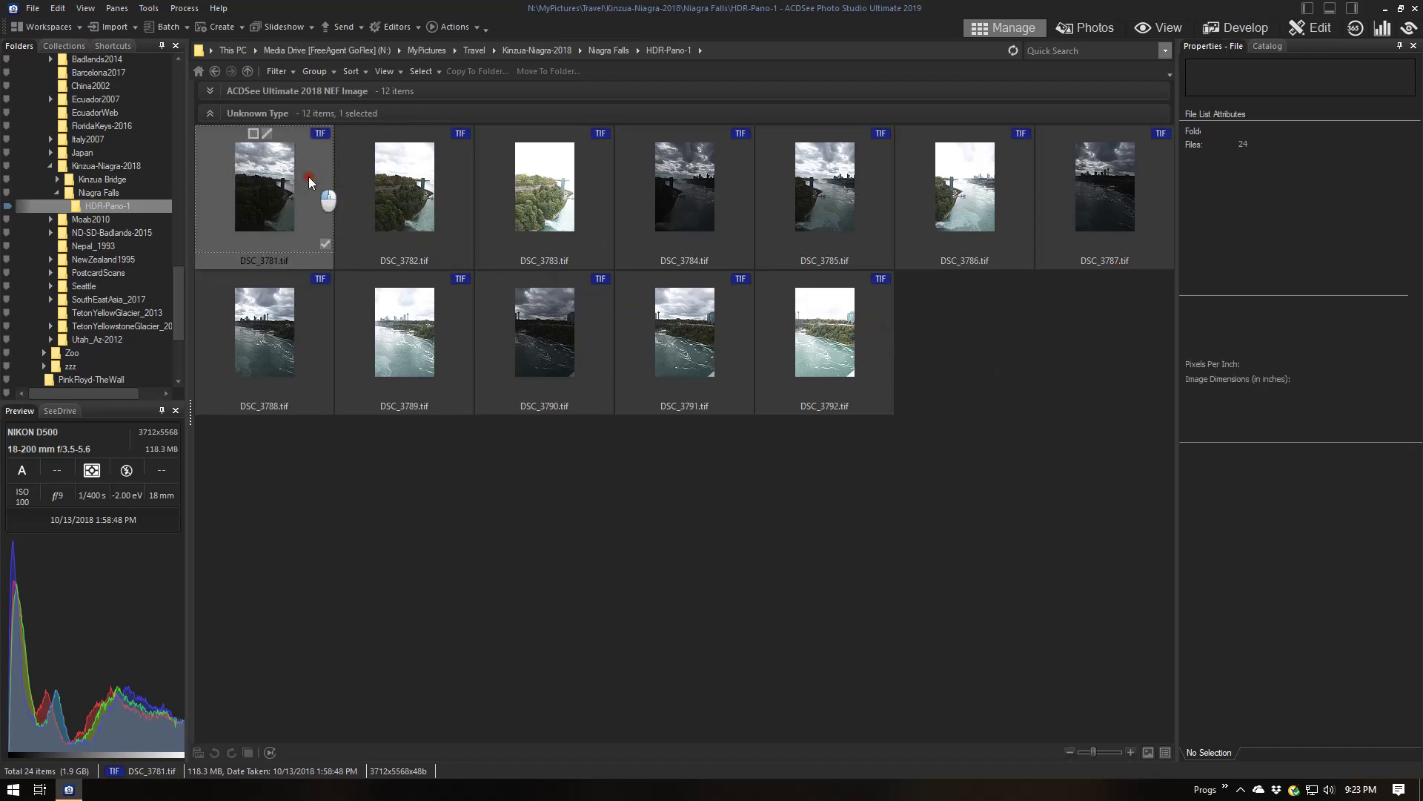
pyautogui.keyDown('ctrl'); pyautogui.click(633, 184); pyautogui.keyUp('ctrl')
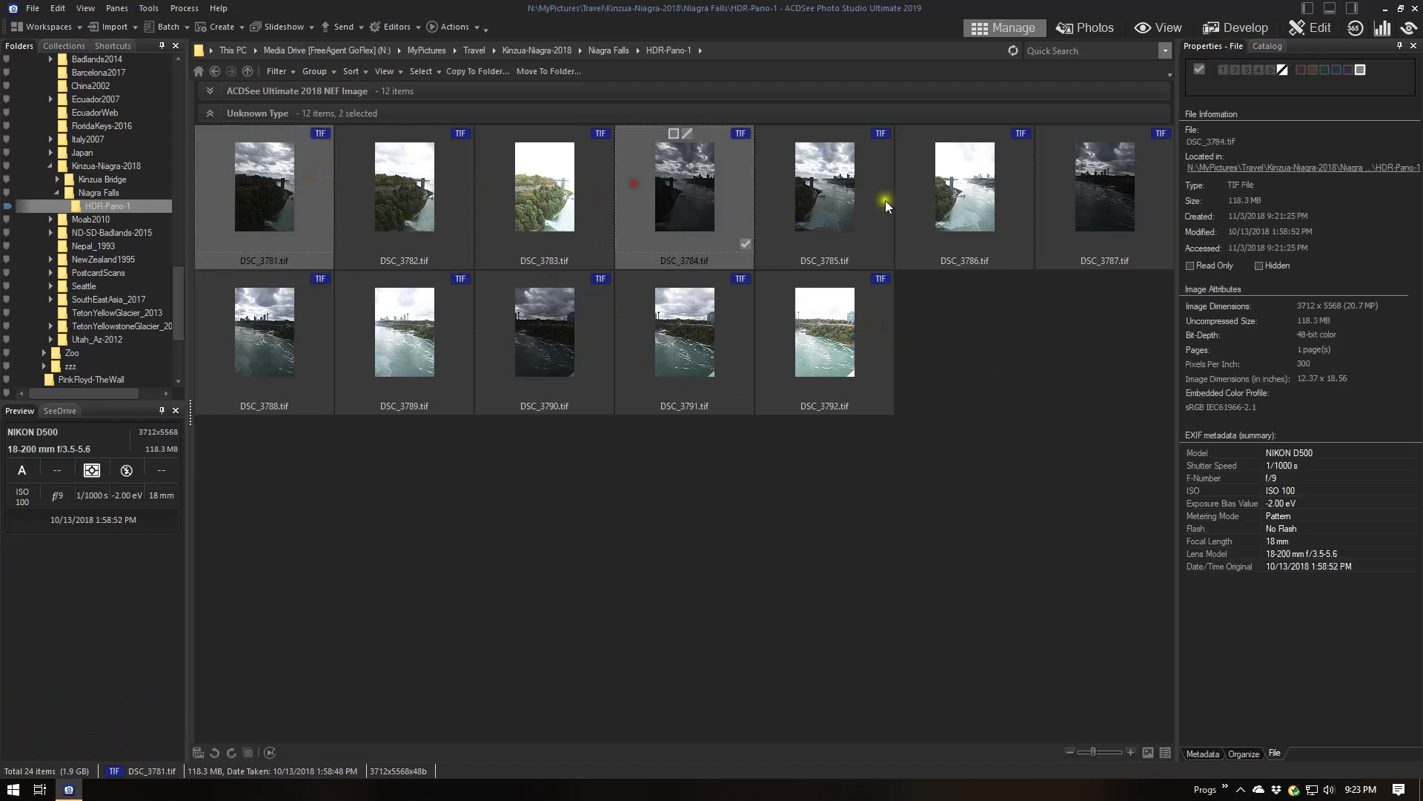
pyautogui.keyDown('ctrl'); pyautogui.click(603, 323); pyautogui.keyUp('ctrl')
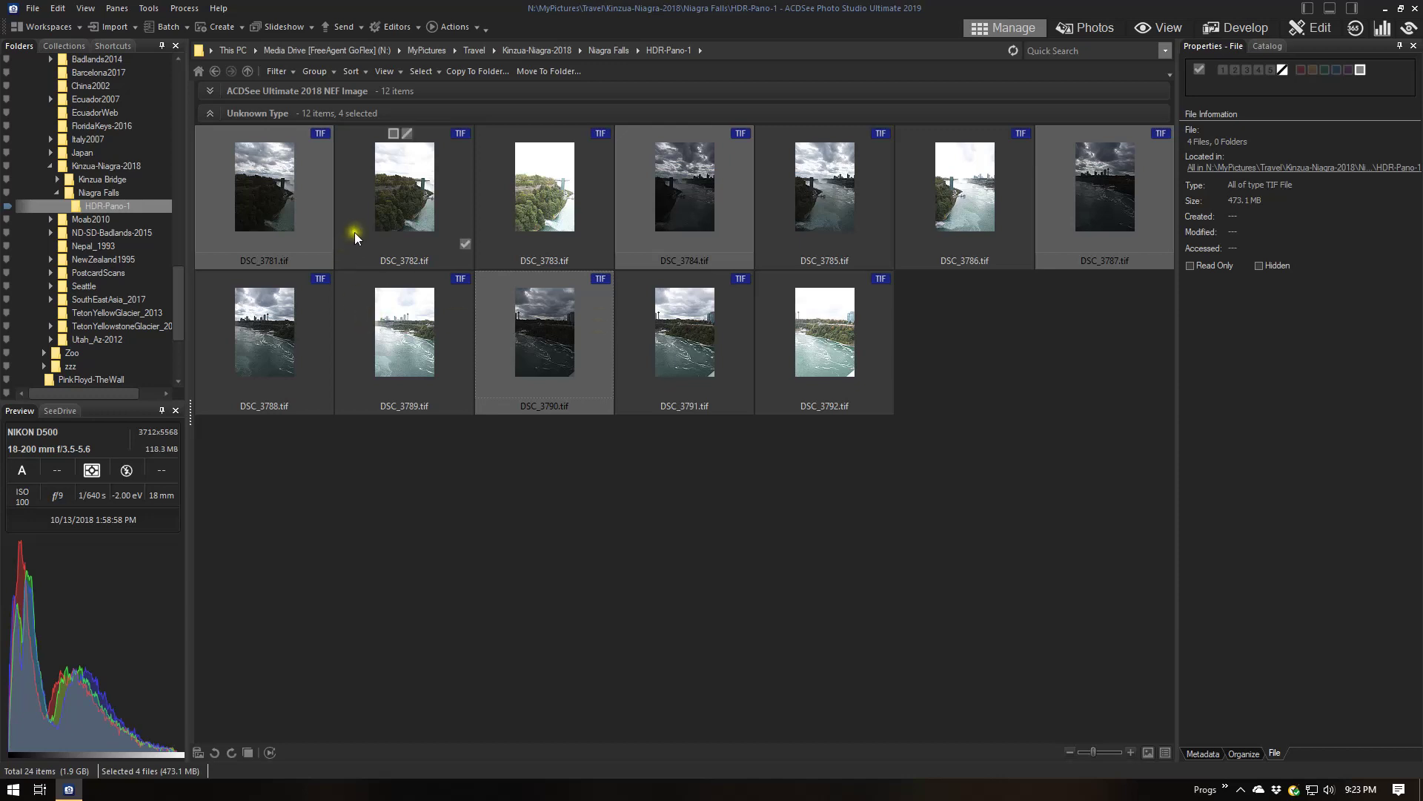
pyautogui.click(316, 194)
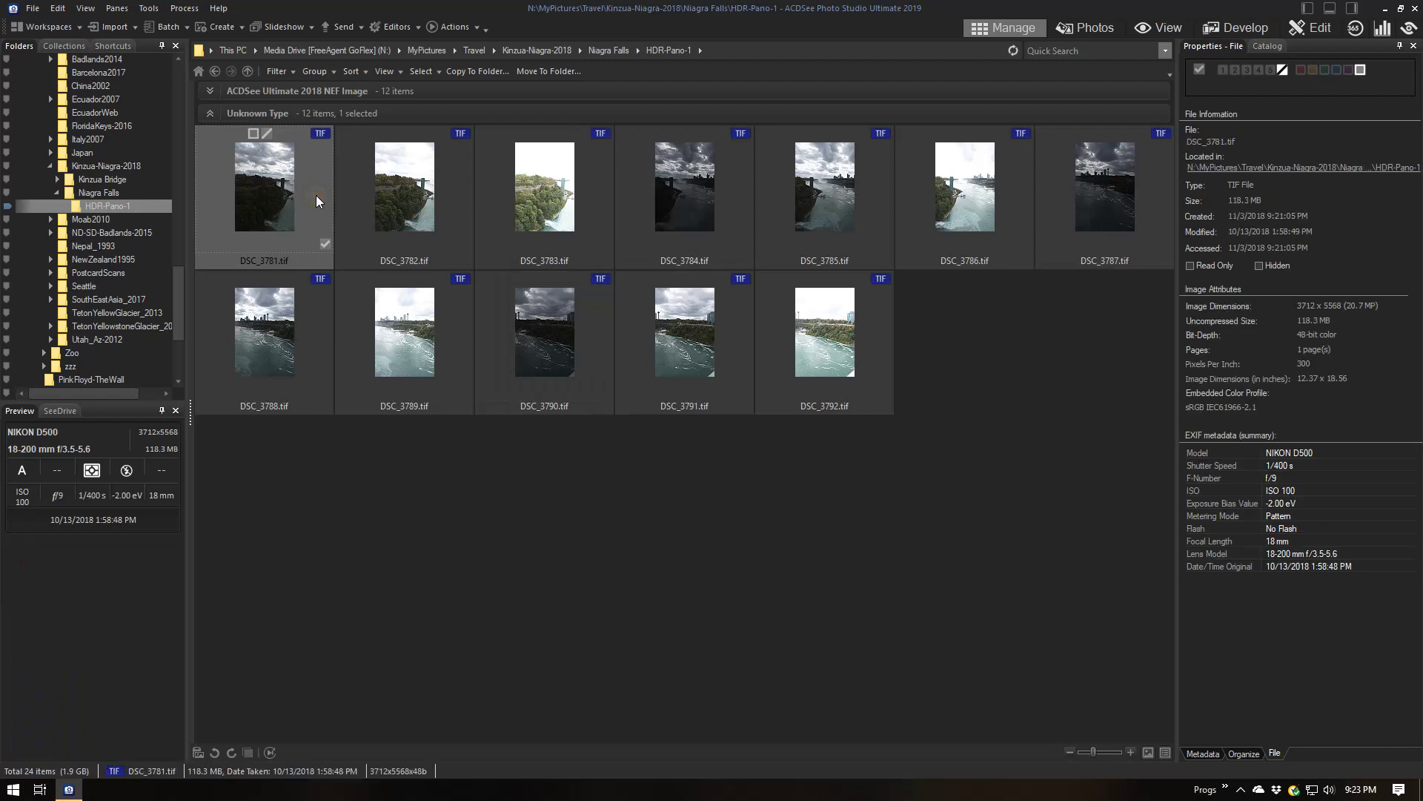
pyautogui.keyDown('shift'); pyautogui.click(584, 178); pyautogui.keyUp('shift')
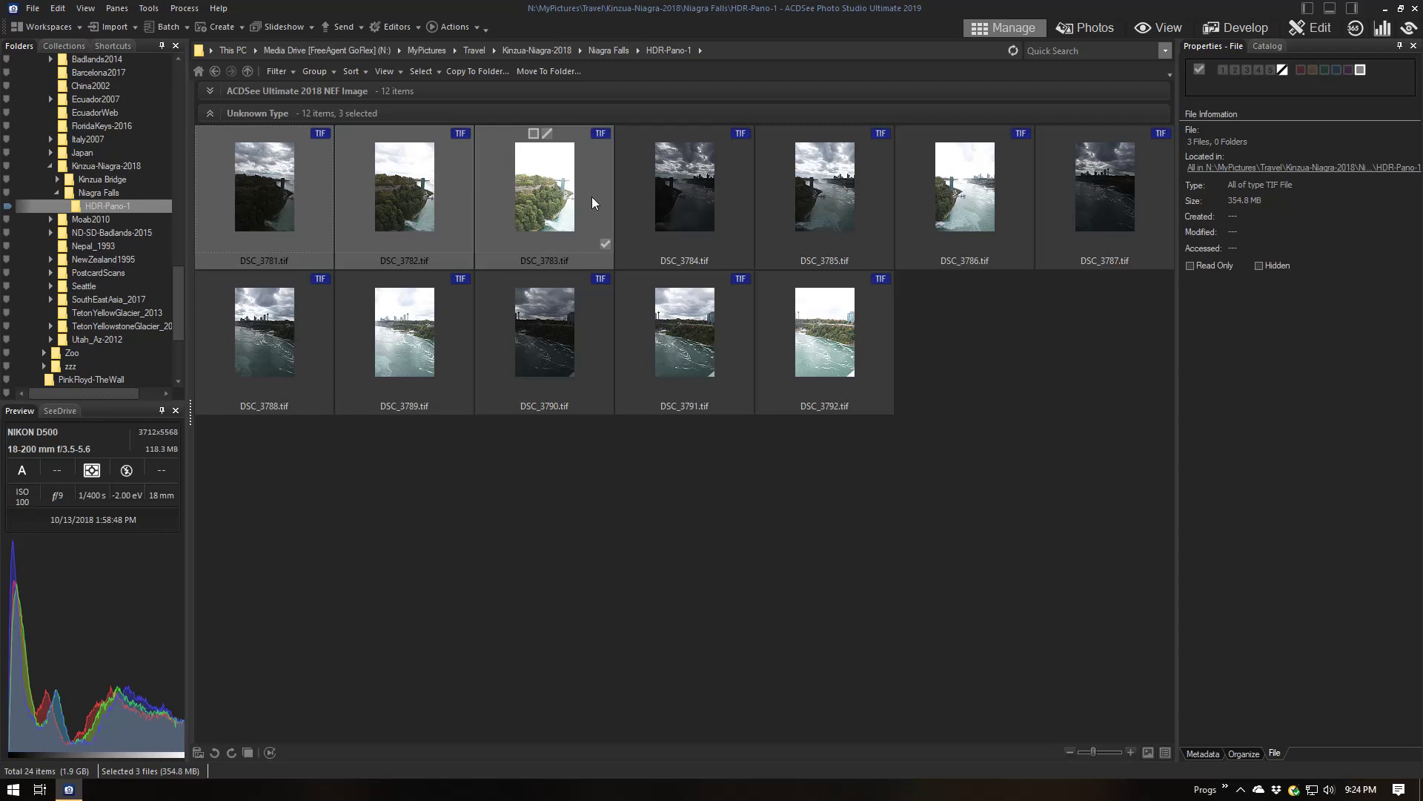
pyautogui.click(394, 28)
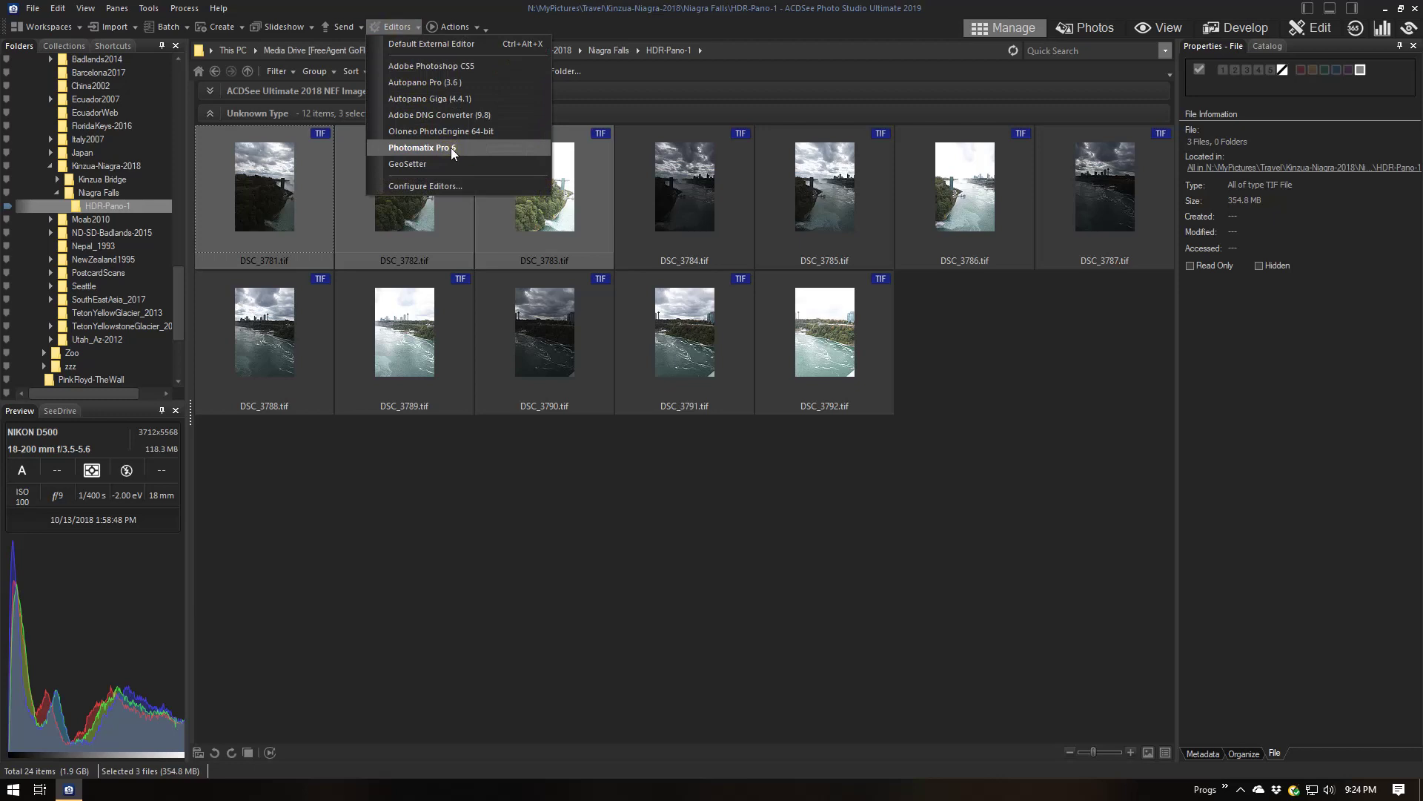
pyautogui.click(474, 299)
# Open DSC_3781.tif through DSC_3783.tif in Photomatix Pro 6, then align and merge them to HDR with the hand-held (standard) preset.
pyautogui.click(320, 198)
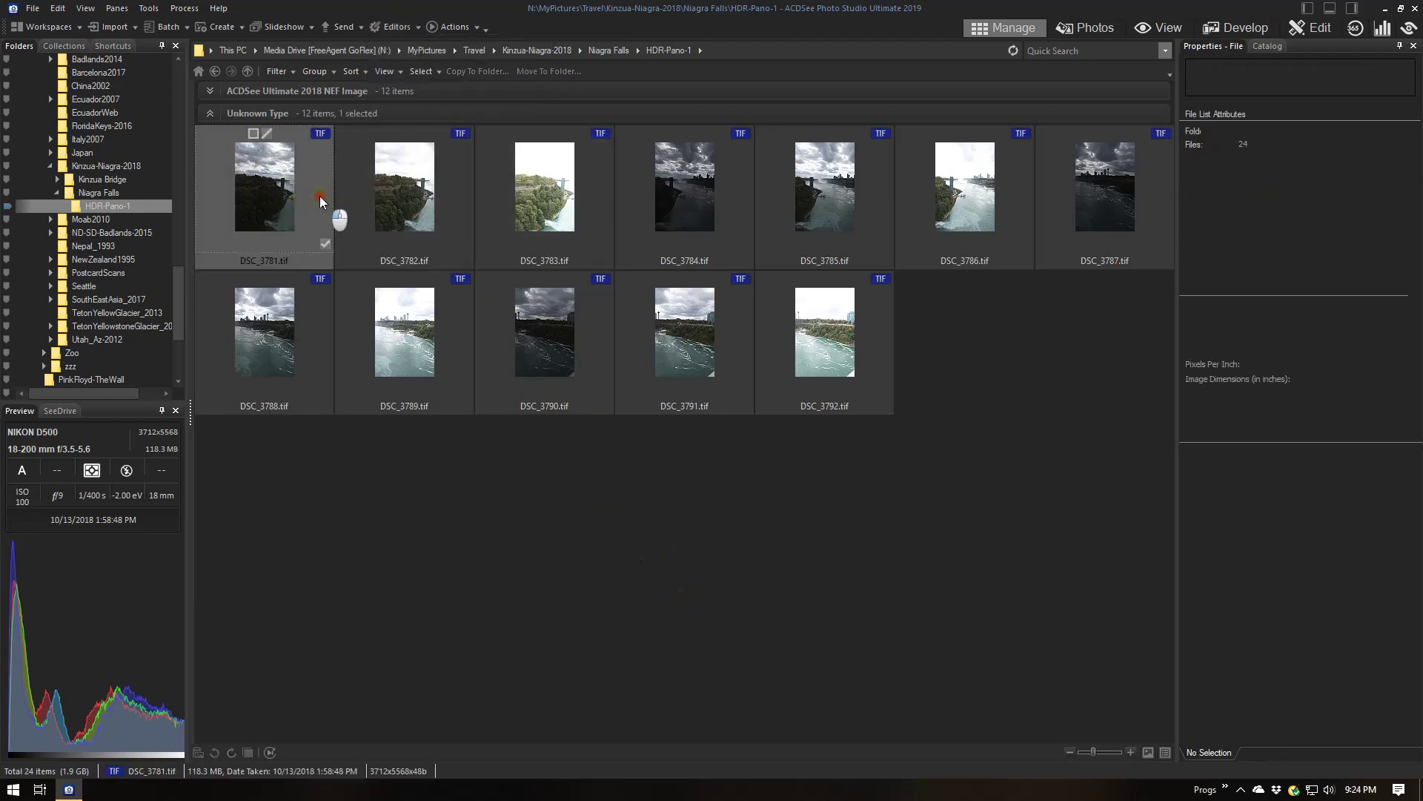
pyautogui.keyDown('shift'); pyautogui.click(592, 194); pyautogui.keyUp('shift')
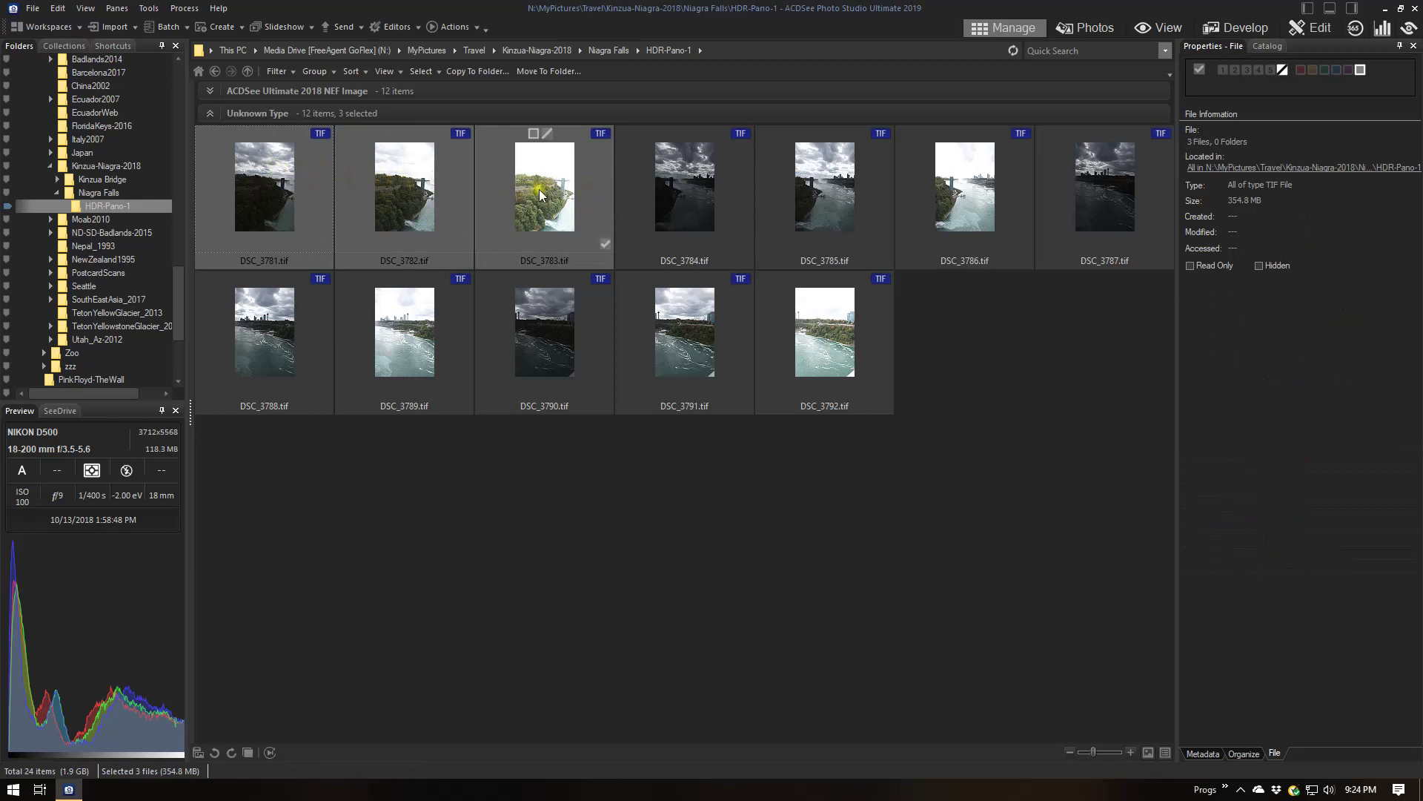
pyautogui.click(398, 27)
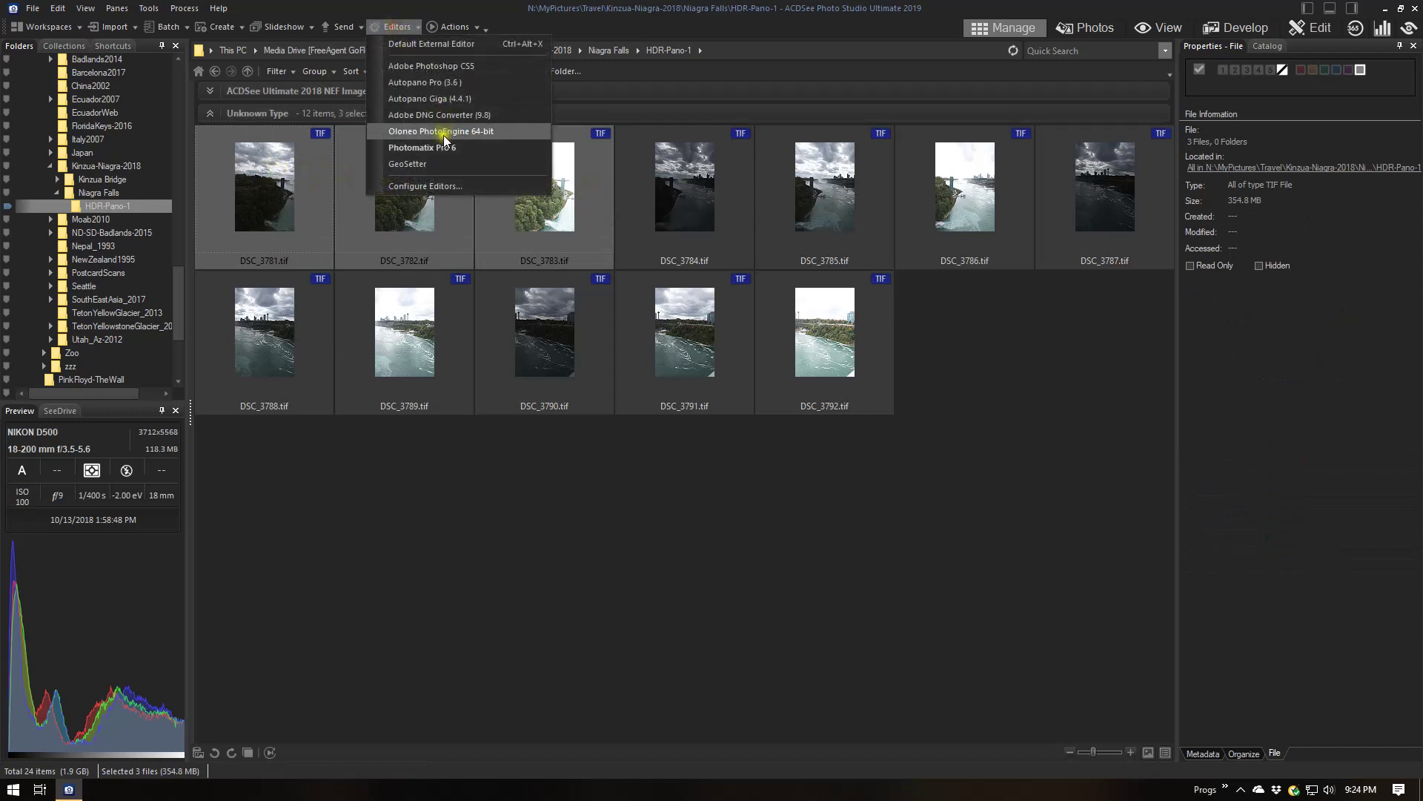
pyautogui.click(445, 148)
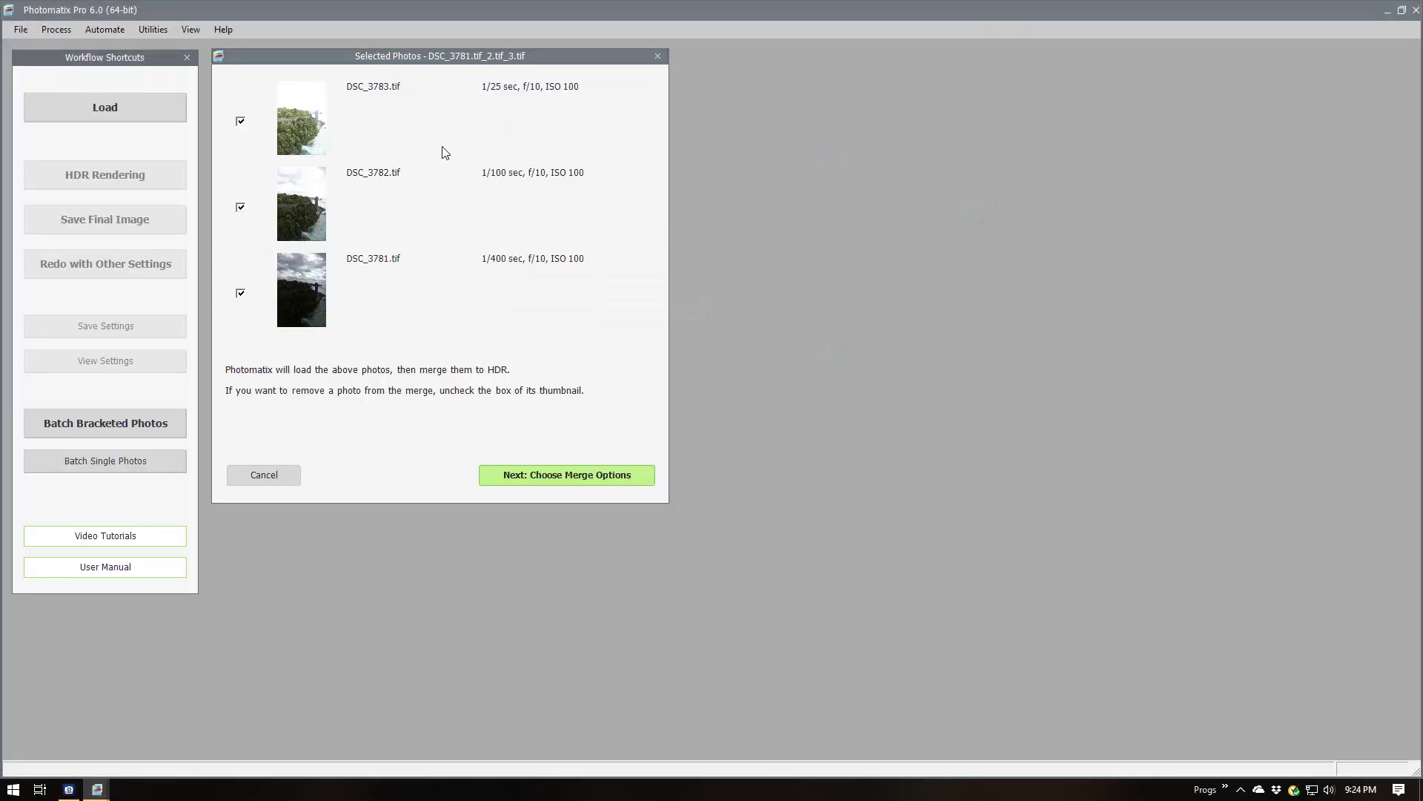
pyautogui.click(562, 478)
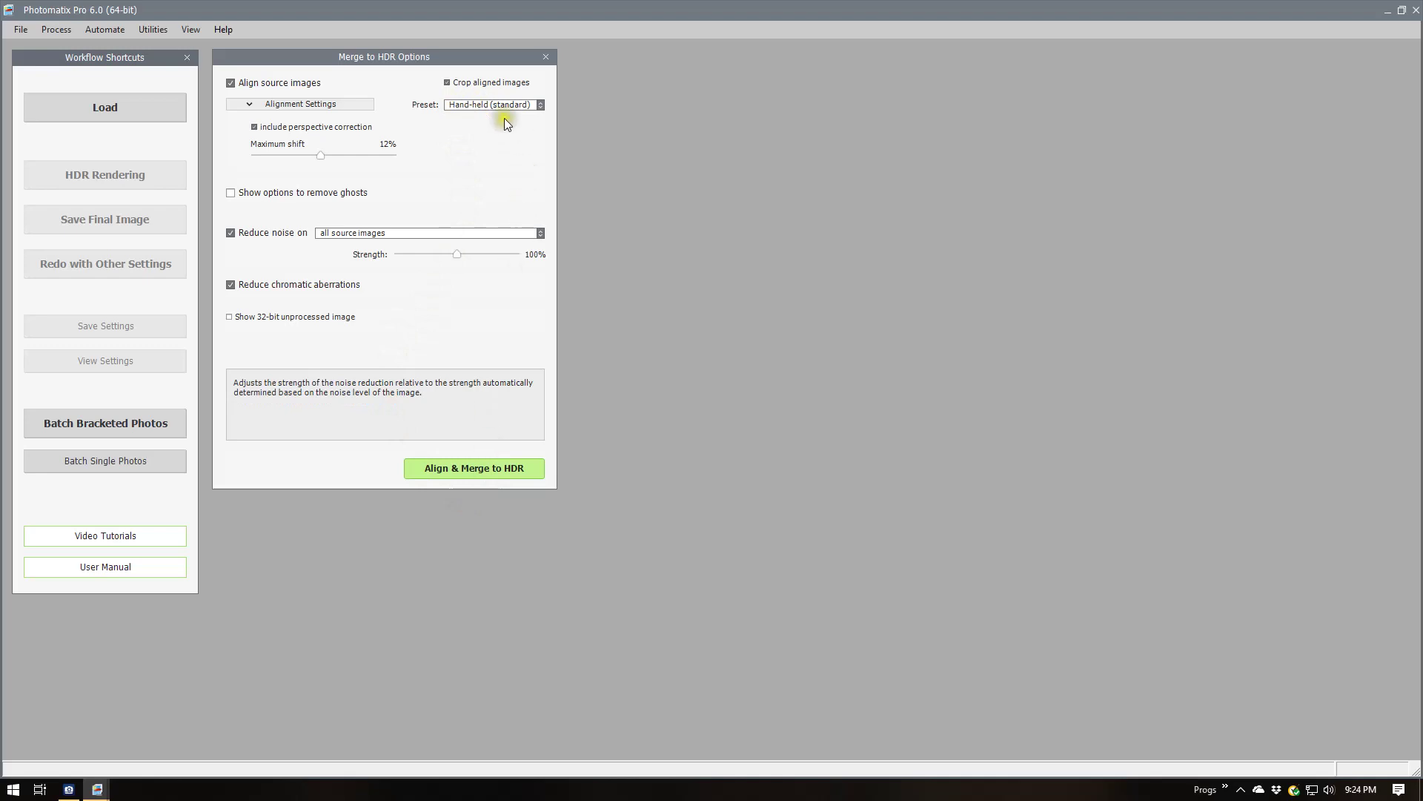
pyautogui.click(478, 468)
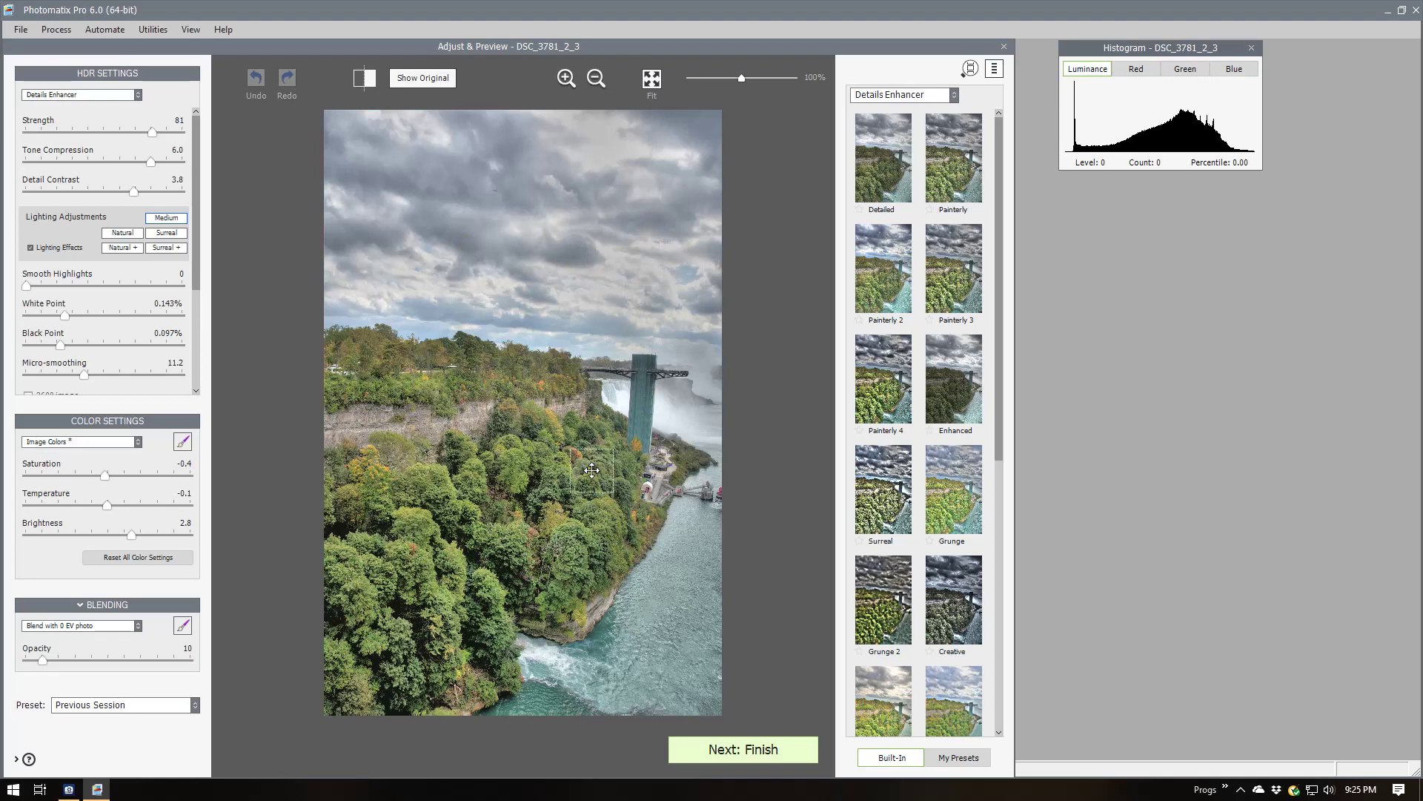
# Apply the saved JL-Niagra-1 preset to the merged HDR image.
pyautogui.click(185, 705)
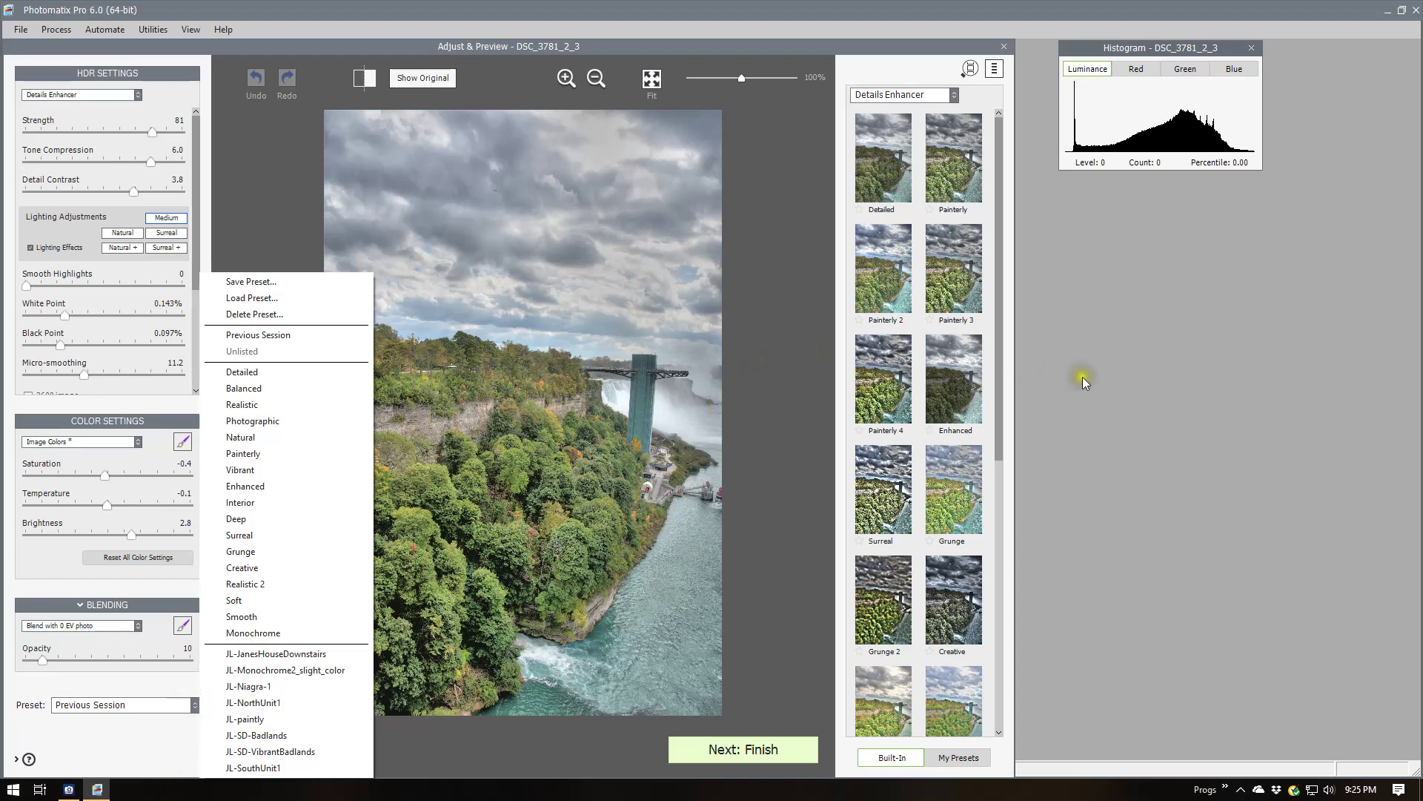
pyautogui.click(1153, 378)
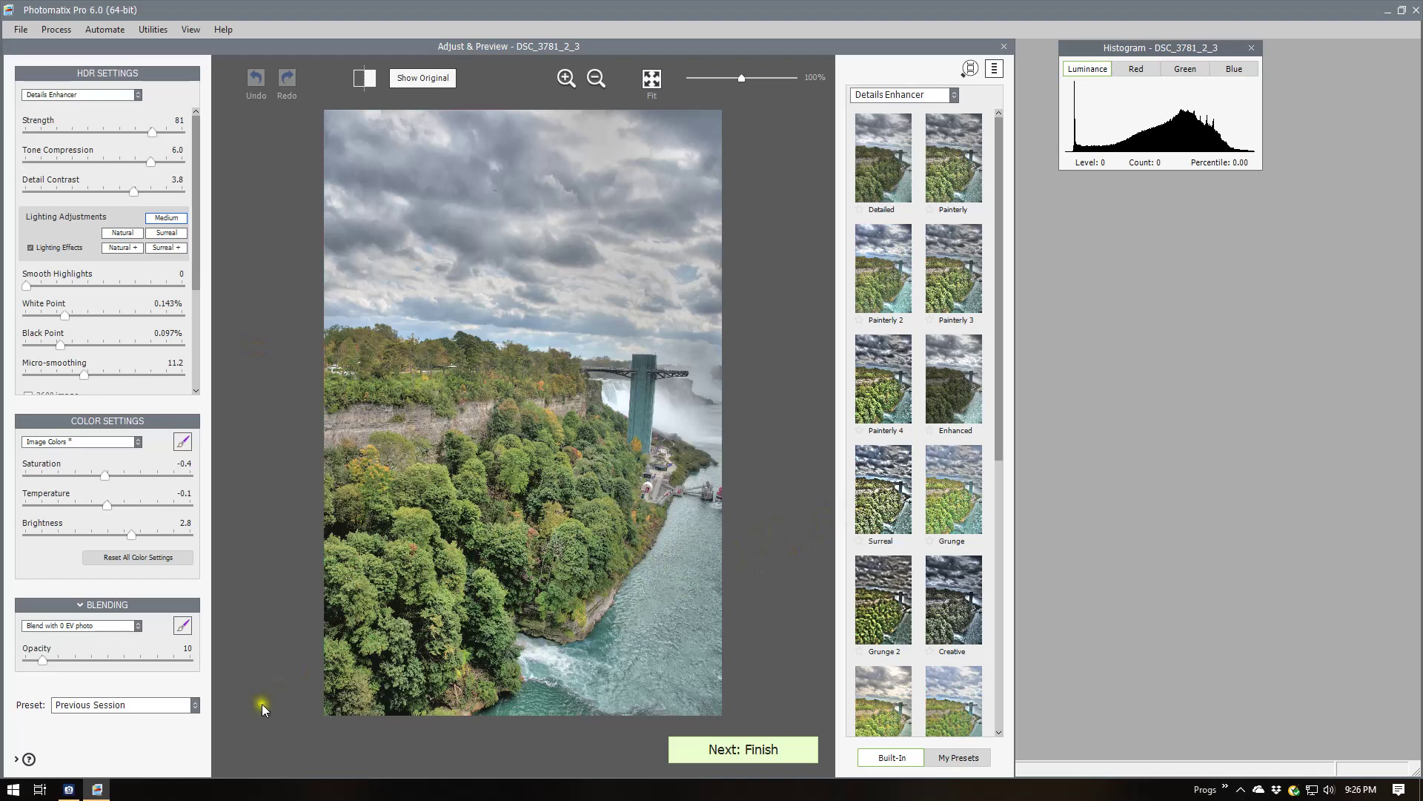
pyautogui.click(172, 707)
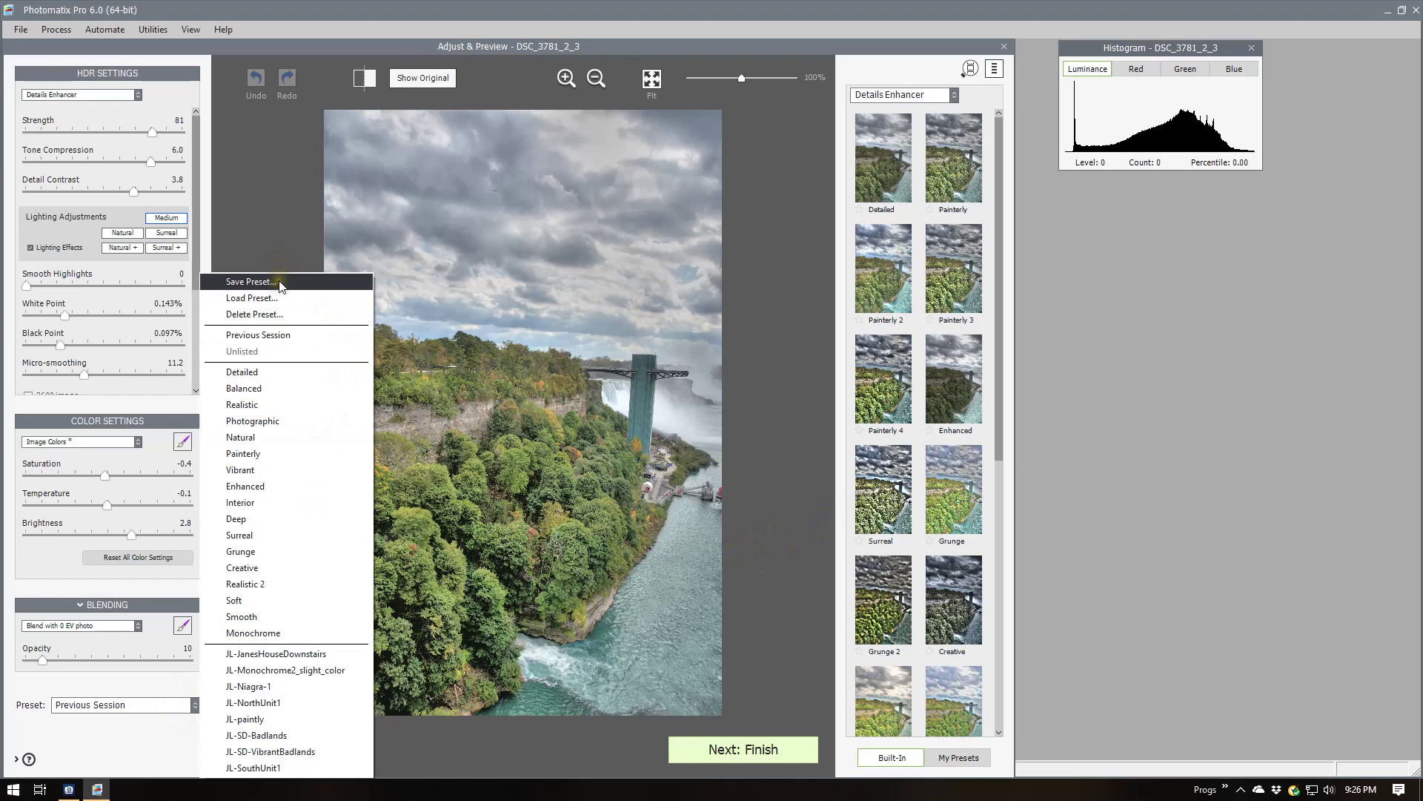
pyautogui.click(261, 687)
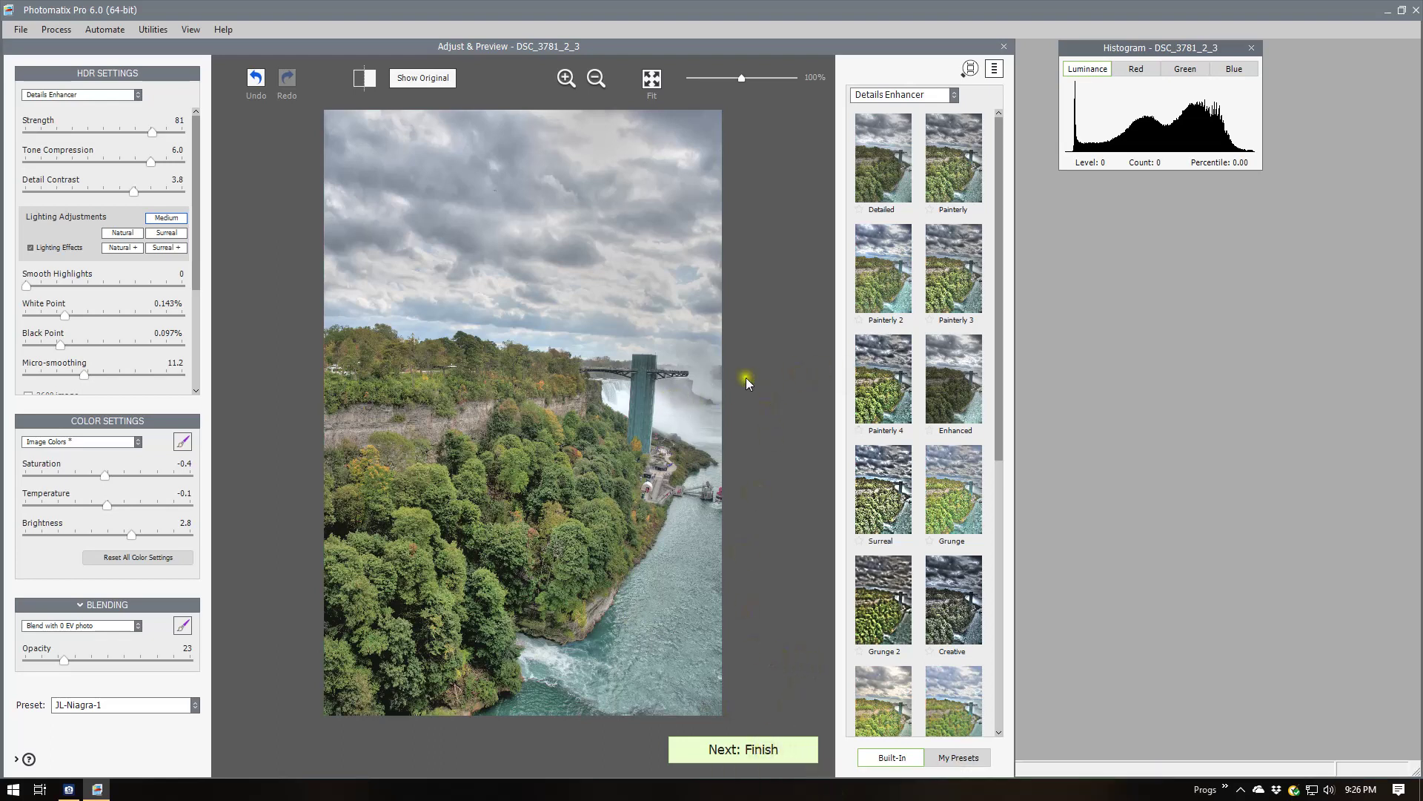
# Close Photomatix without saving the HDR image and clear the TIFF selection back in ACDSee.
pyautogui.click(1412, 10)
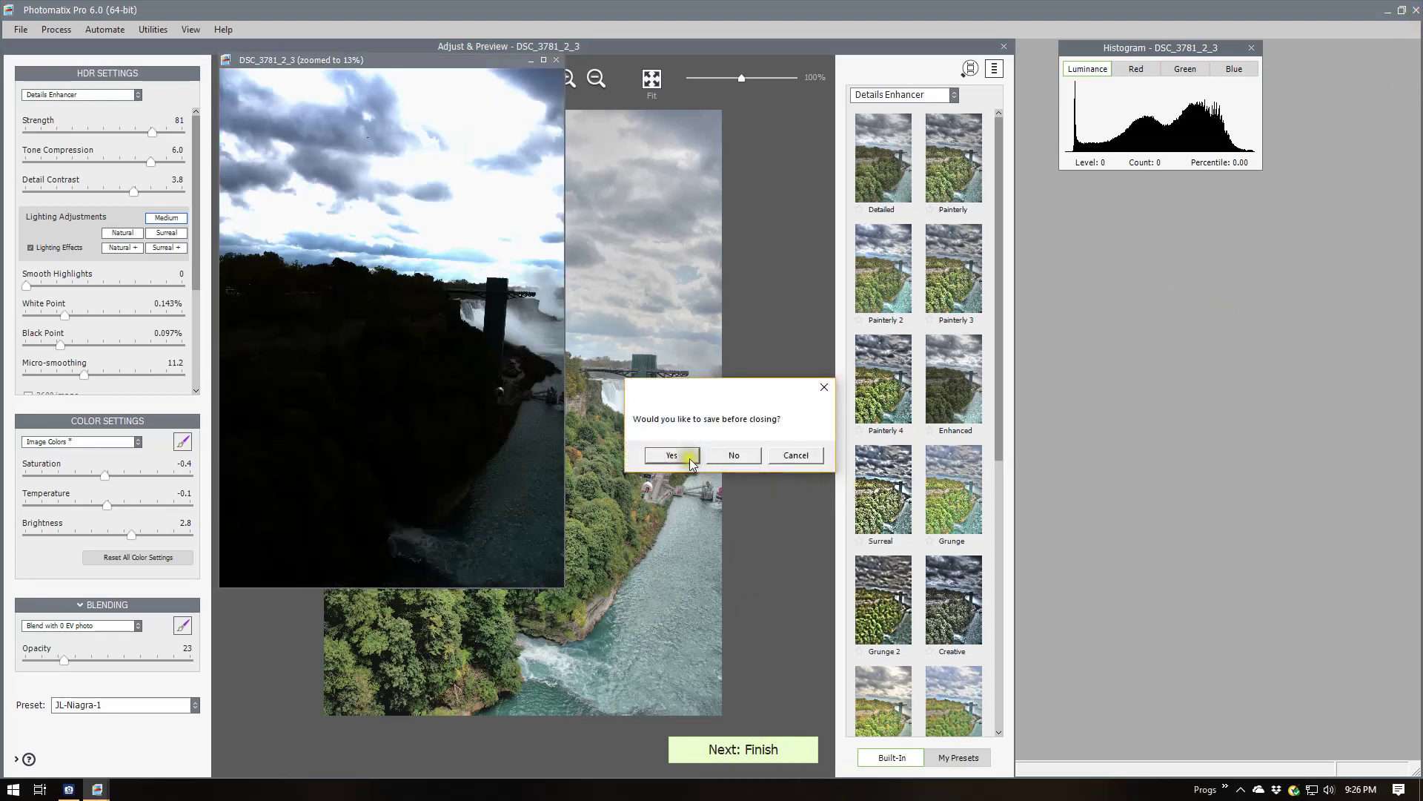
pyautogui.click(744, 456)
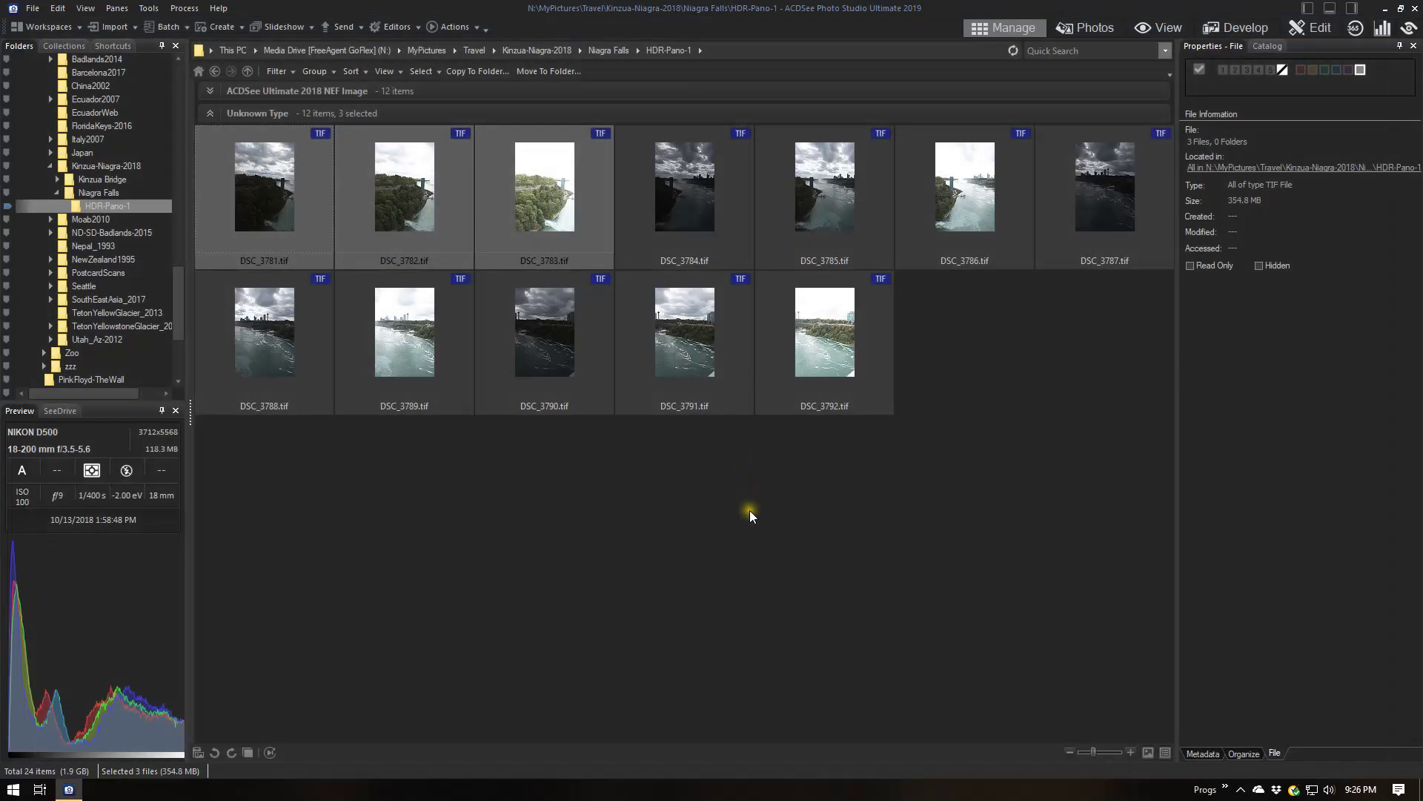
pyautogui.click(750, 511)
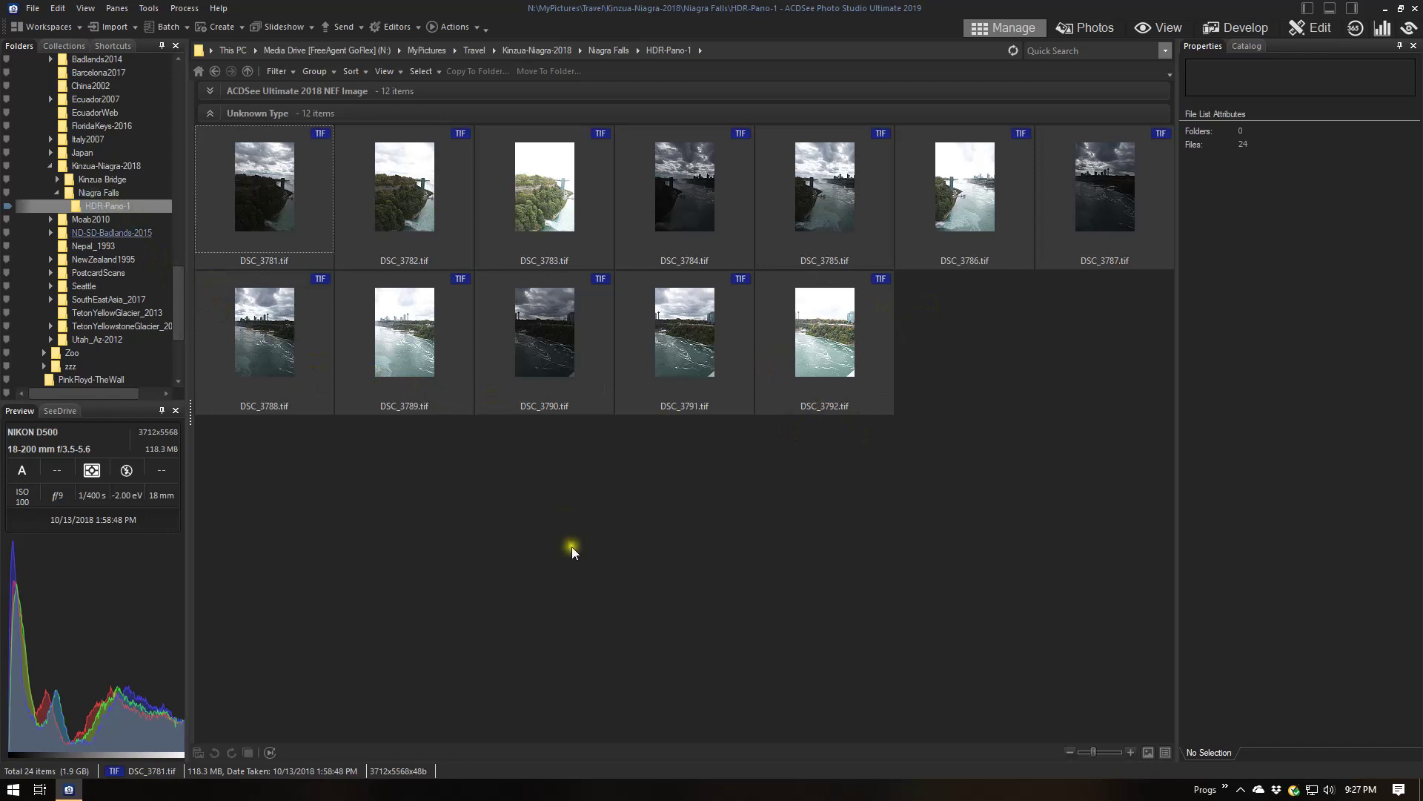
# Create a new folder named HDR-base inside the HDR-Pano-1 folder.
pyautogui.rightClick(494, 503)
pyautogui.moveTo(572, 600)
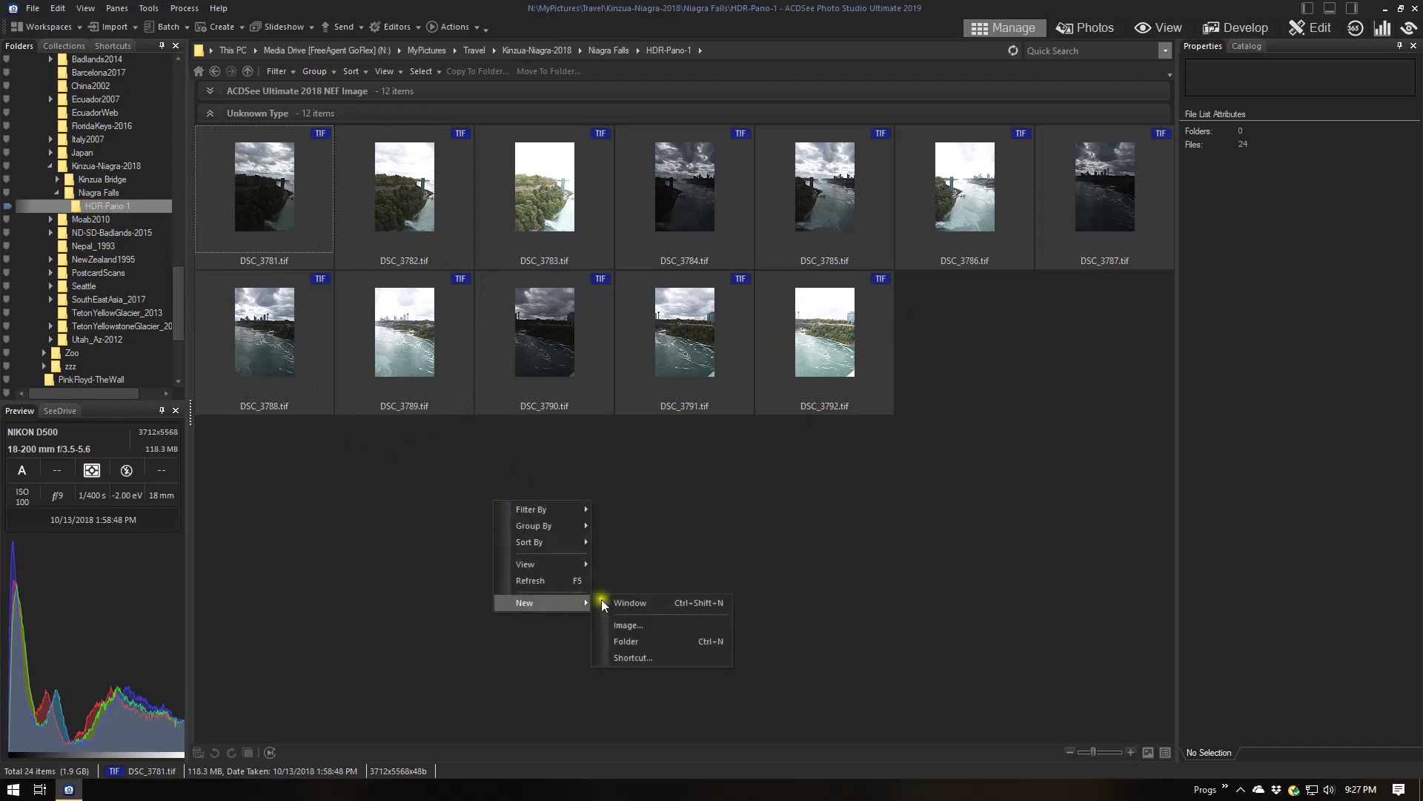
pyautogui.click(665, 641)
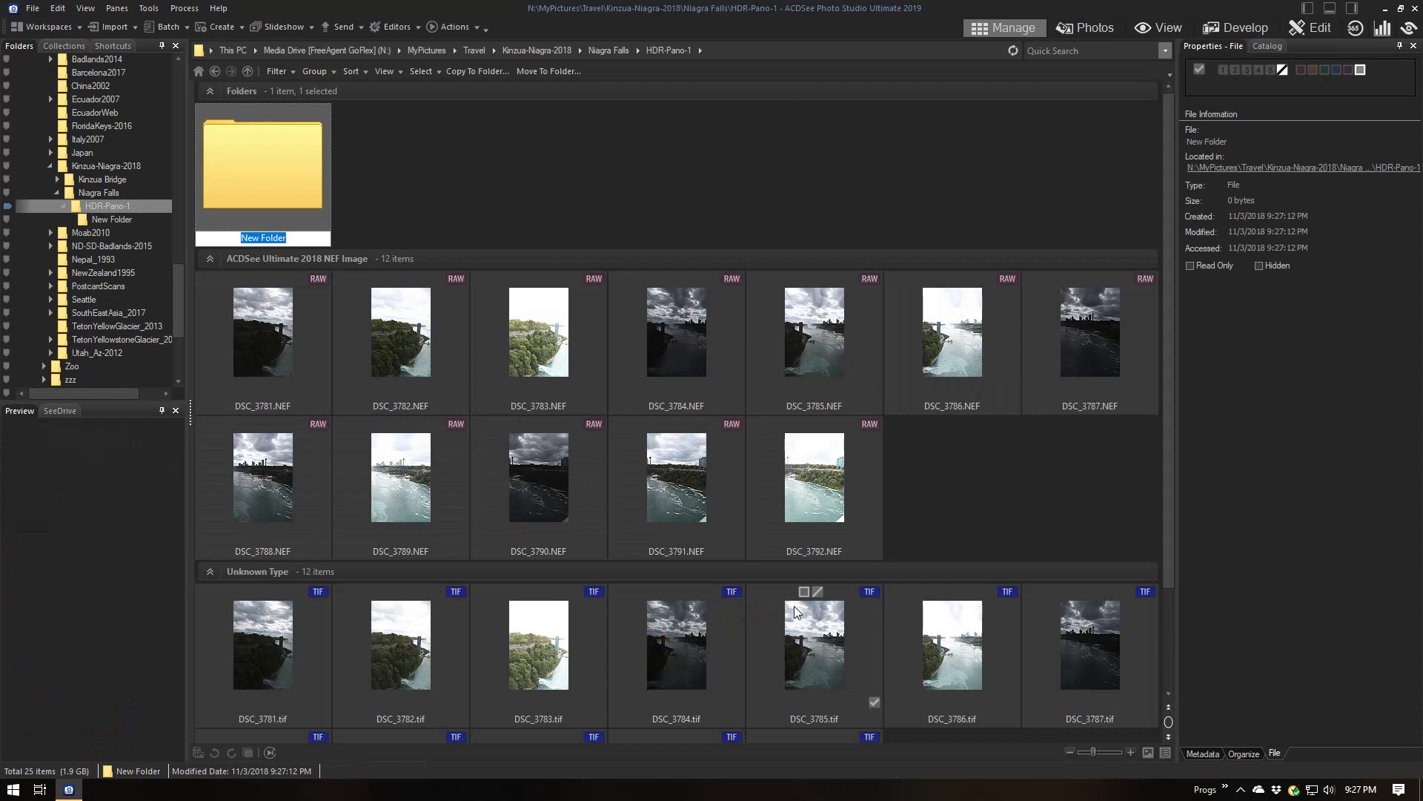
pyautogui.write('HDR-base')
pyautogui.press('Return')
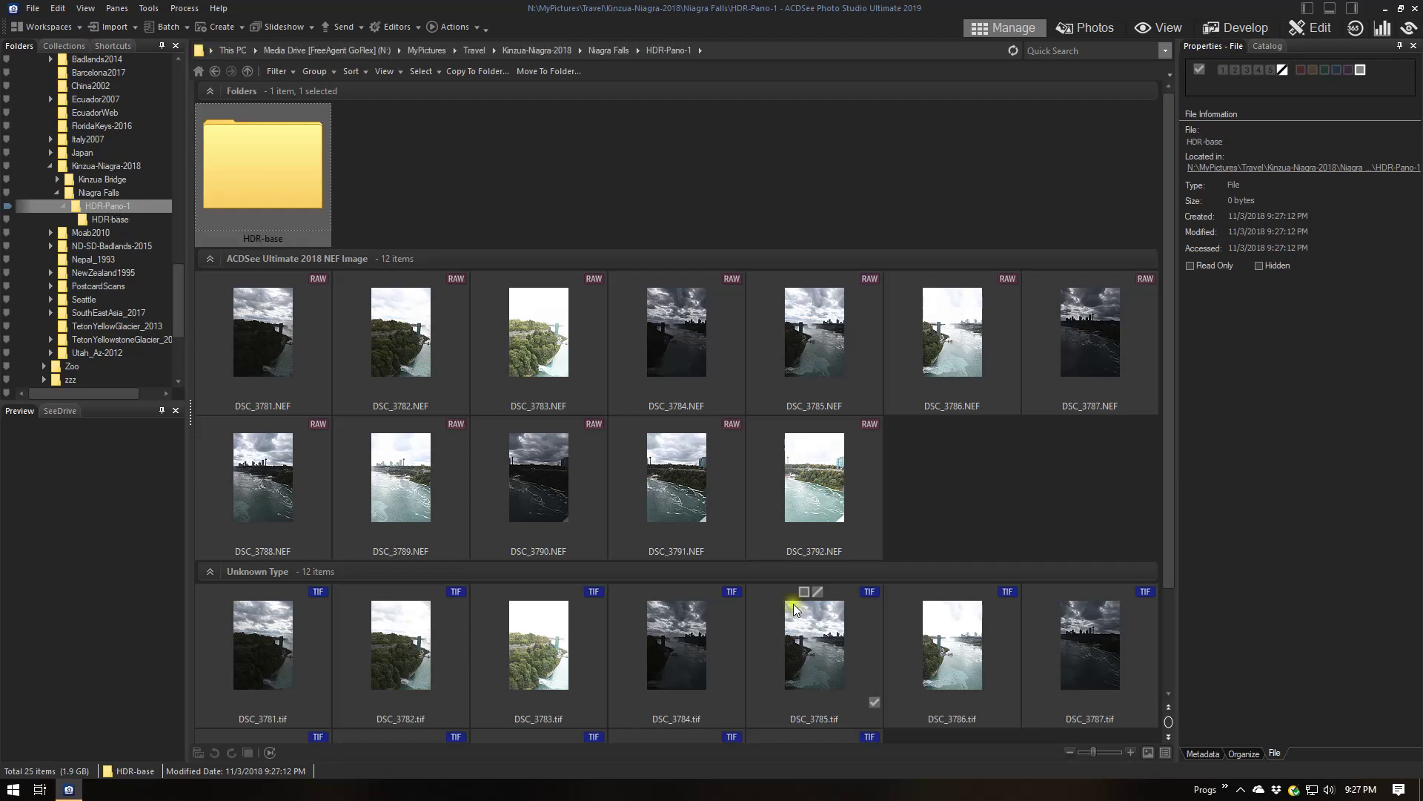
# Open the HDR-base folder and create a subfolder named -2 in it.
pyautogui.doubleClick(291, 172)
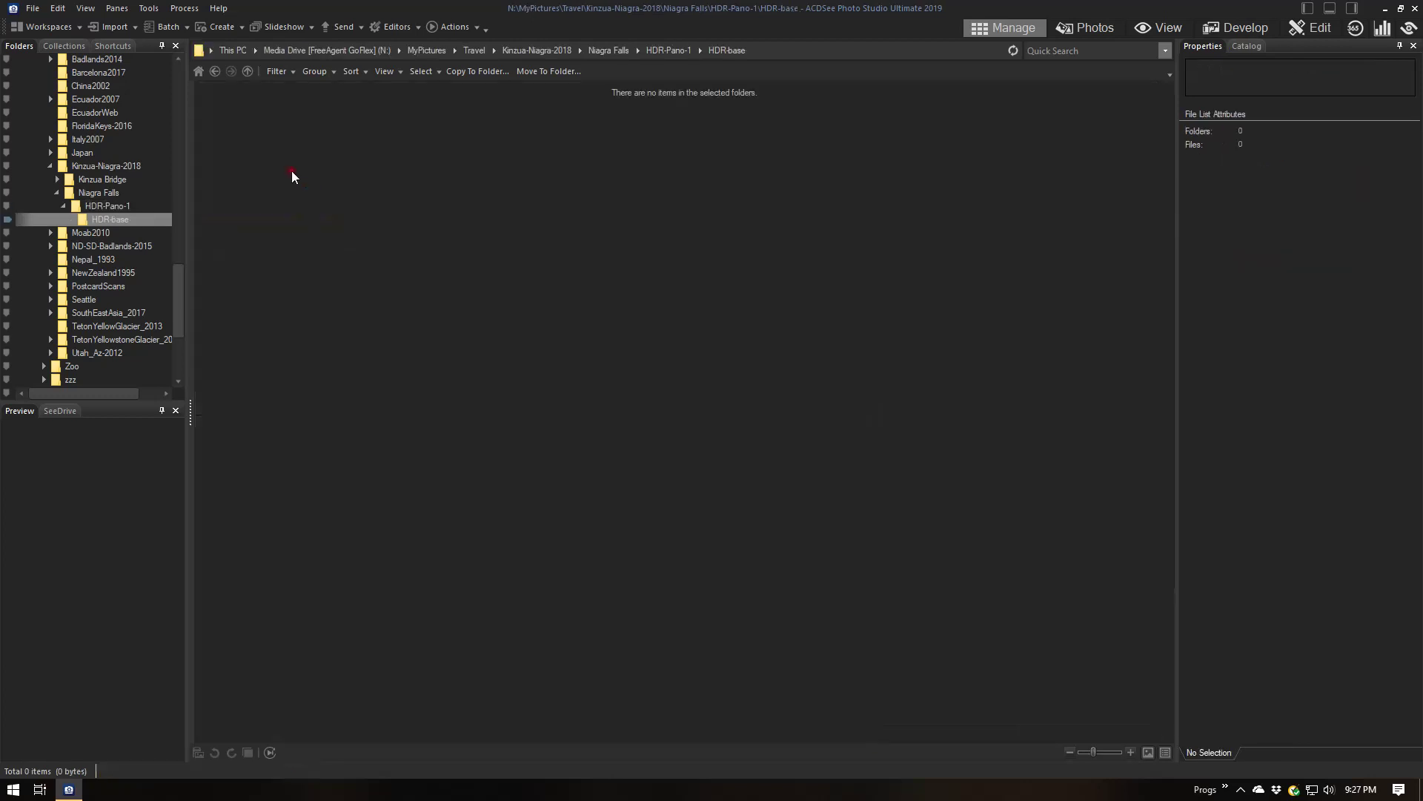
pyautogui.rightClick(480, 197)
pyautogui.moveTo(544, 299)
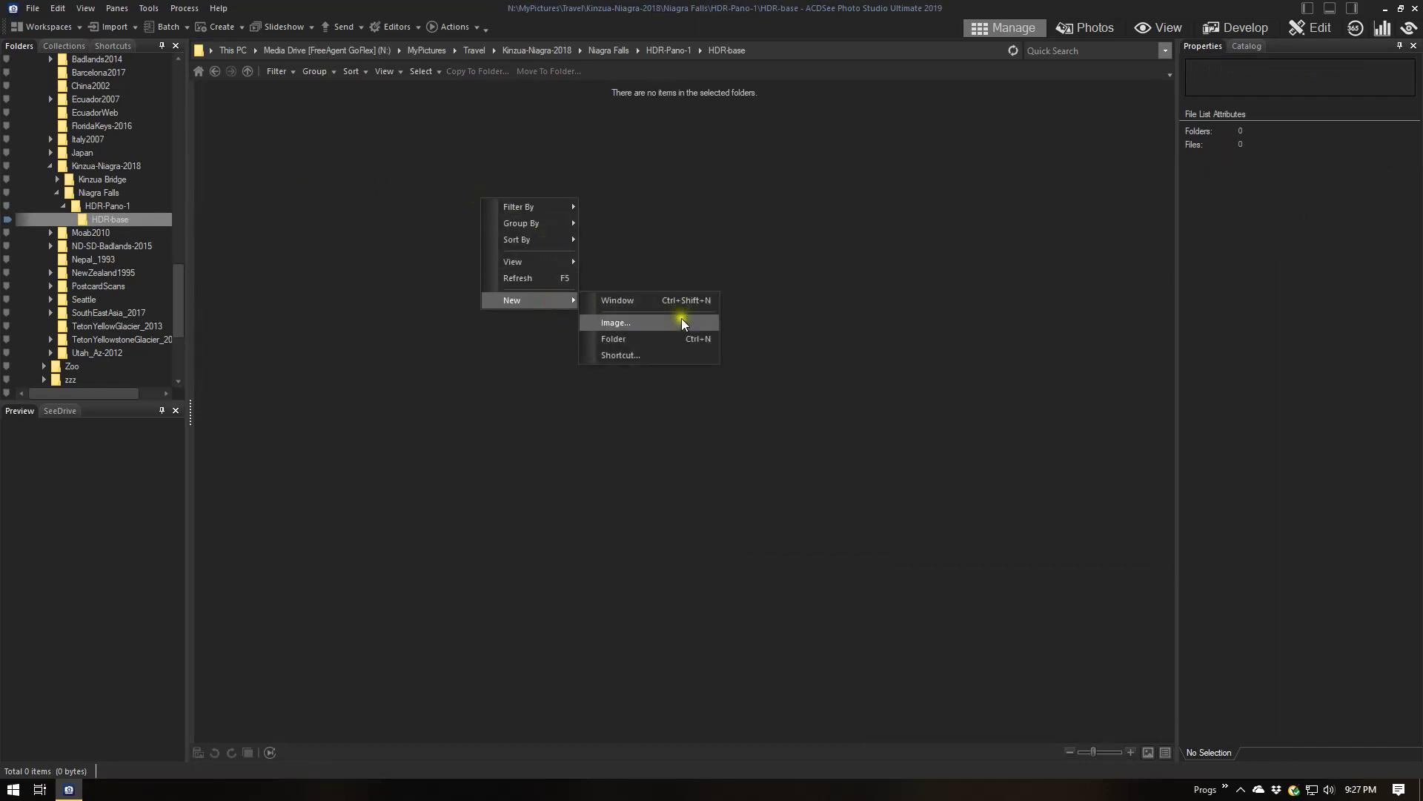
pyautogui.click(656, 340)
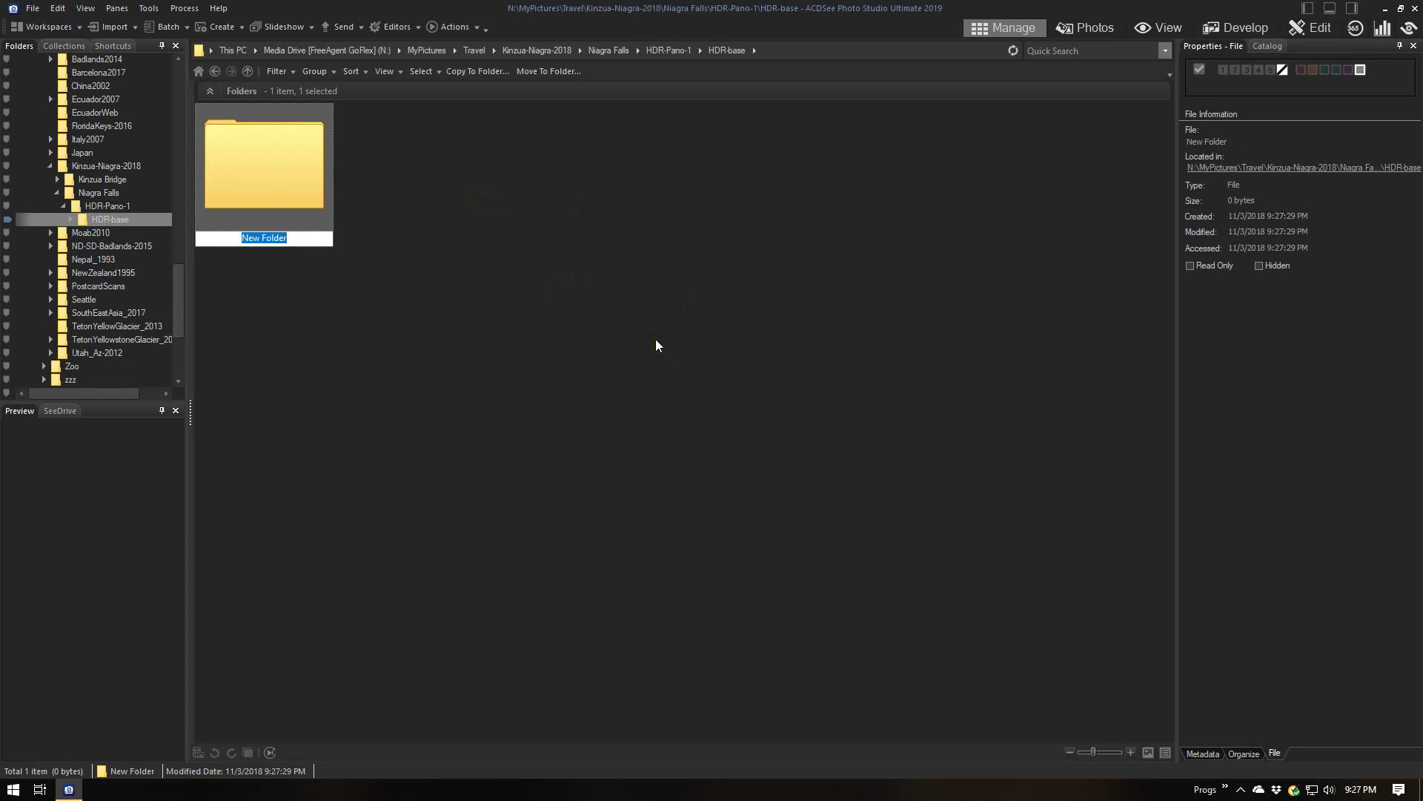
pyautogui.write('-2')
pyautogui.click(695, 278)
# Create a second subfolder named 0 inside HDR-base.
pyautogui.rightClick(448, 168)
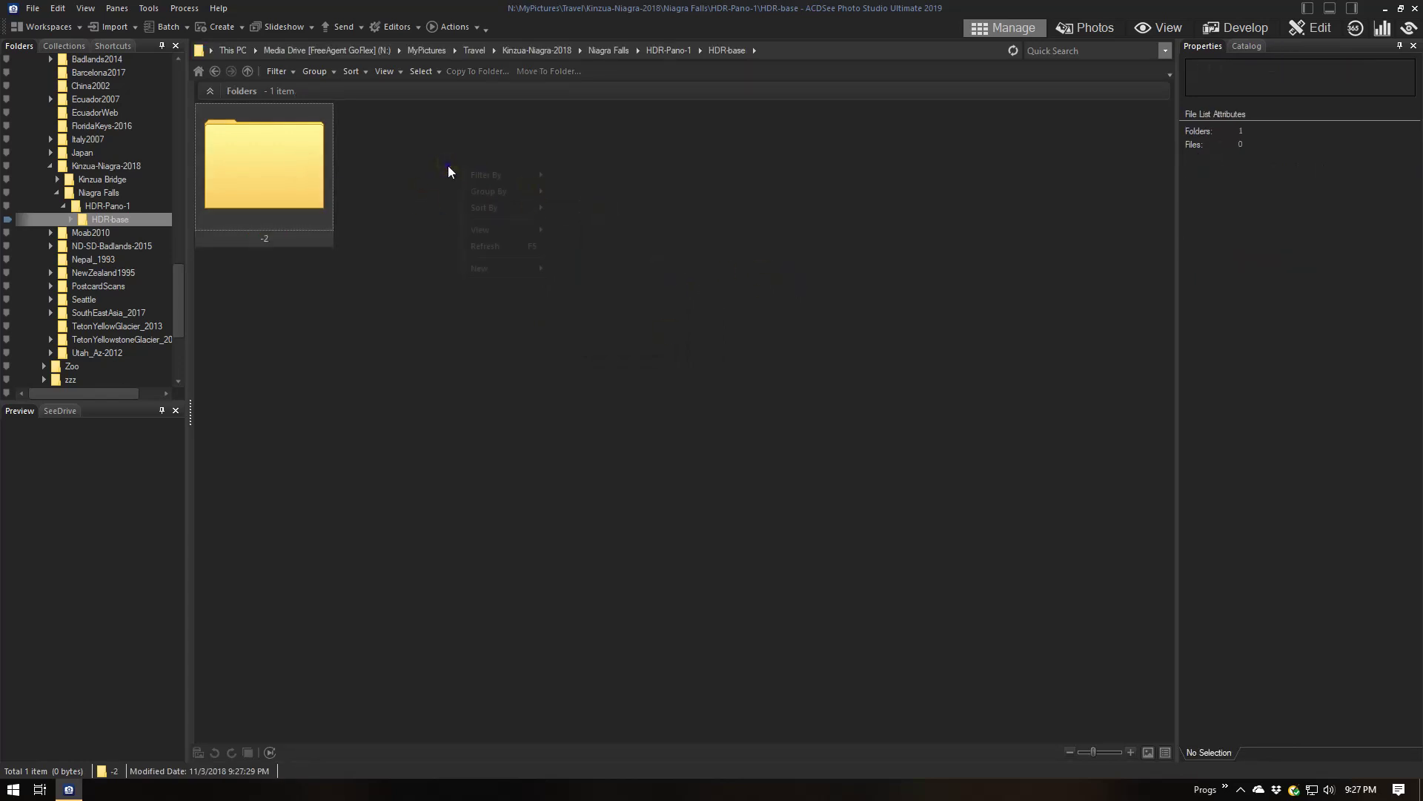
pyautogui.click(616, 304)
pyautogui.write('0')
pyautogui.press('Return')
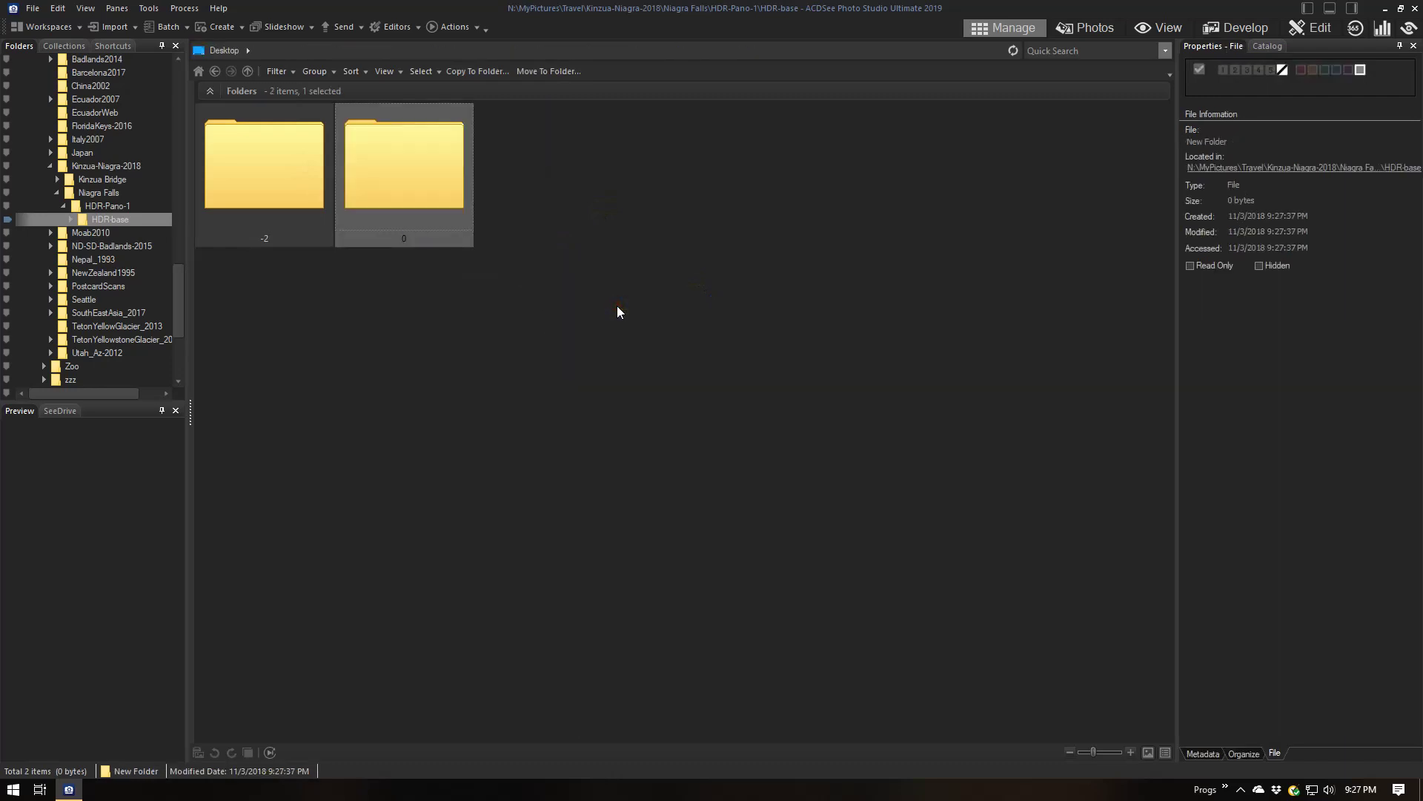
# Create a third subfolder named +2 inside HDR-base.
pyautogui.click(607, 180)
pyautogui.rightClick(607, 180)
pyautogui.moveTo(659, 281)
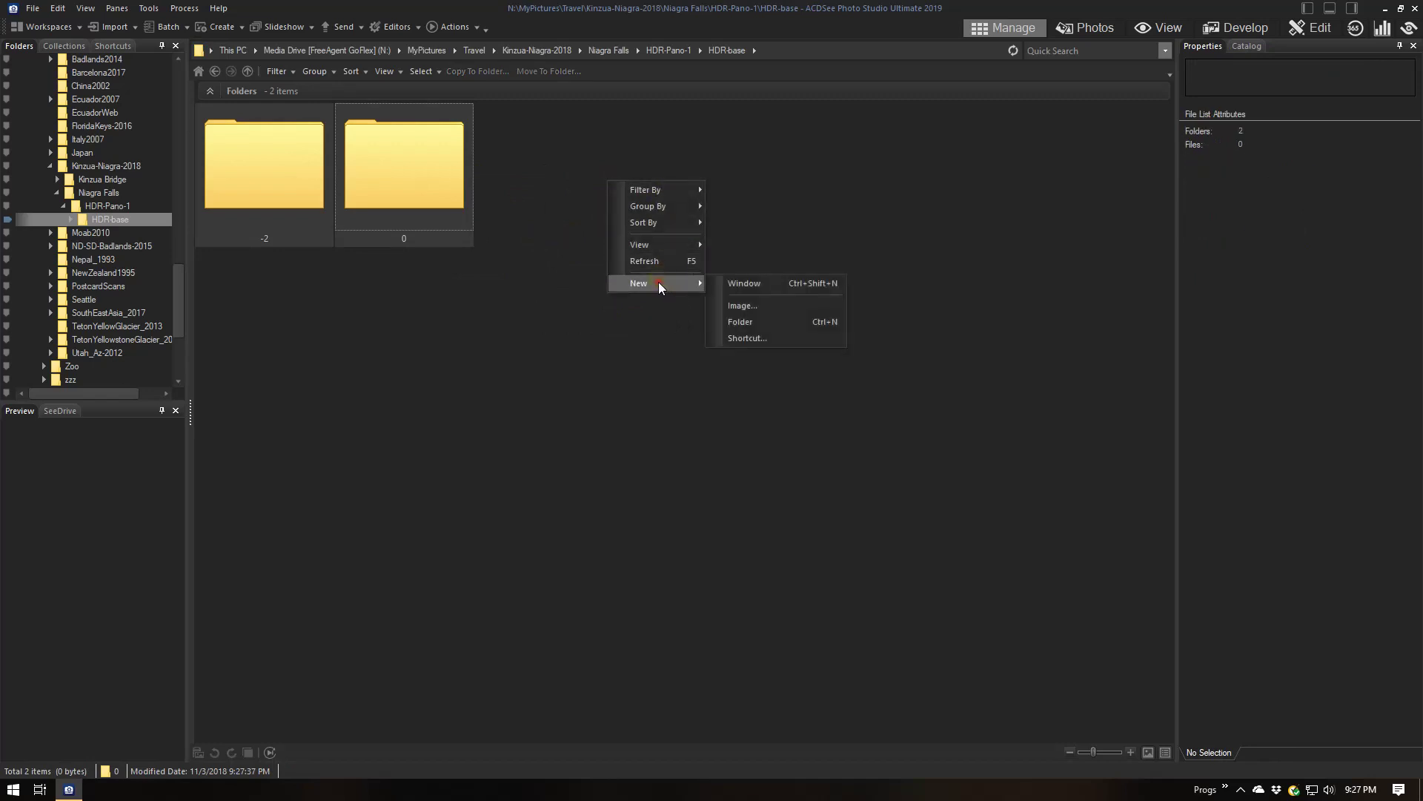
pyautogui.click(762, 322)
pyautogui.write('+2')
pyautogui.click(802, 304)
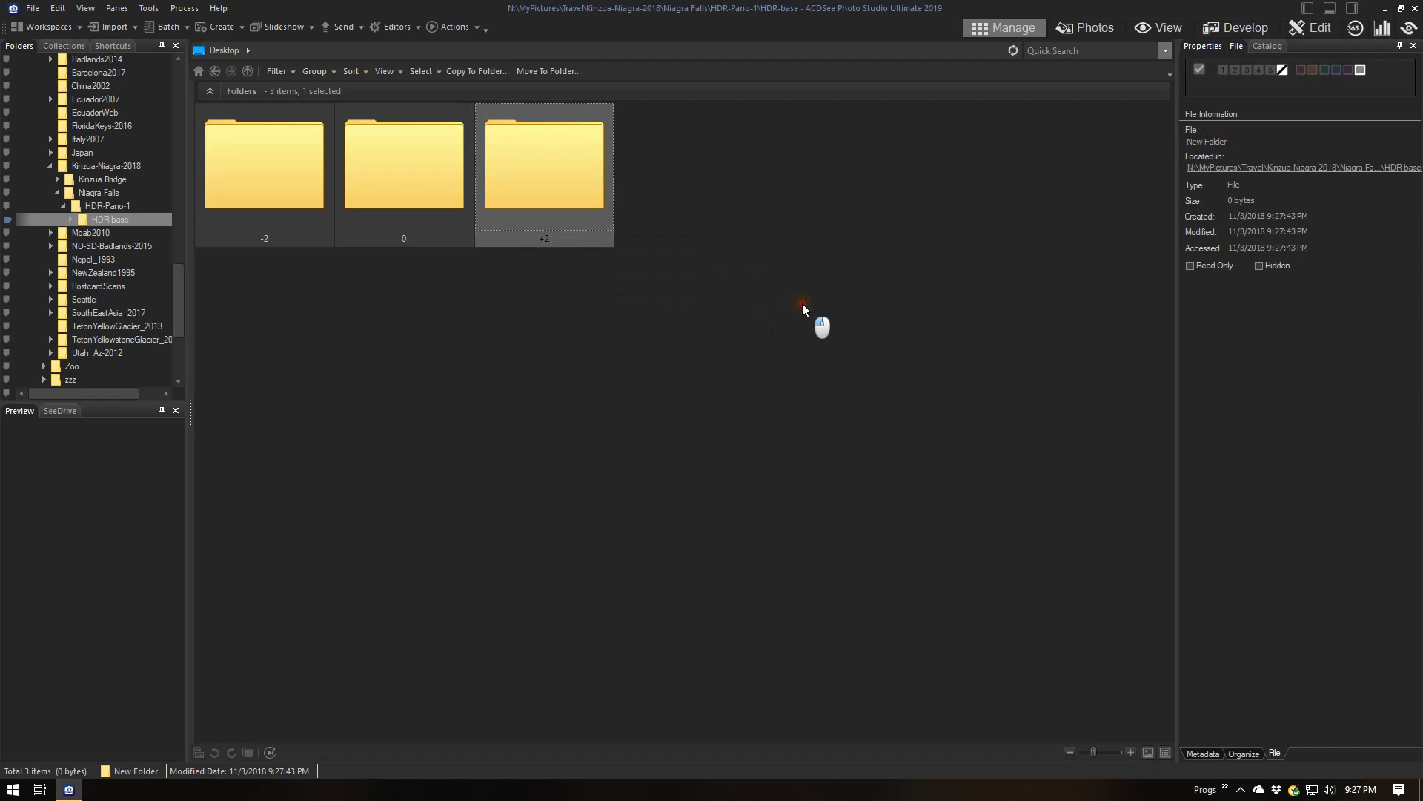
# Return to HDR-Pano-1 and move DSC_3781.tif, DSC_3784.tif, DSC_3787.tif and DSC_3790.tif into the -2 subfolder of HDR-base.
pyautogui.click(107, 206)
pyautogui.click(206, 259)
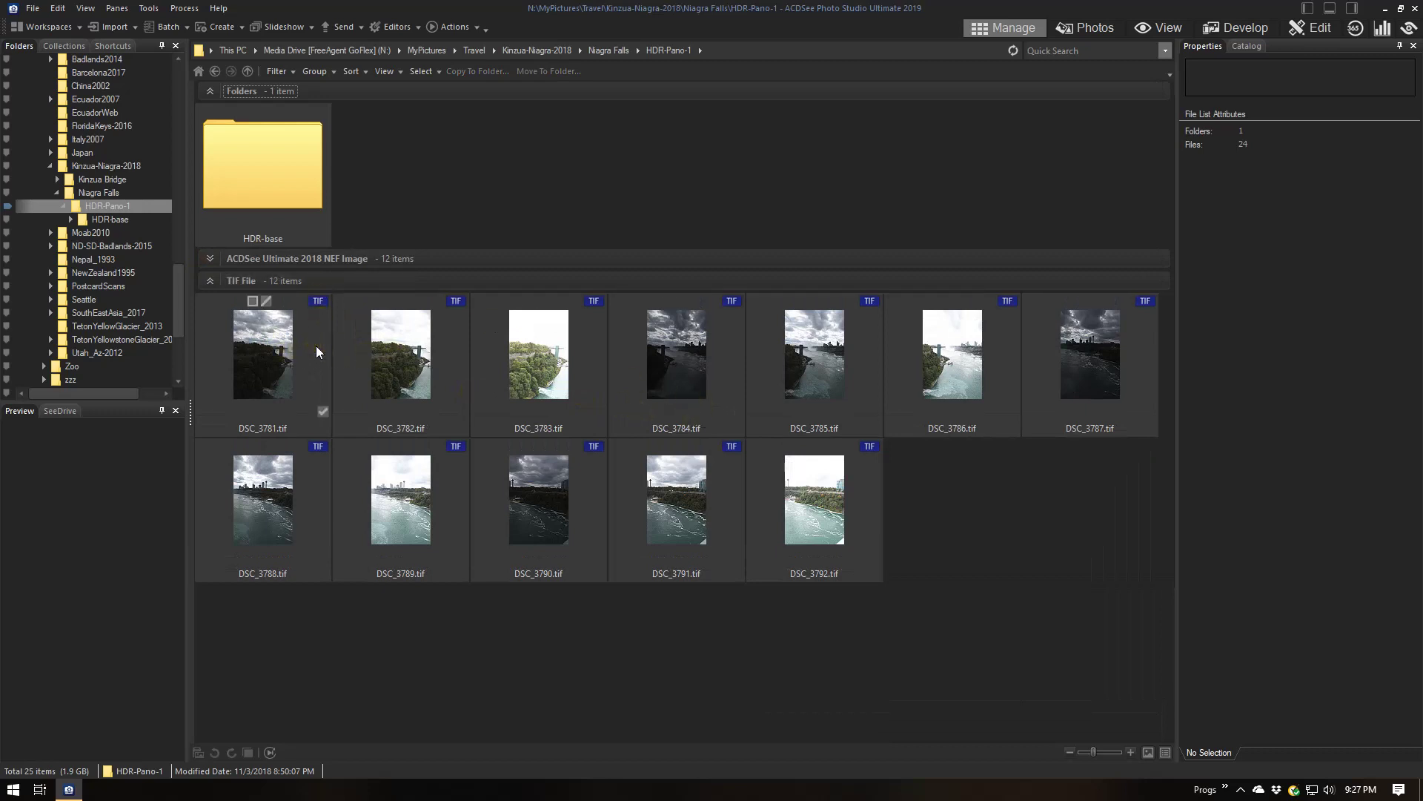
pyautogui.click(71, 220)
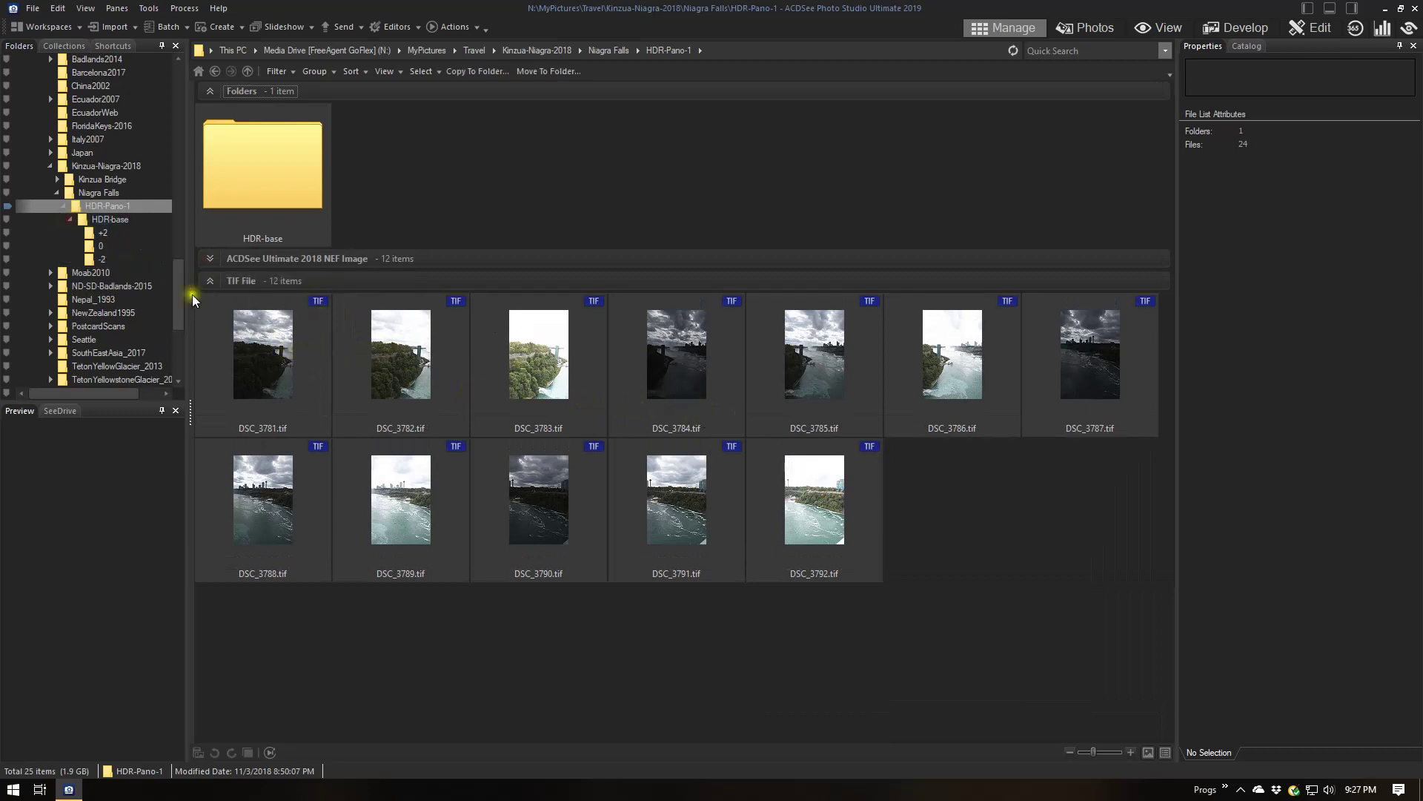
pyautogui.click(305, 330)
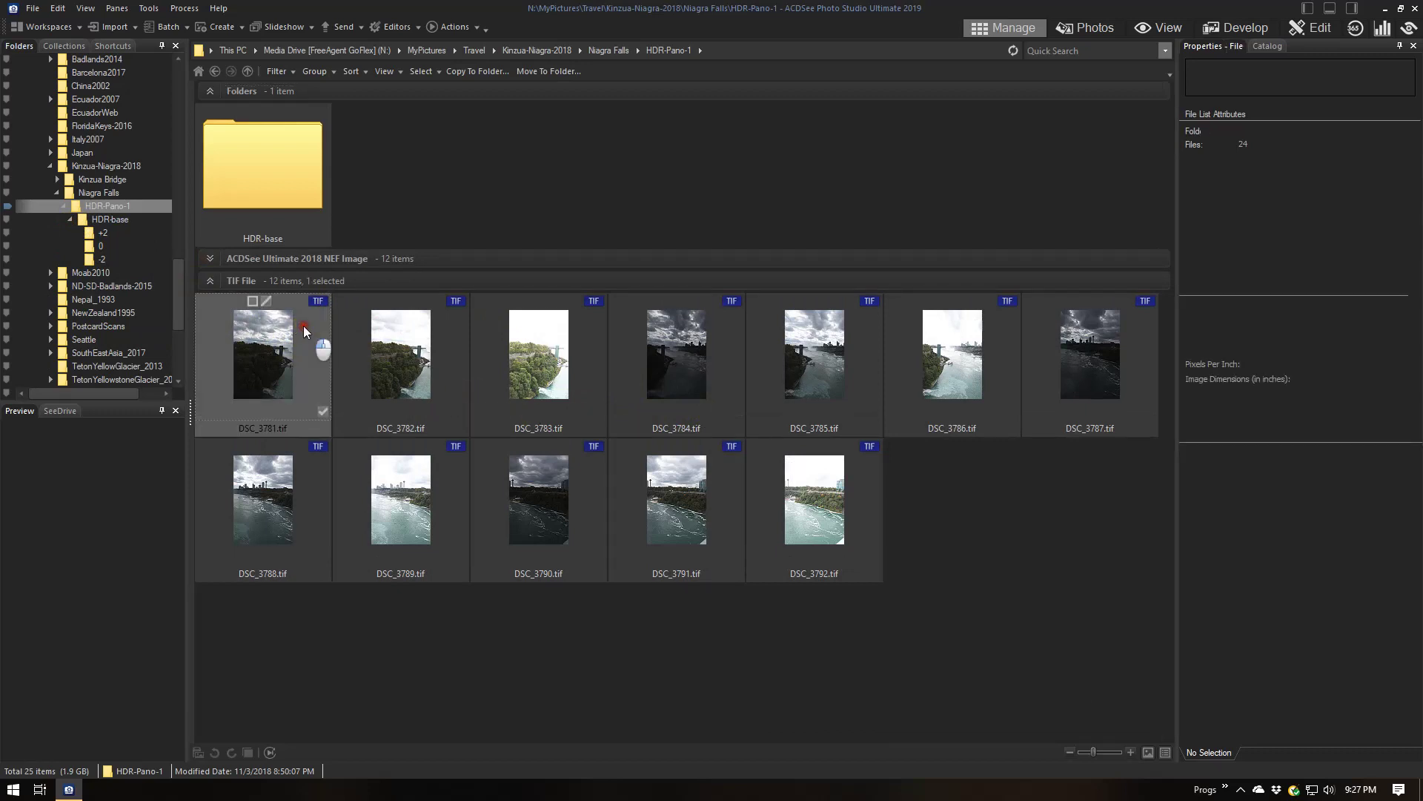
pyautogui.keyDown('ctrl'); pyautogui.click(639, 358); pyautogui.keyUp('ctrl')
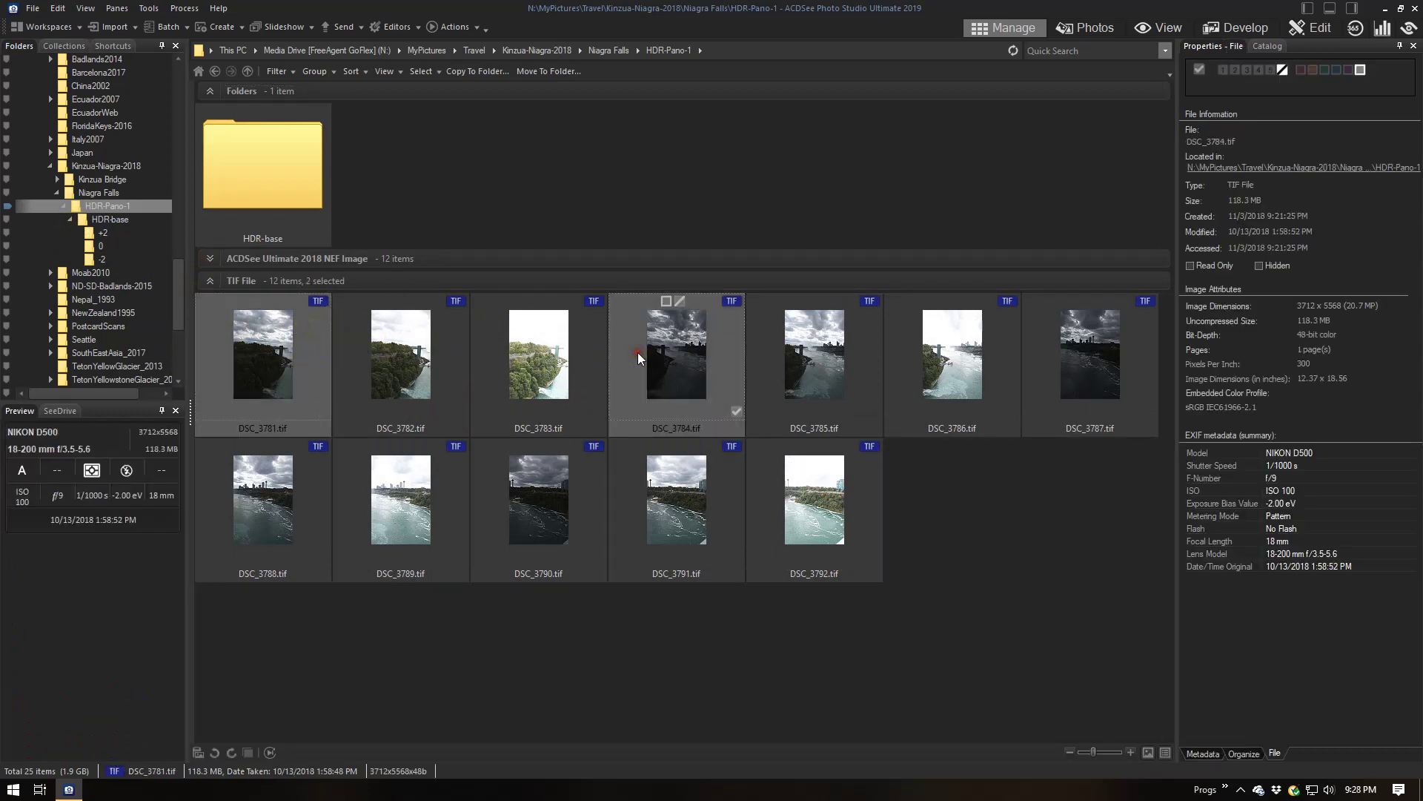
pyautogui.keyDown('ctrl'); pyautogui.click(1048, 369); pyautogui.keyUp('ctrl')
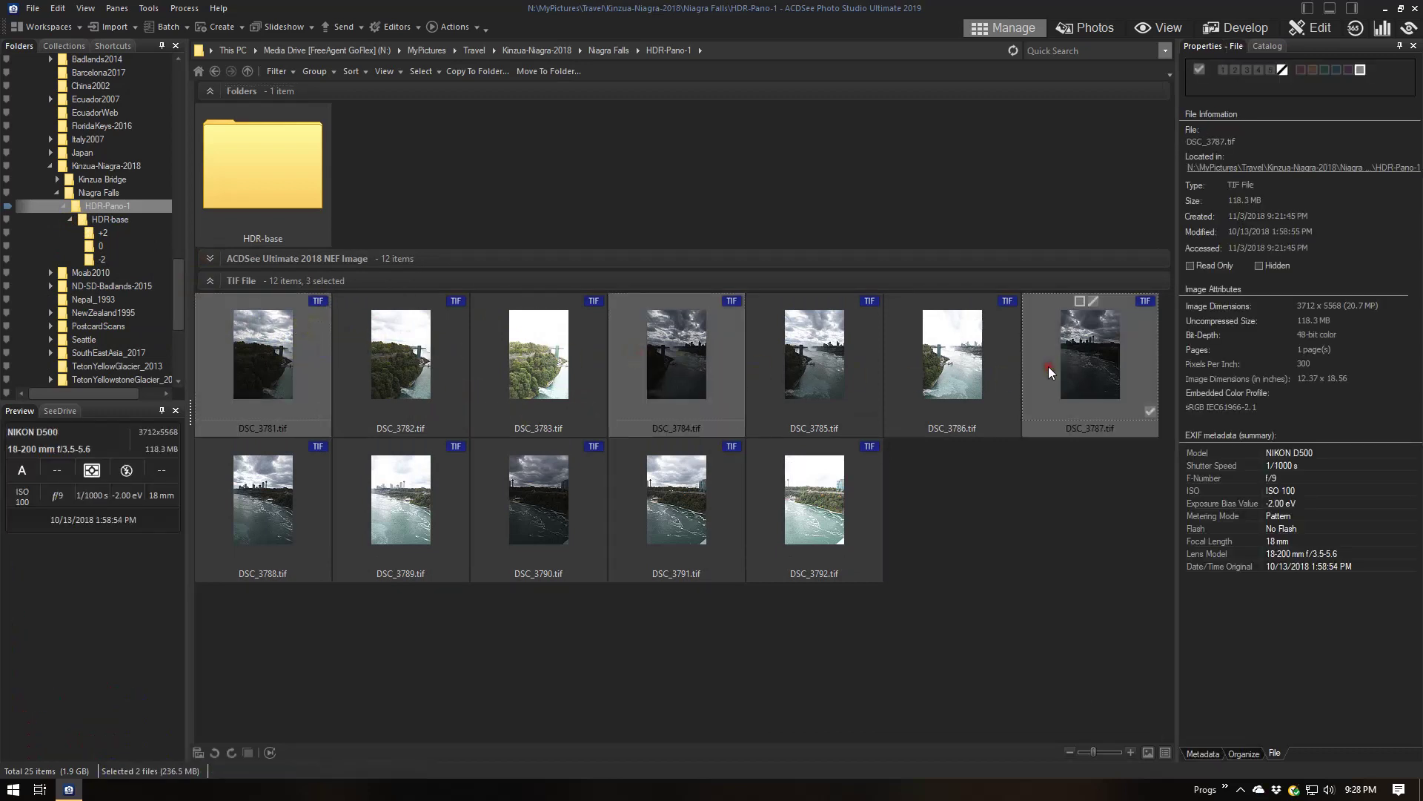
pyautogui.keyDown('ctrl'); pyautogui.click(583, 500); pyautogui.keyUp('ctrl')
pyautogui.moveTo(317, 327); pyautogui.dragTo(101, 261)
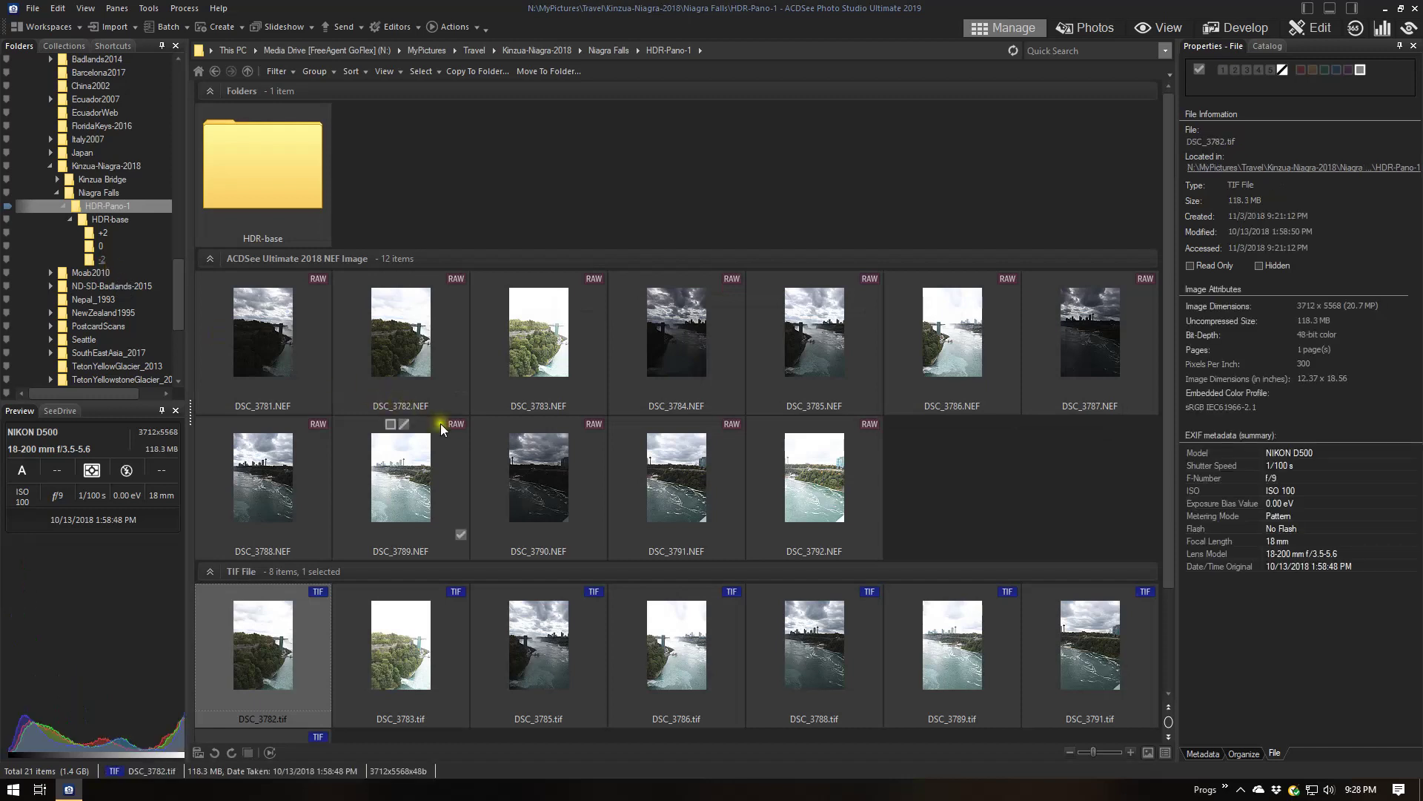
# Move the middle exposures DSC_3782.tif, DSC_3785.tif, DSC_3788.tif and DSC_3791.tif into the 0 subfolder of HDR-base.
pyautogui.click(210, 258)
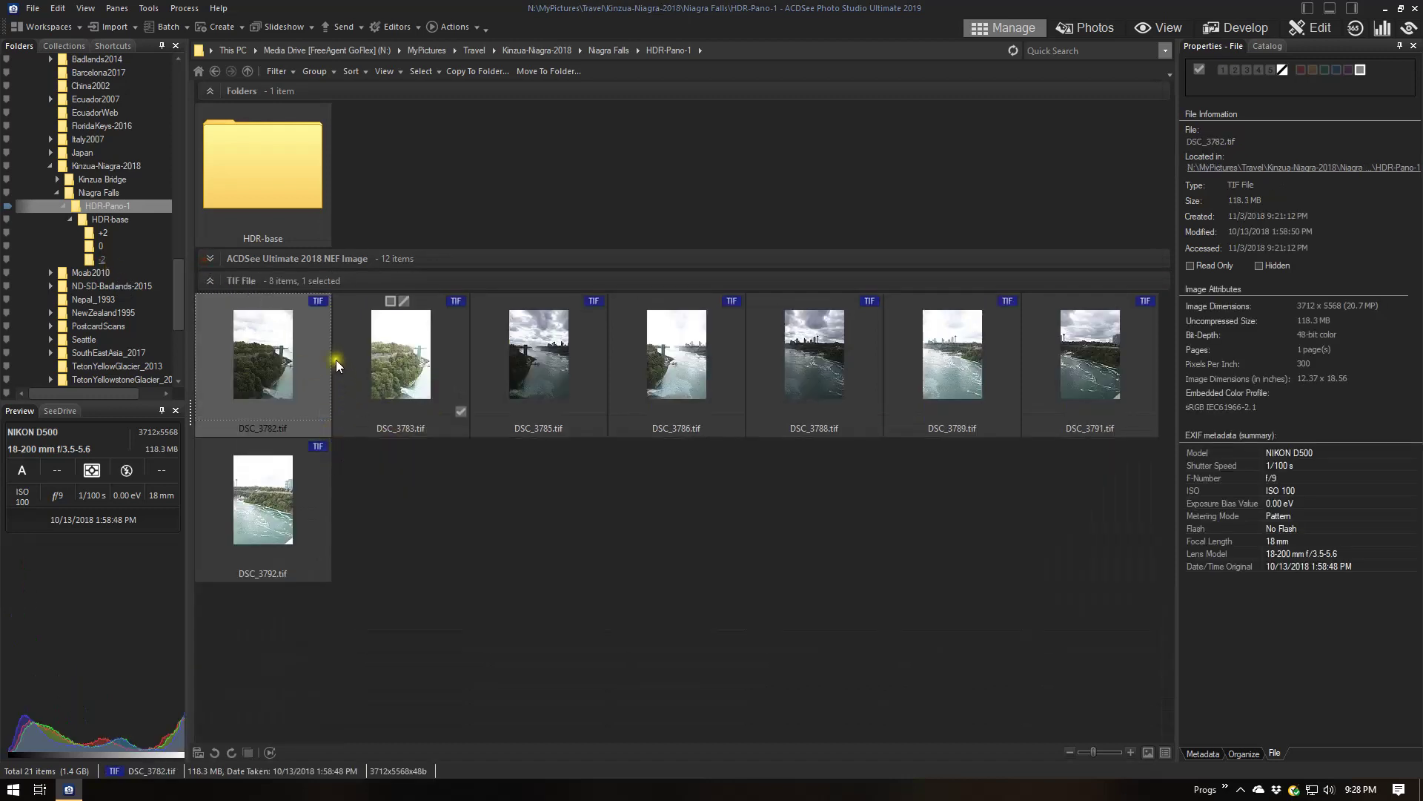
pyautogui.keyDown('ctrl'); pyautogui.click(592, 348); pyautogui.keyUp('ctrl')
pyautogui.keyDown('ctrl'); pyautogui.click(861, 348); pyautogui.keyUp('ctrl')
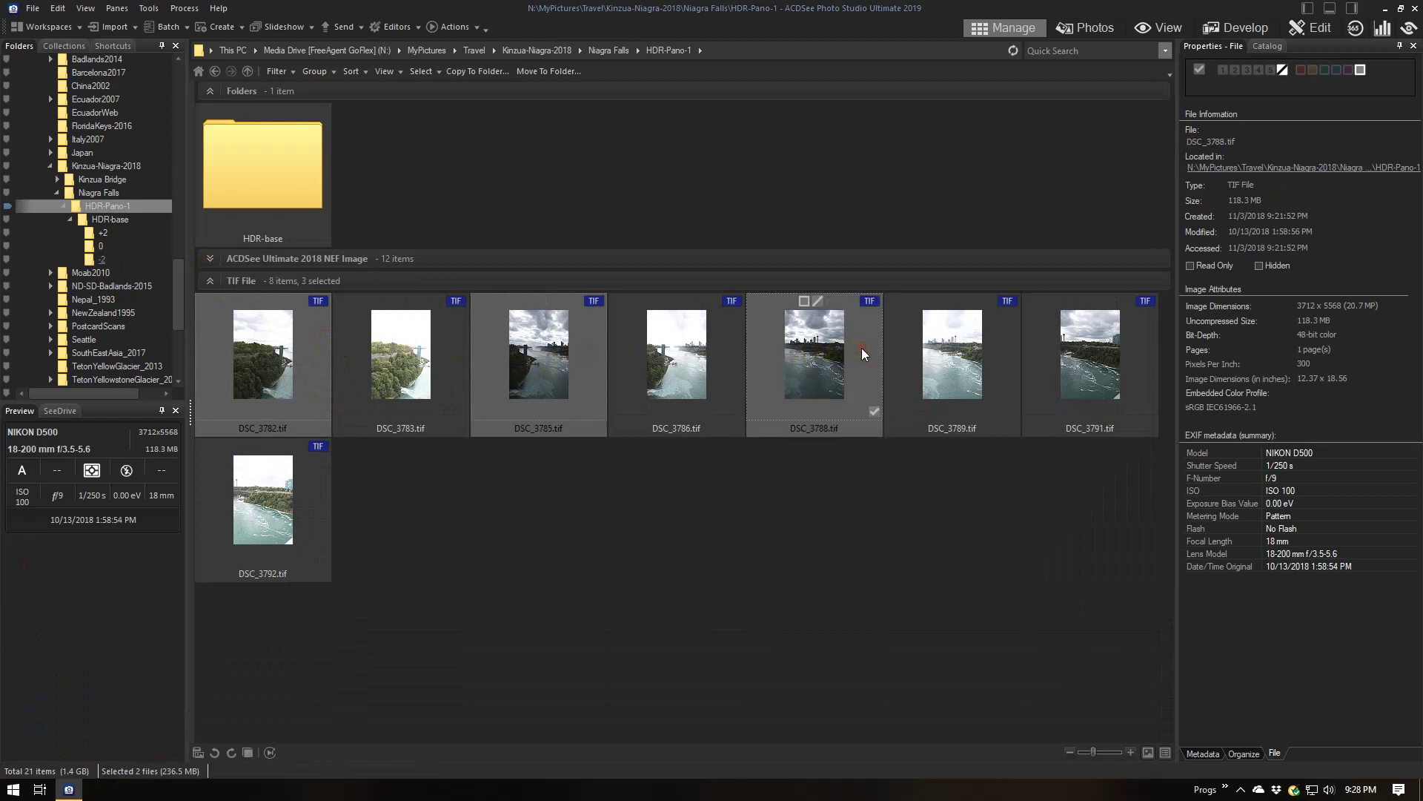
pyautogui.keyDown('ctrl'); pyautogui.click(1038, 339); pyautogui.keyUp('ctrl')
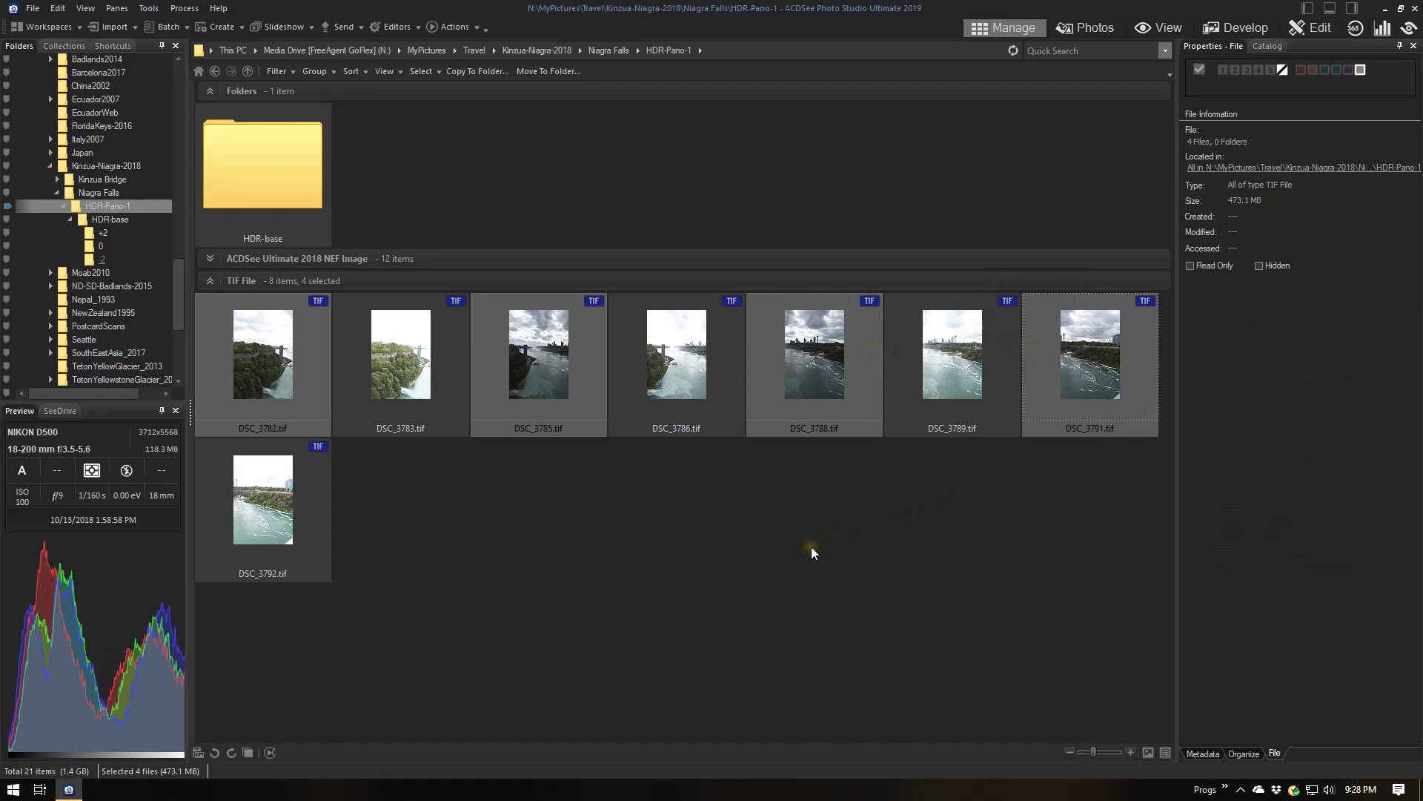
pyautogui.moveTo(318, 329); pyautogui.dragTo(102, 252)
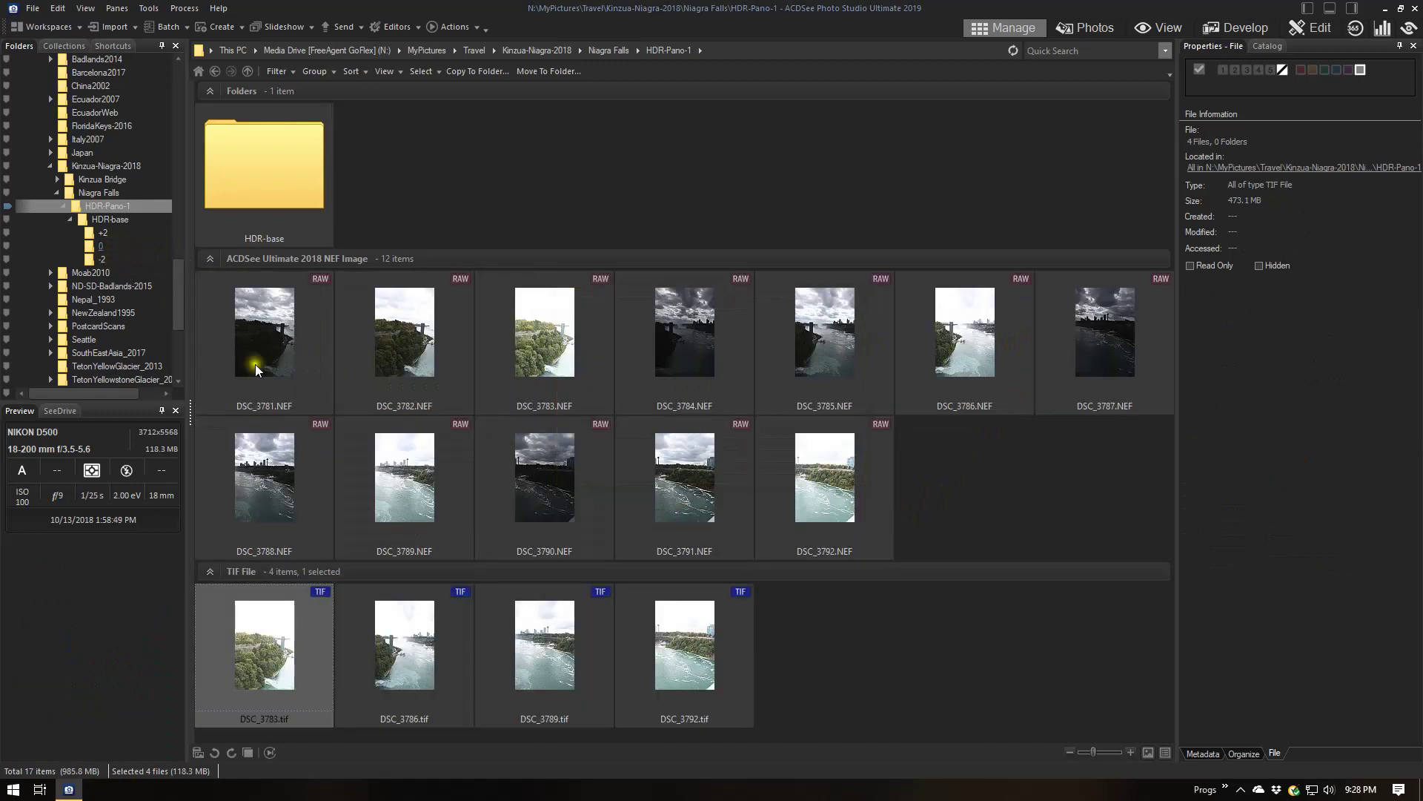
# Move the brightest exposures DSC_3783.tif, DSC_3786.tif, DSC_3789.tif and DSC_3792.tif into the +2 subfolder and collapse the NEF image group.
pyautogui.click(208, 259)
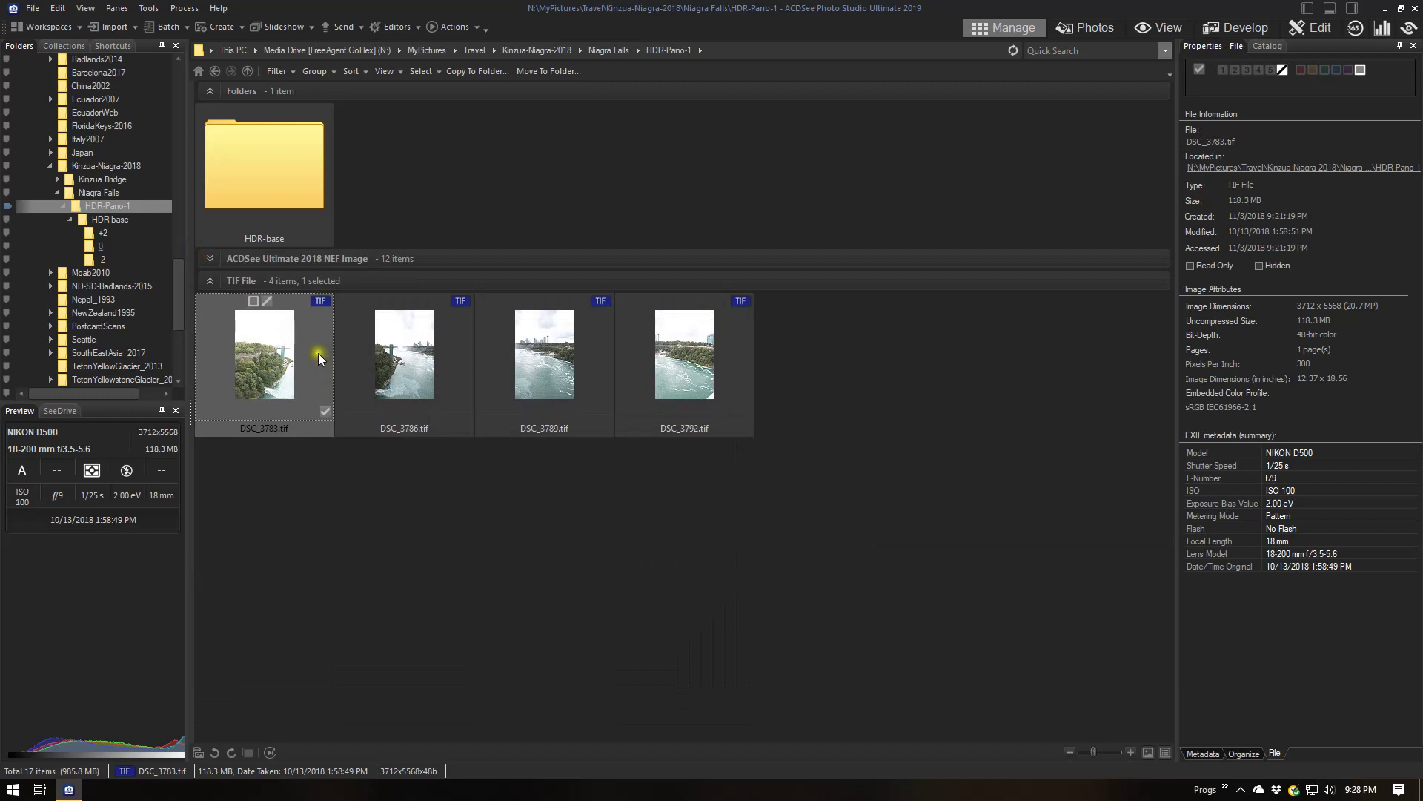
pyautogui.keyDown('shift'); pyautogui.click(747, 371); pyautogui.keyUp('shift')
pyautogui.moveTo(308, 345); pyautogui.dragTo(107, 235)
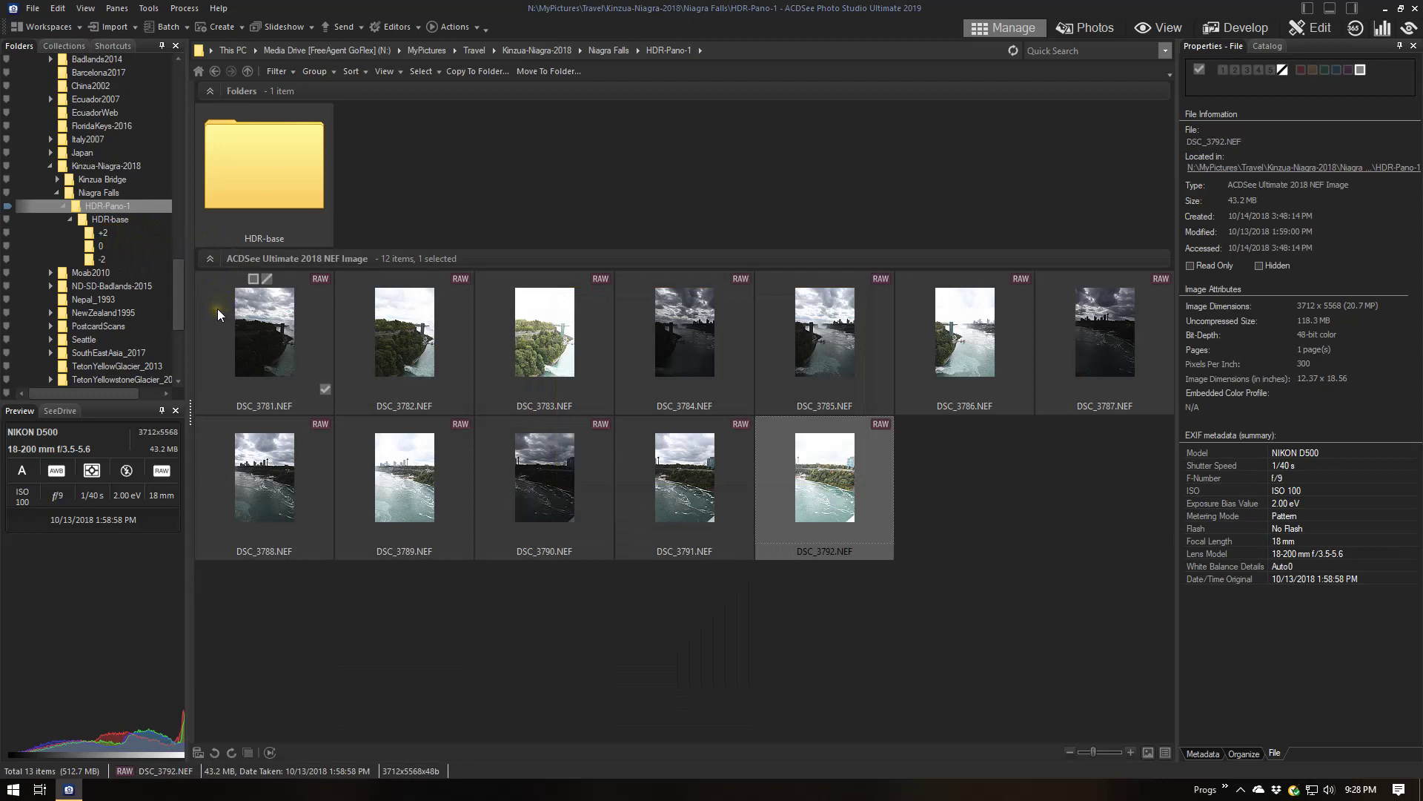
pyautogui.click(205, 259)
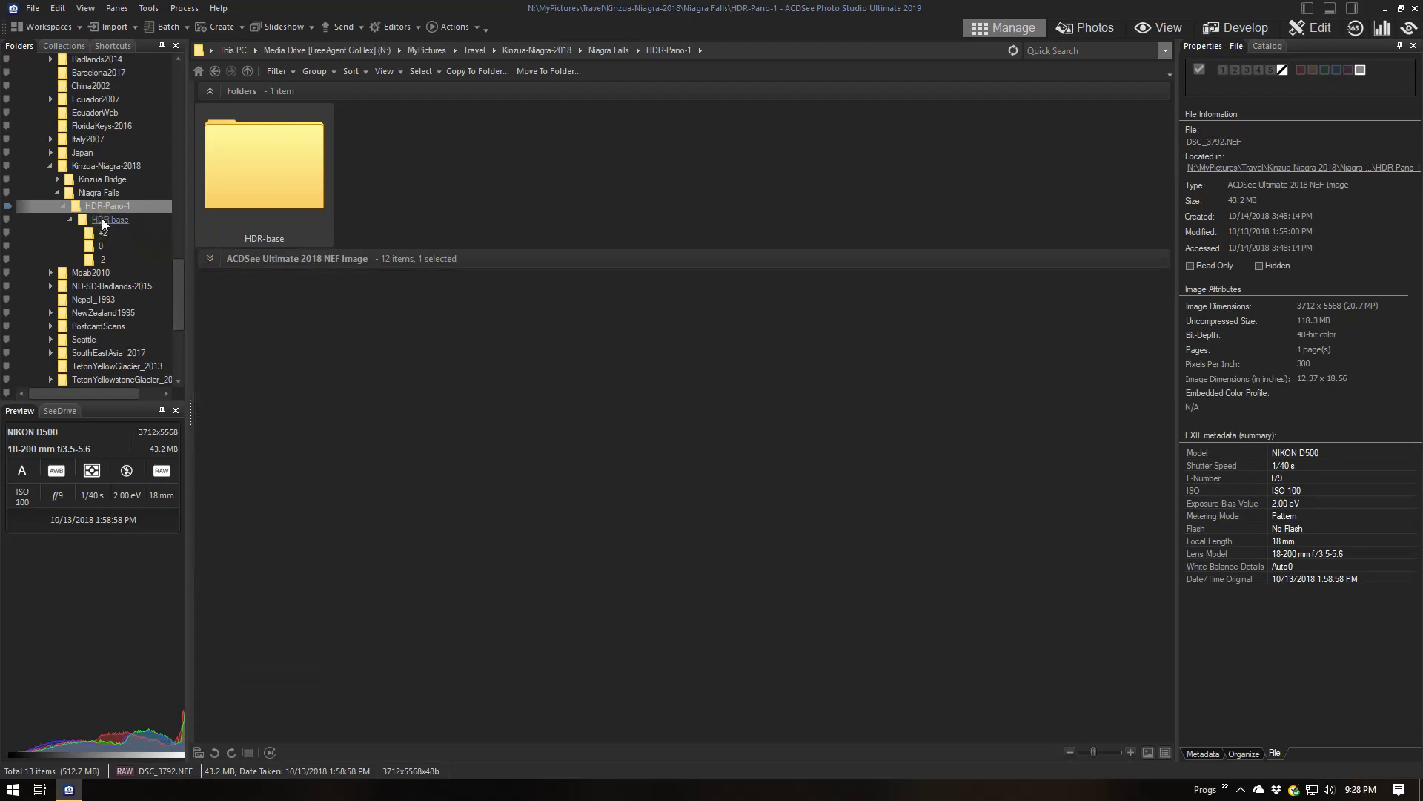
# Open the +2 folder and check the exposure bias metadata of each of its TIFF files.
pyautogui.click(98, 234)
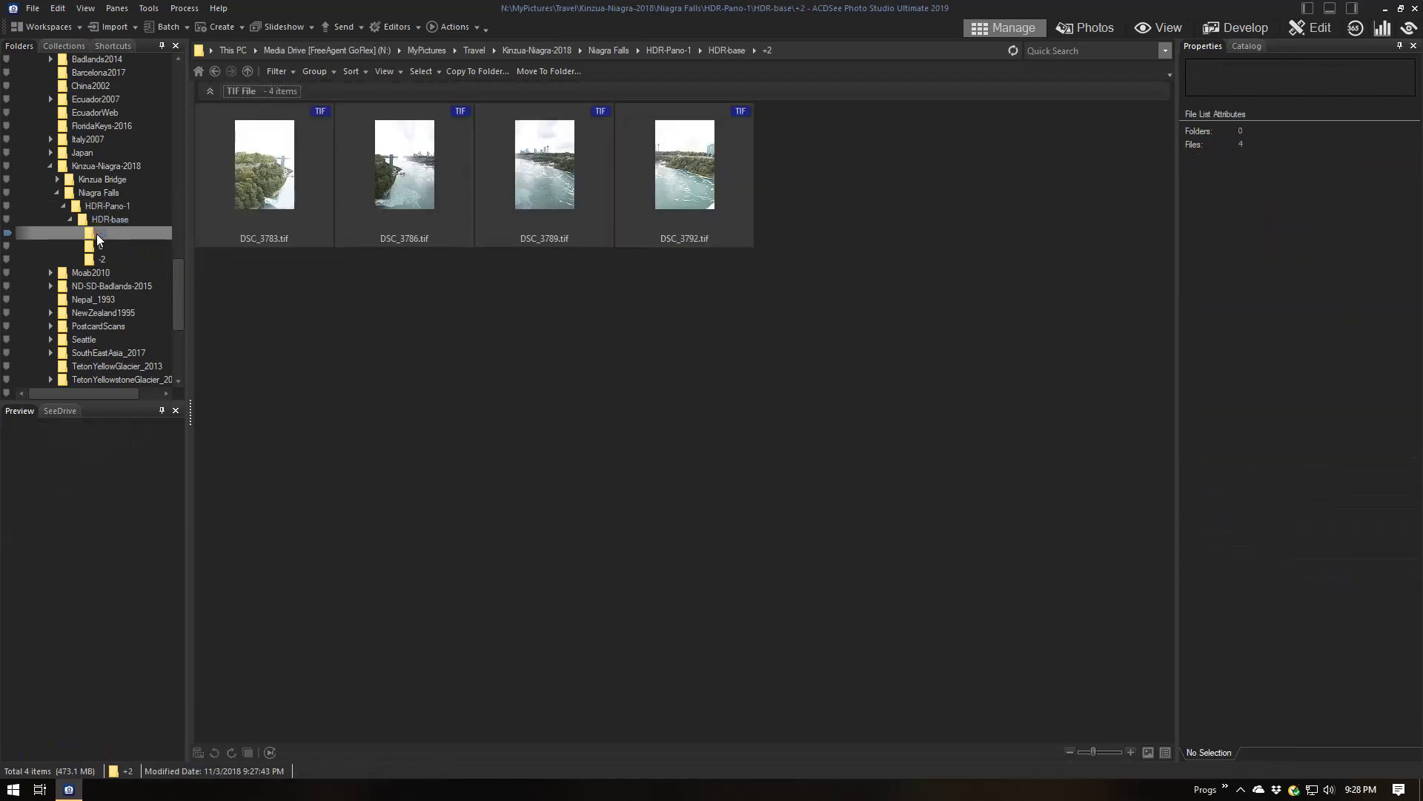
pyautogui.click(311, 152)
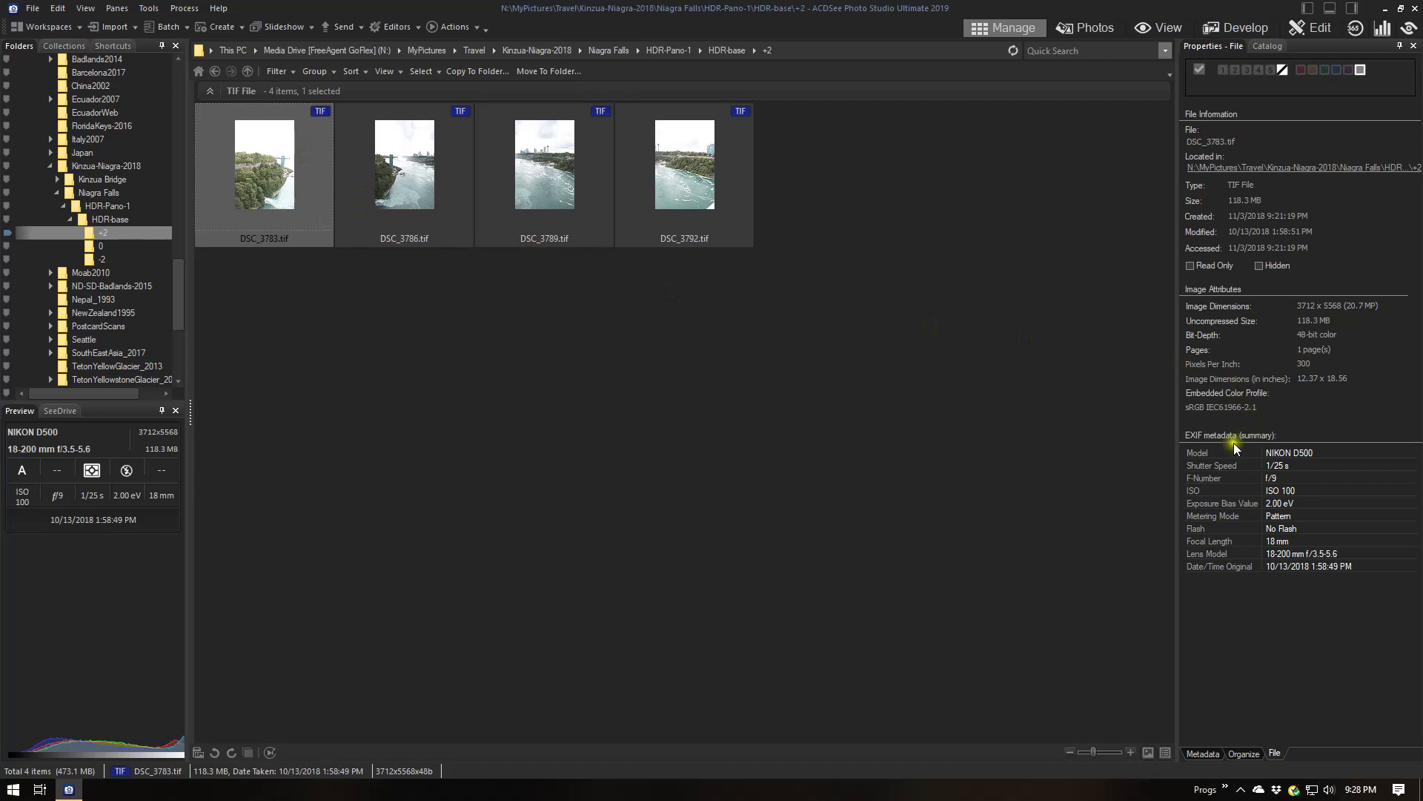
pyautogui.click(452, 166)
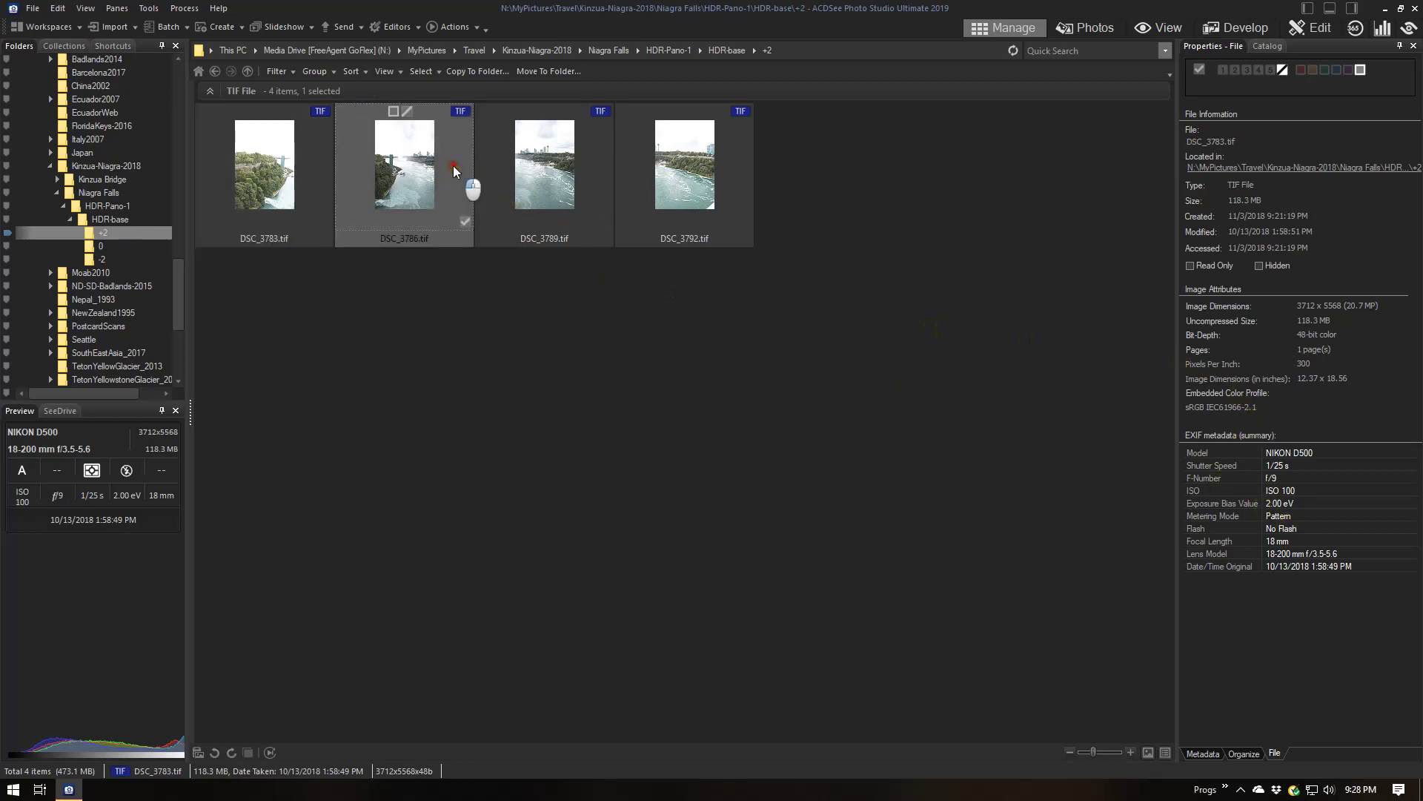
pyautogui.click(507, 163)
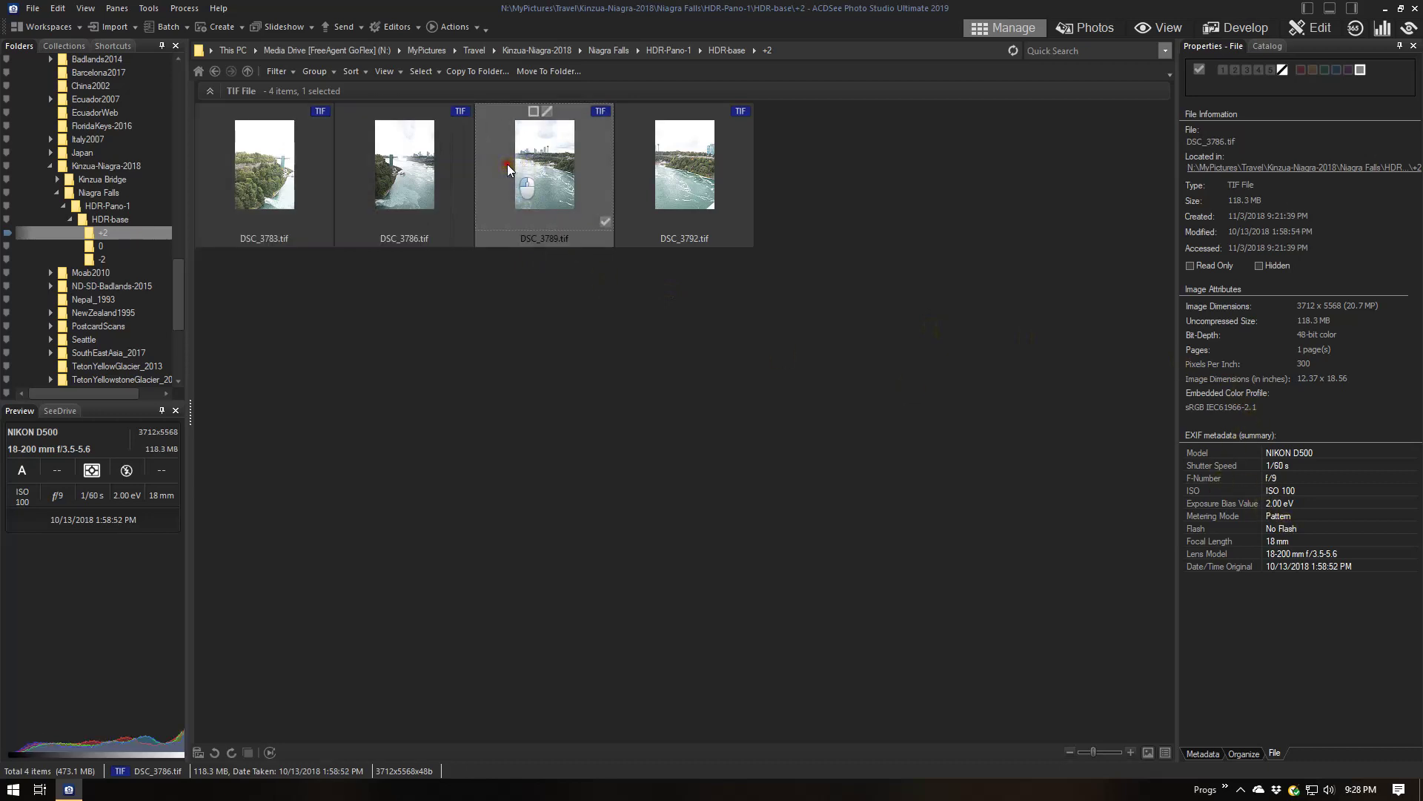
pyautogui.click(658, 175)
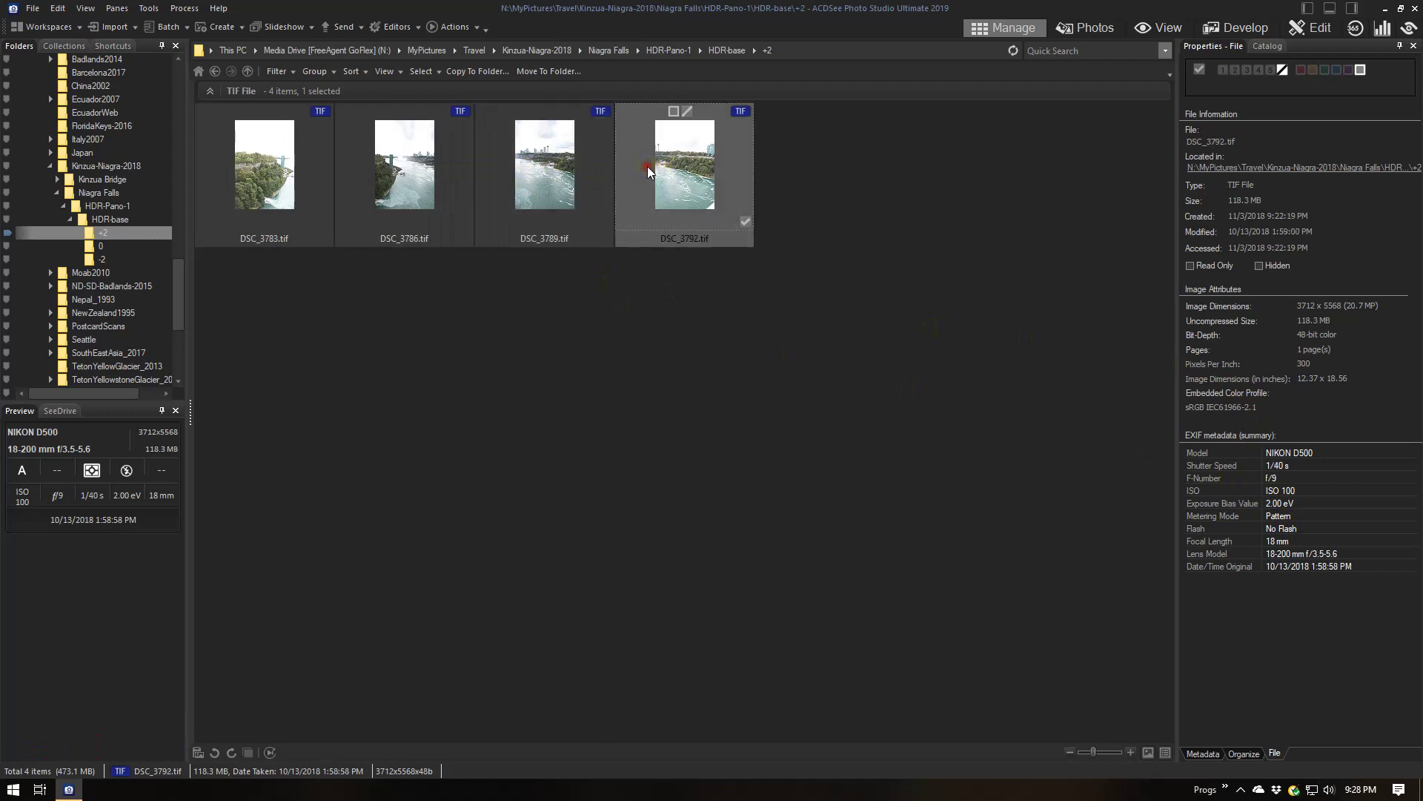
# Check the exposure bias metadata of each TIFF in the 0 folder, then return through HDR-base to the HDR-Pano-1 folder.
pyautogui.click(98, 246)
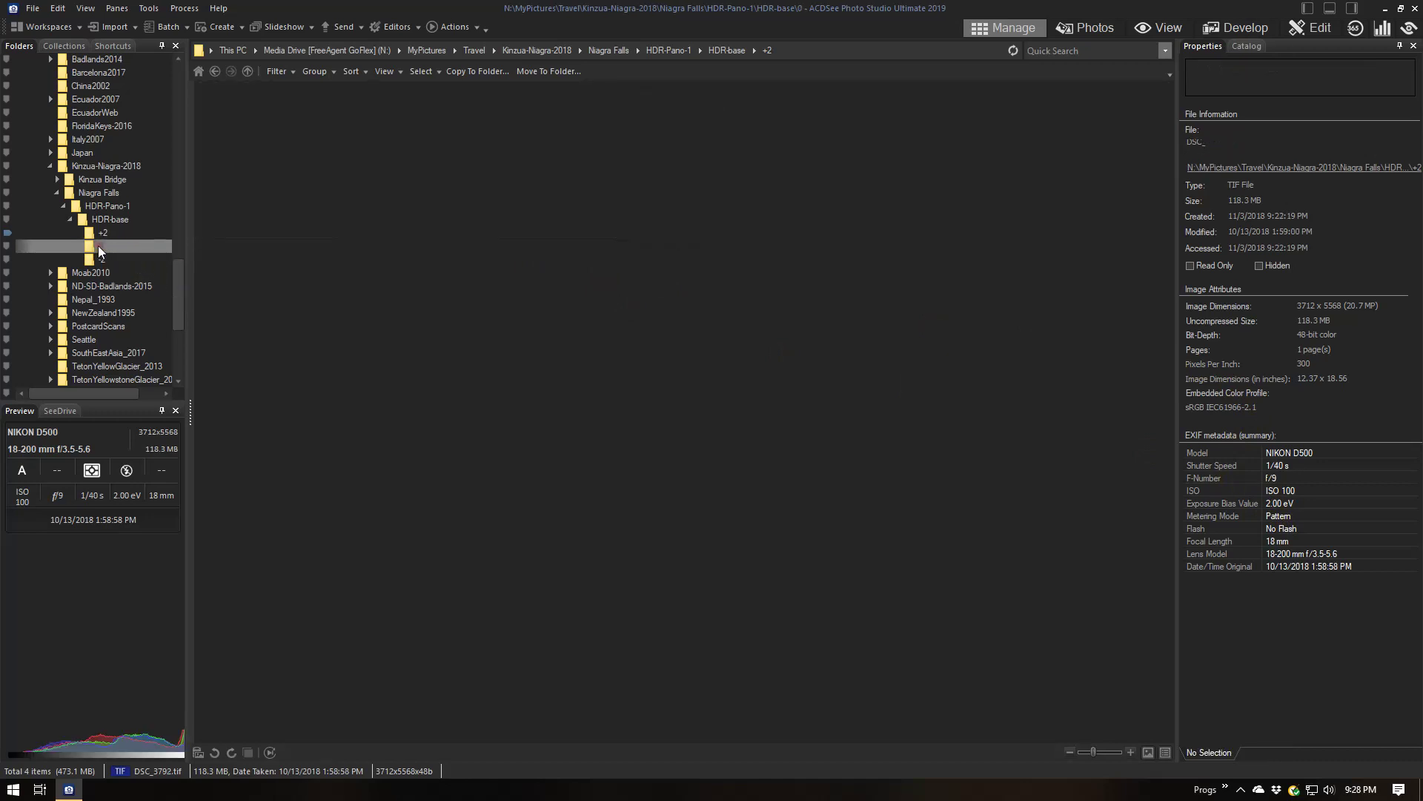
pyautogui.click(306, 158)
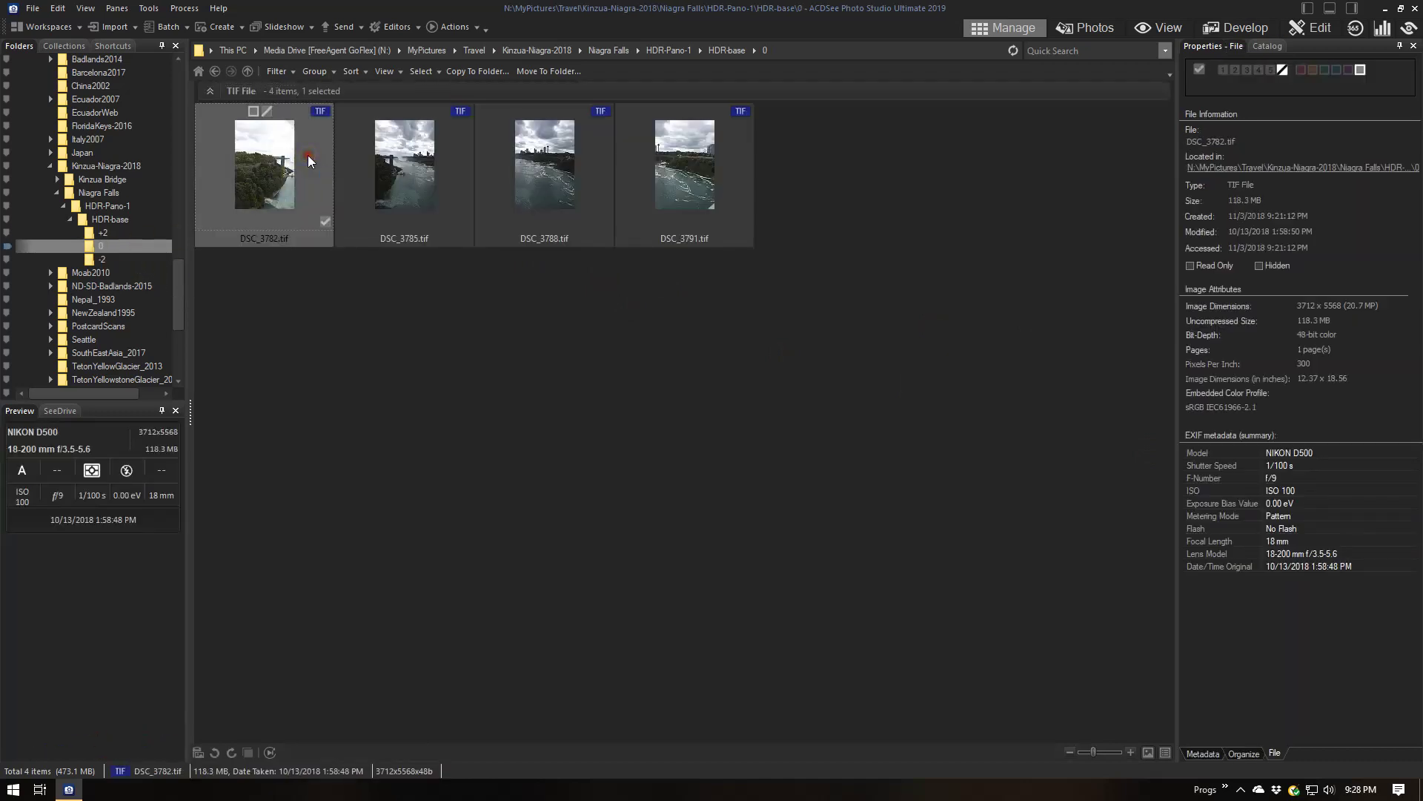
pyautogui.click(383, 157)
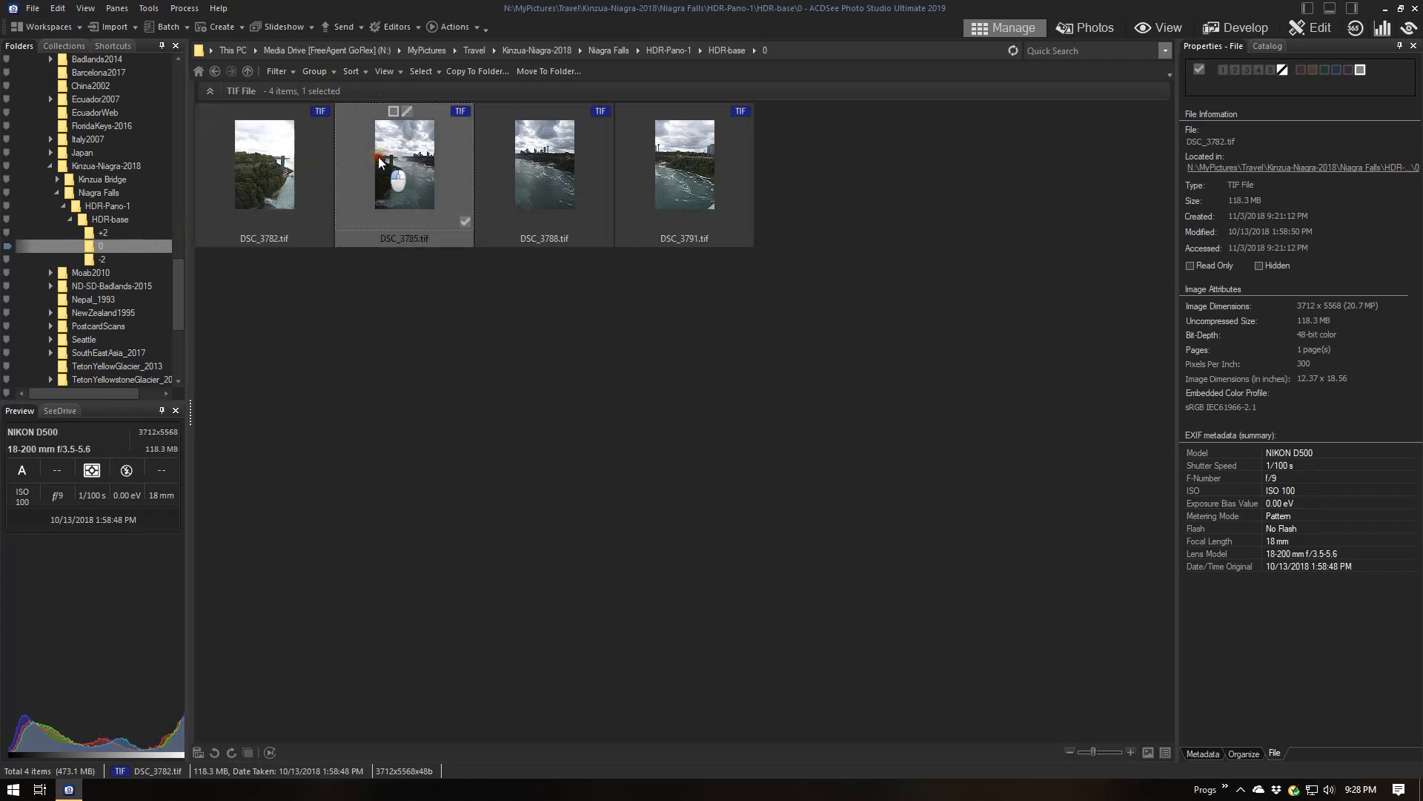
pyautogui.click(517, 168)
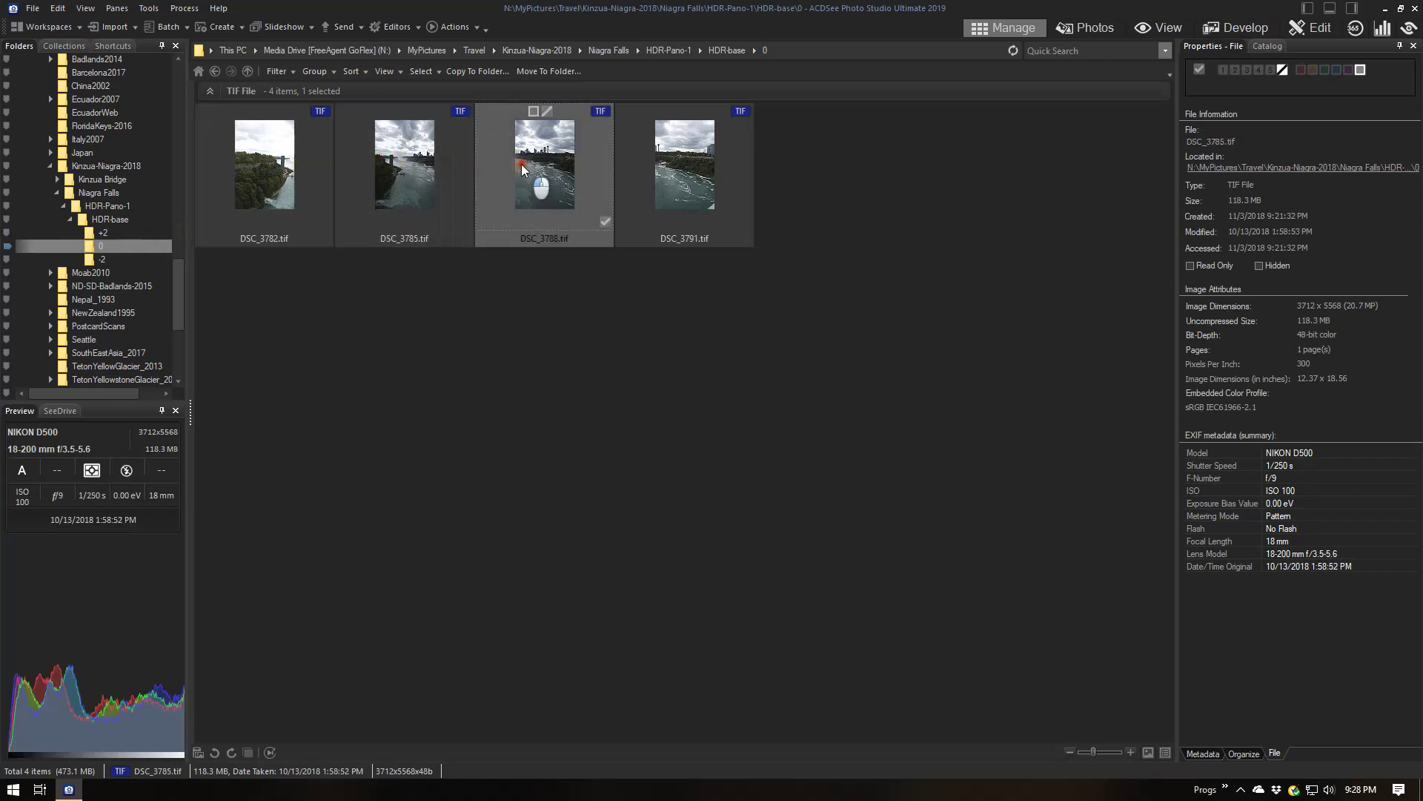
pyautogui.click(656, 168)
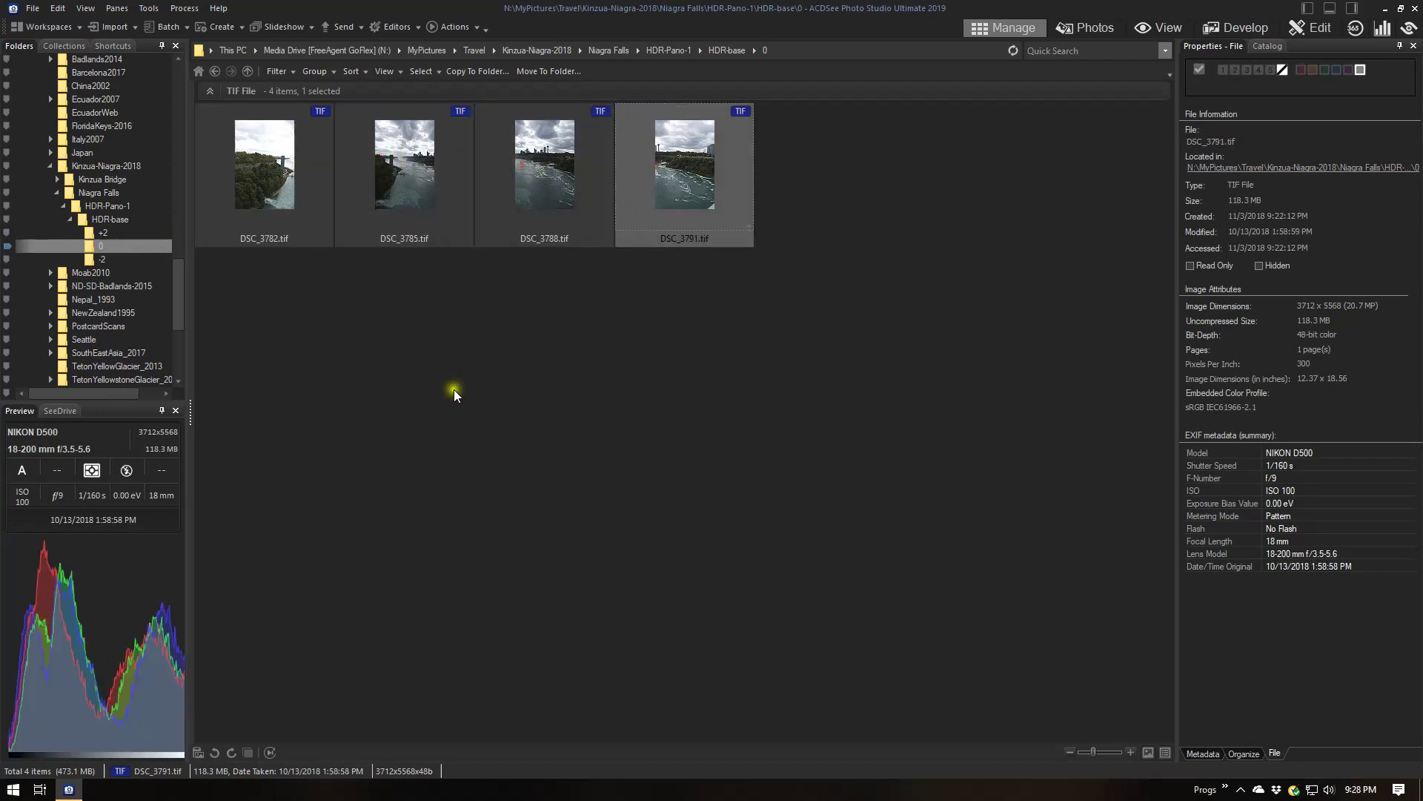
pyautogui.click(115, 220)
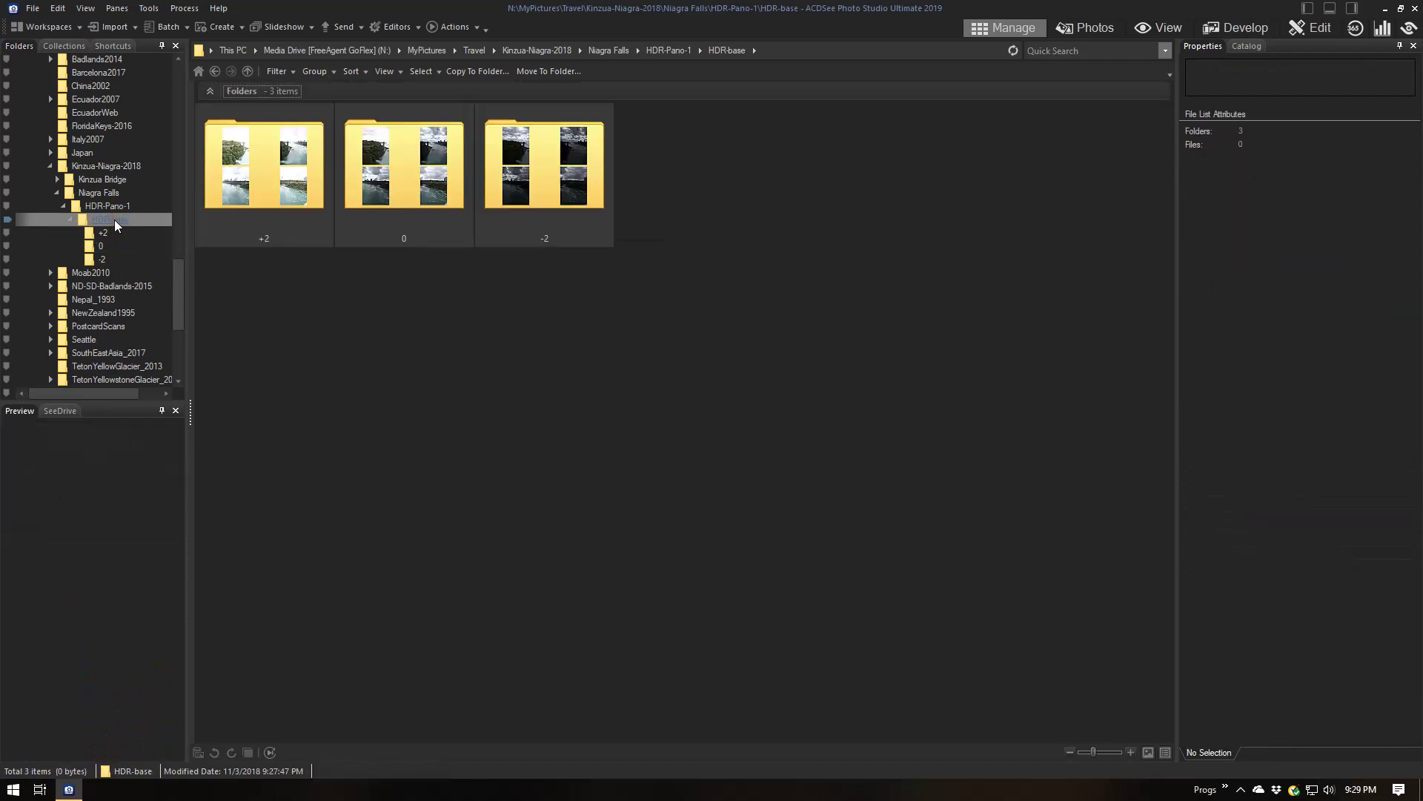
pyautogui.click(110, 206)
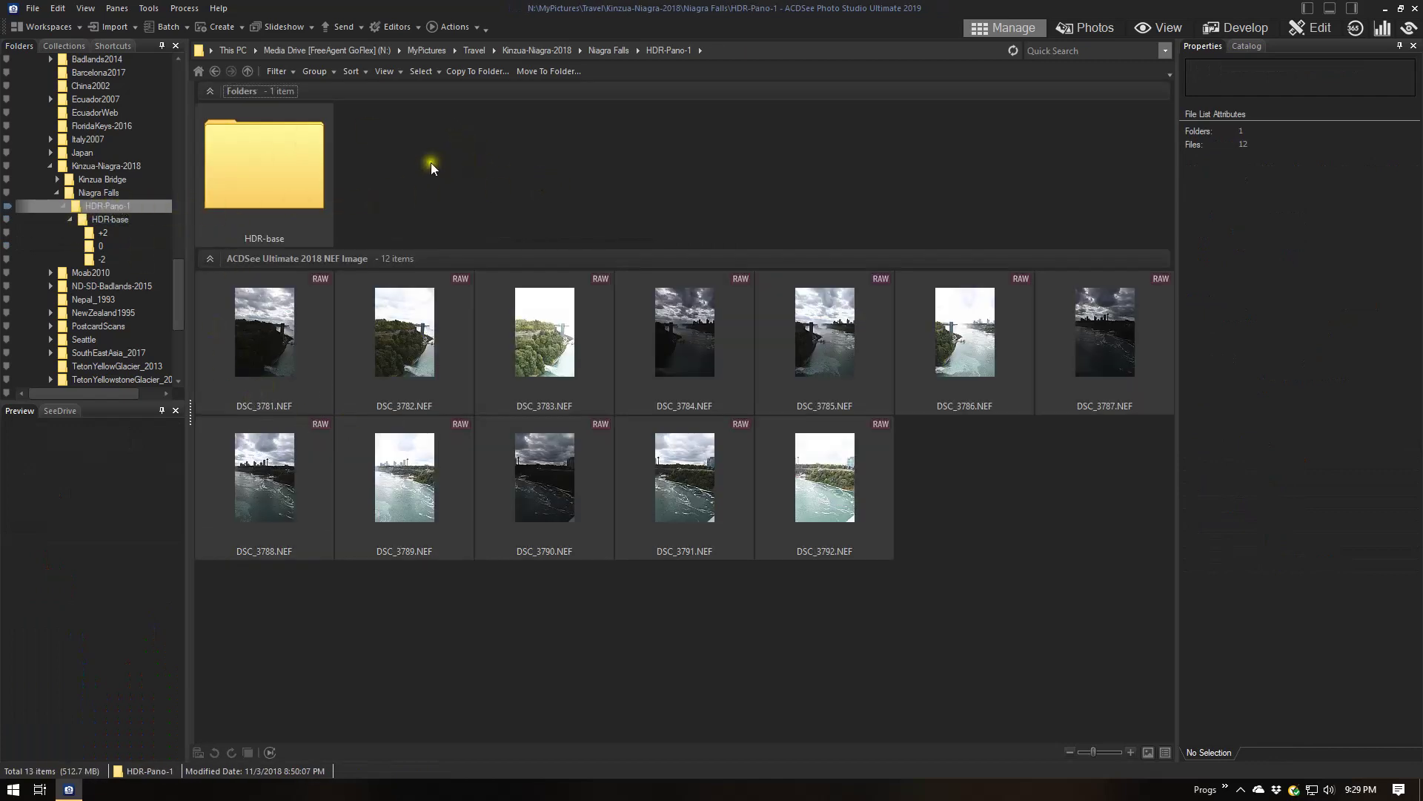
# Create a new folder named HDR-Pano-1-output inside HDR-Pano-1.
pyautogui.rightClick(461, 154)
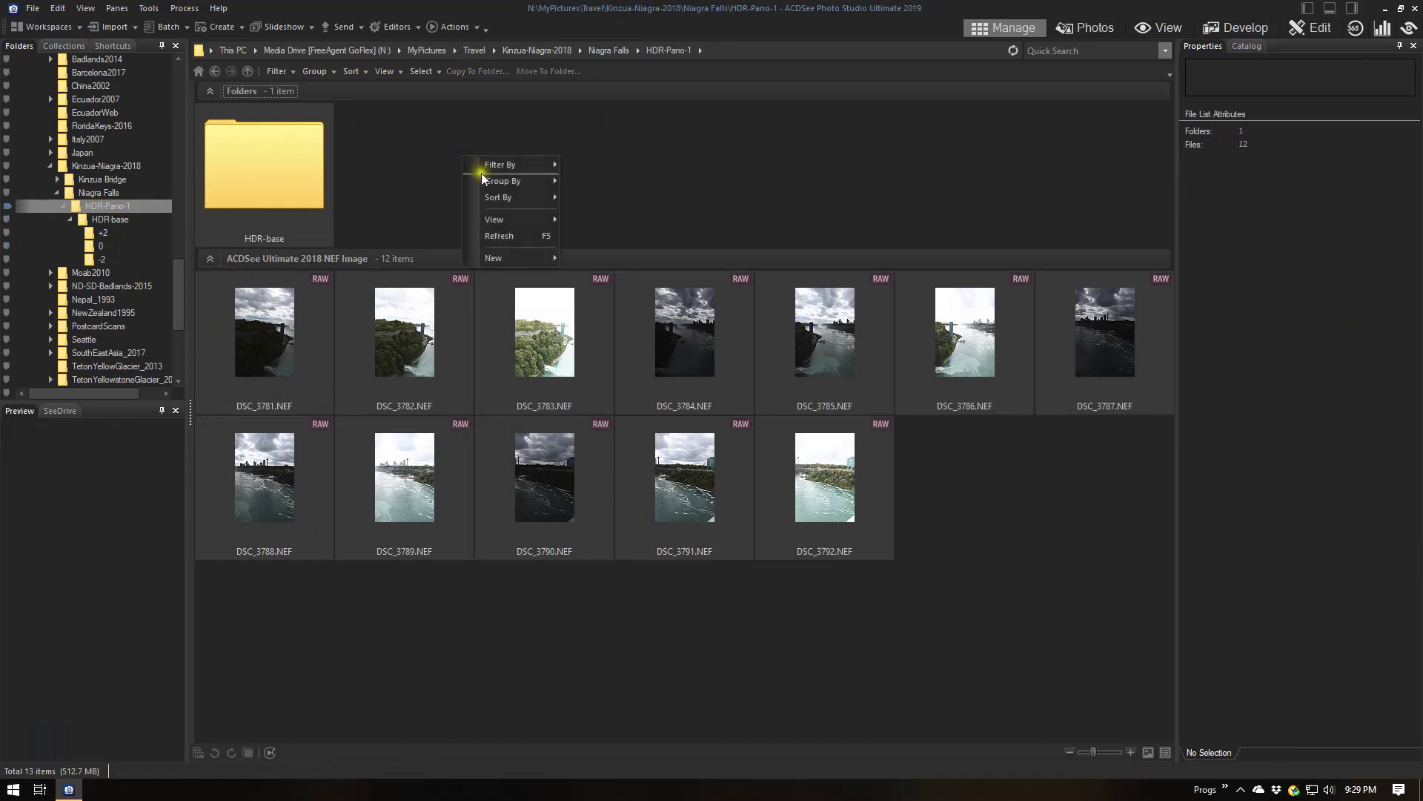
pyautogui.moveTo(504, 255)
pyautogui.click(608, 295)
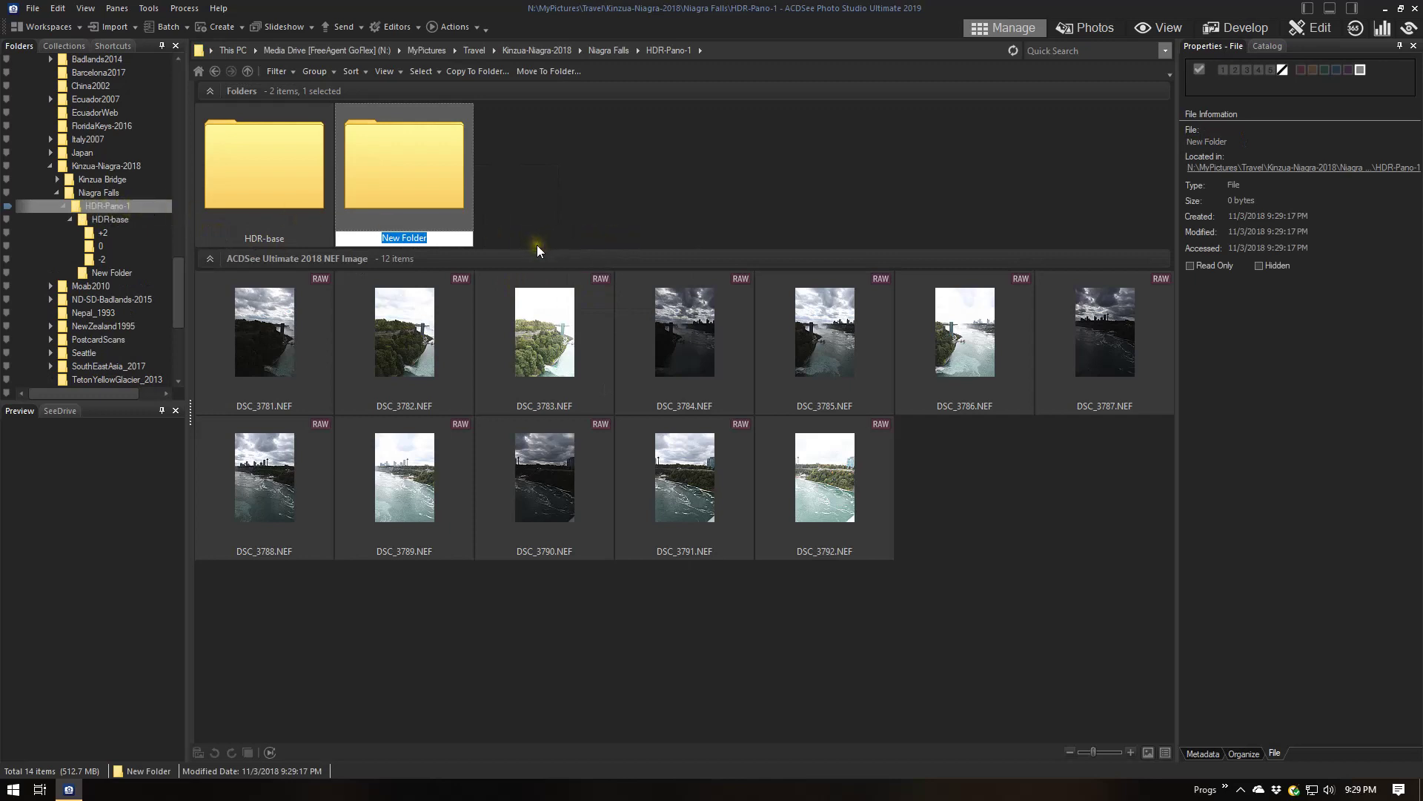
pyautogui.write('HDR-Pano-1-output')
pyautogui.press('Return')
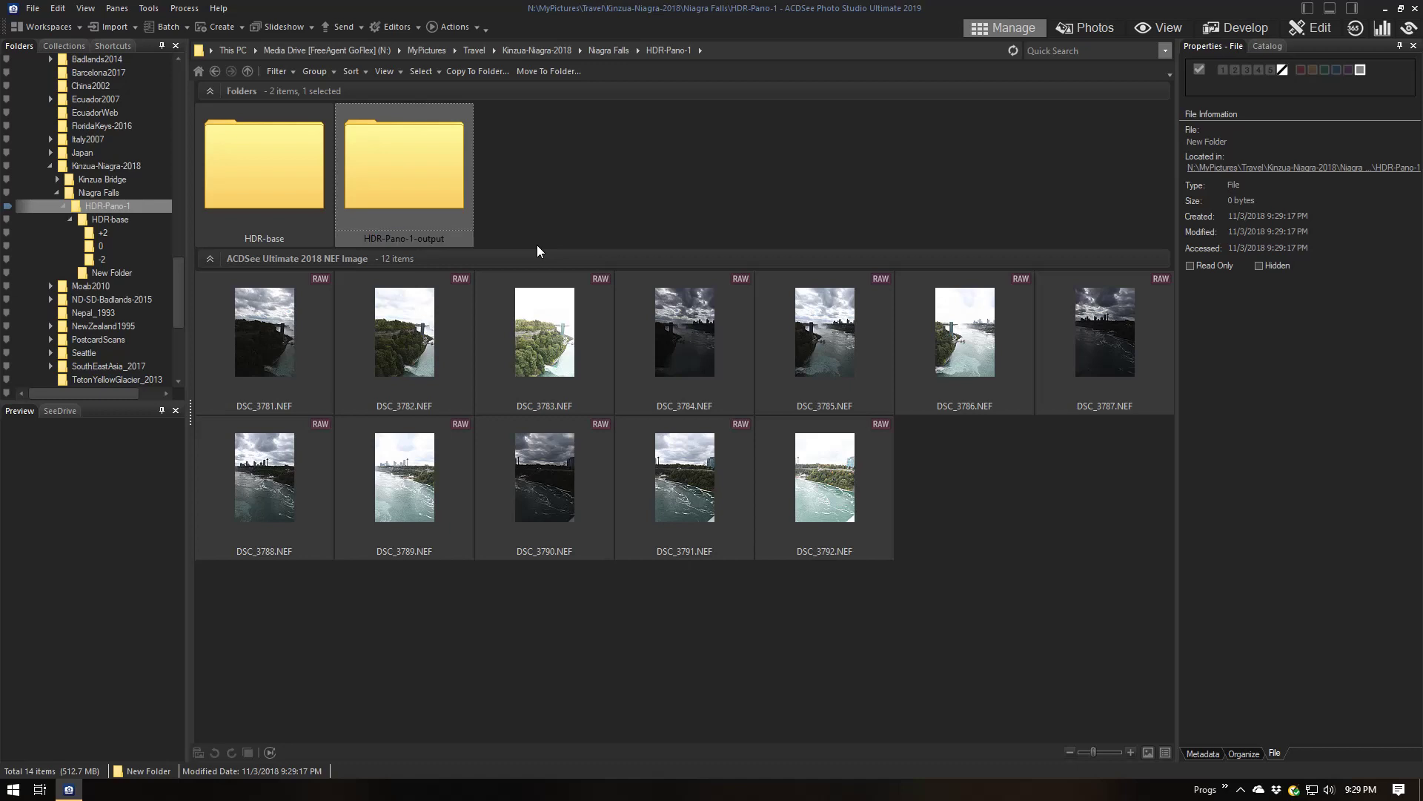
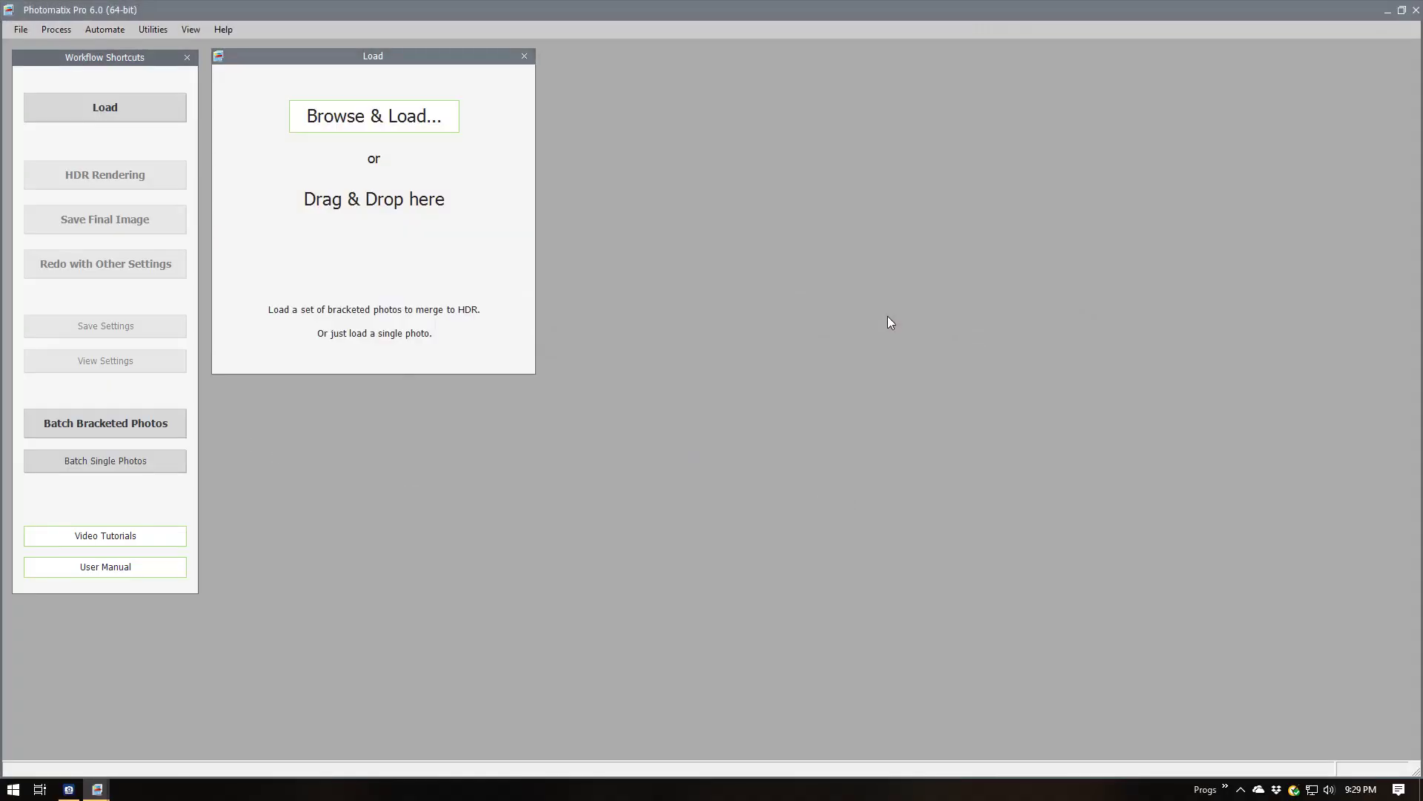
# Set up a Photomatix Pro batch of bracketed photos with HDR-base as the source folder, filtered to TIFF files.
pyautogui.click(96, 424)
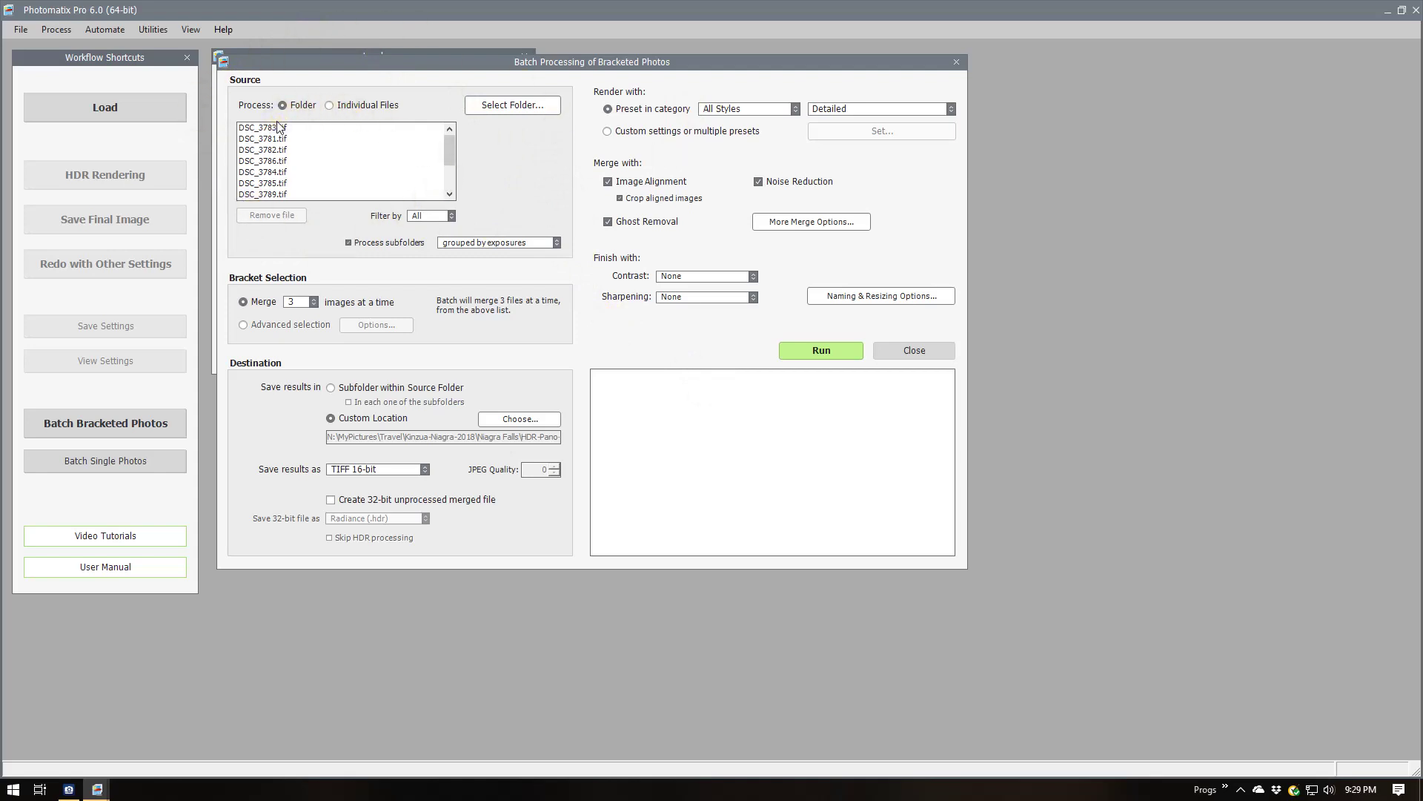
pyautogui.click(491, 113)
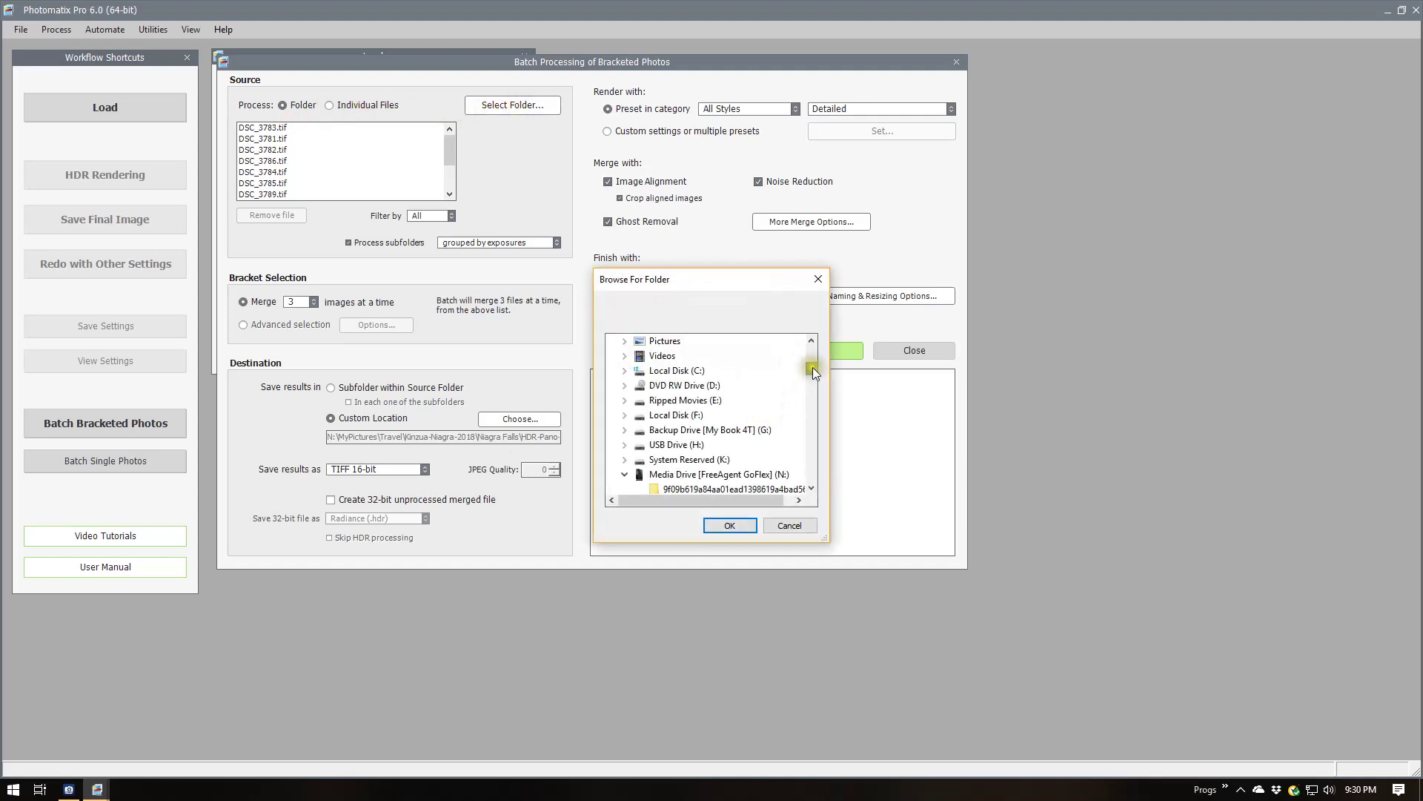
pyautogui.moveTo(811, 367); pyautogui.dragTo(812, 373)
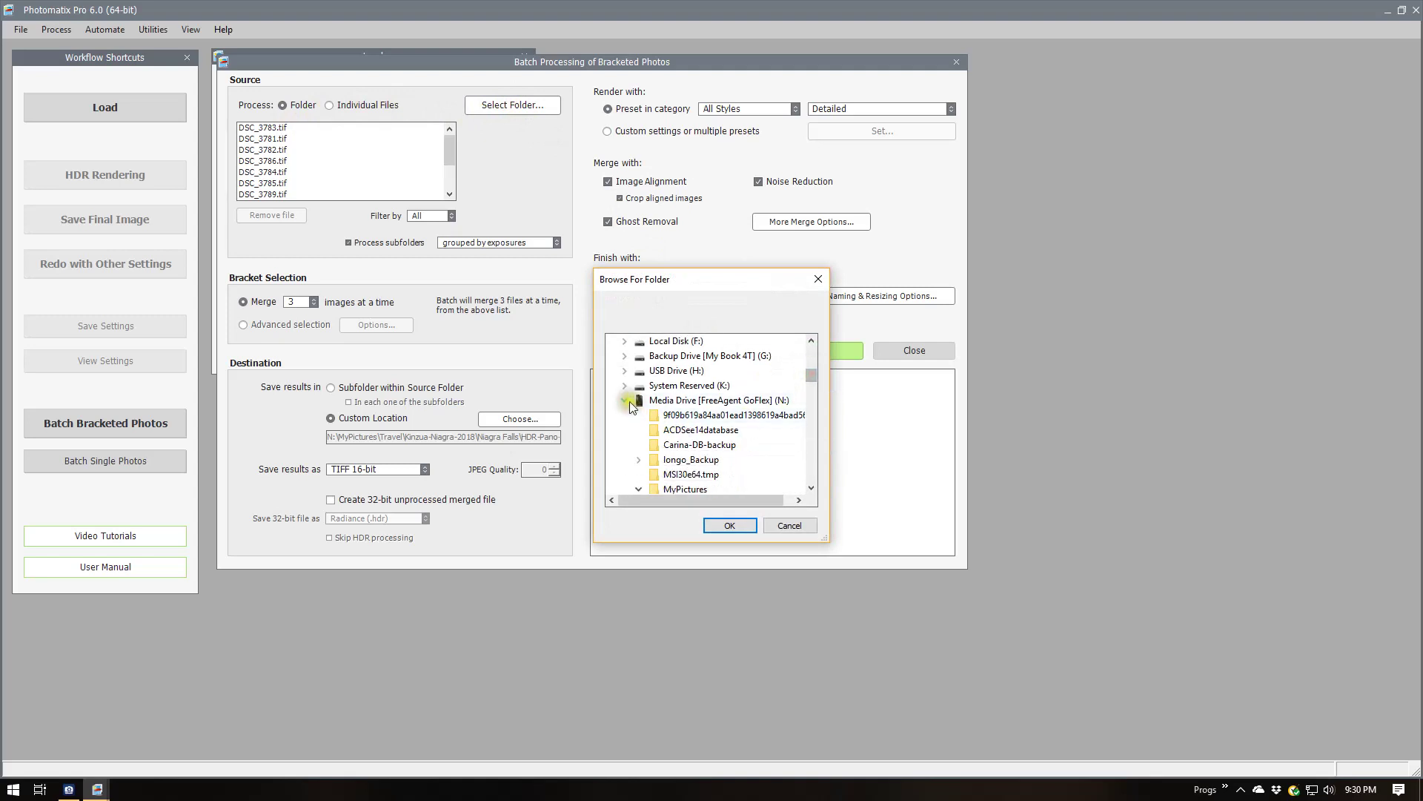
pyautogui.moveTo(812, 379); pyautogui.dragTo(816, 447)
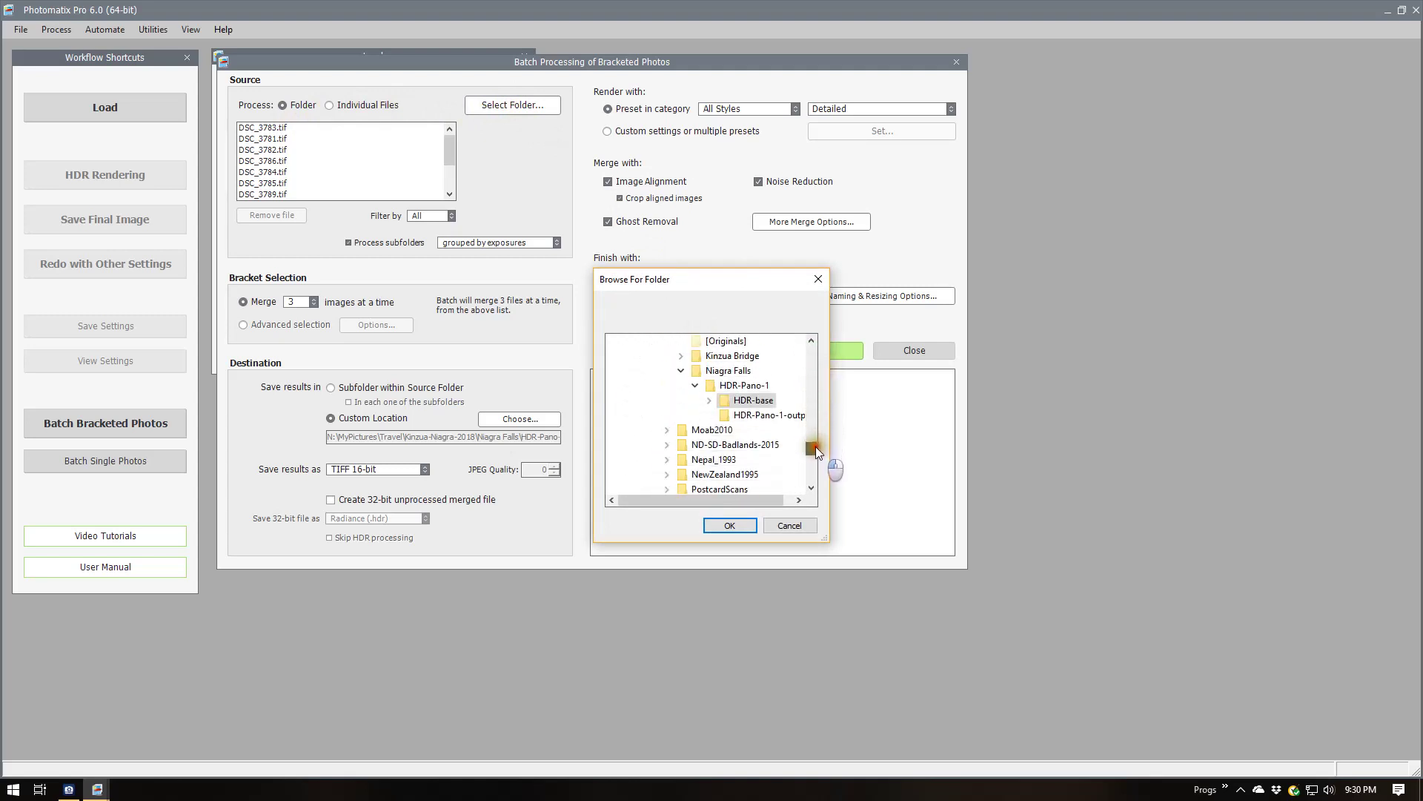
pyautogui.click(710, 401)
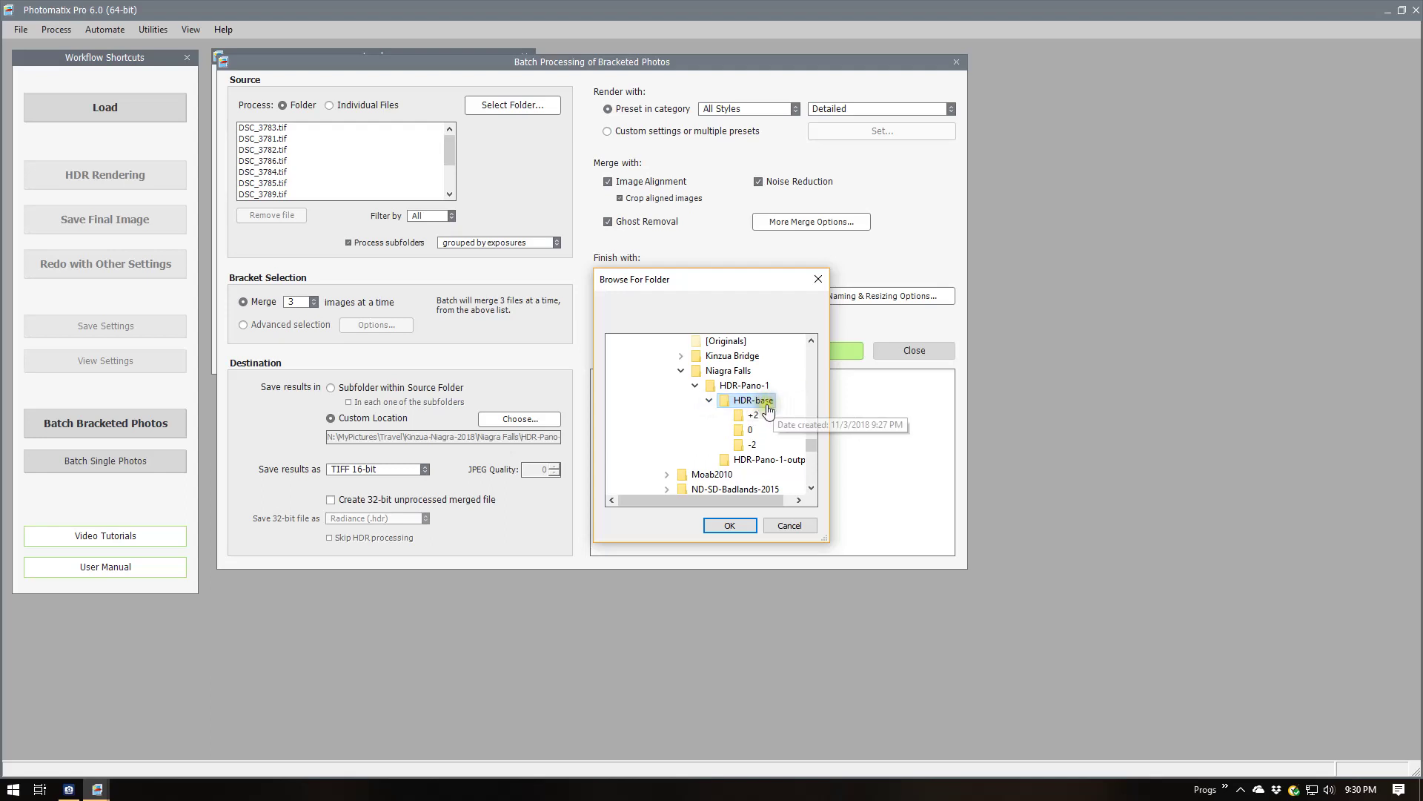
pyautogui.click(734, 404)
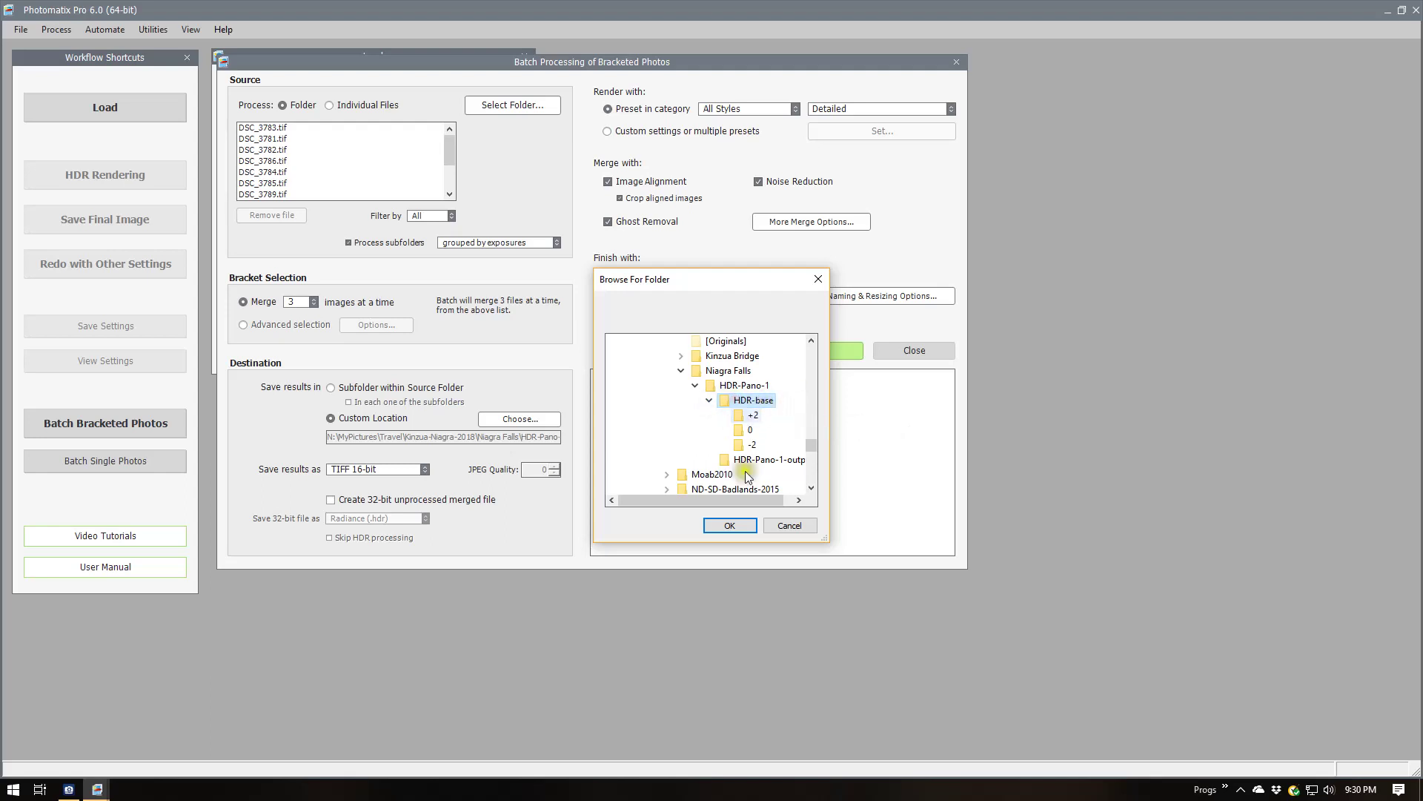
pyautogui.click(730, 525)
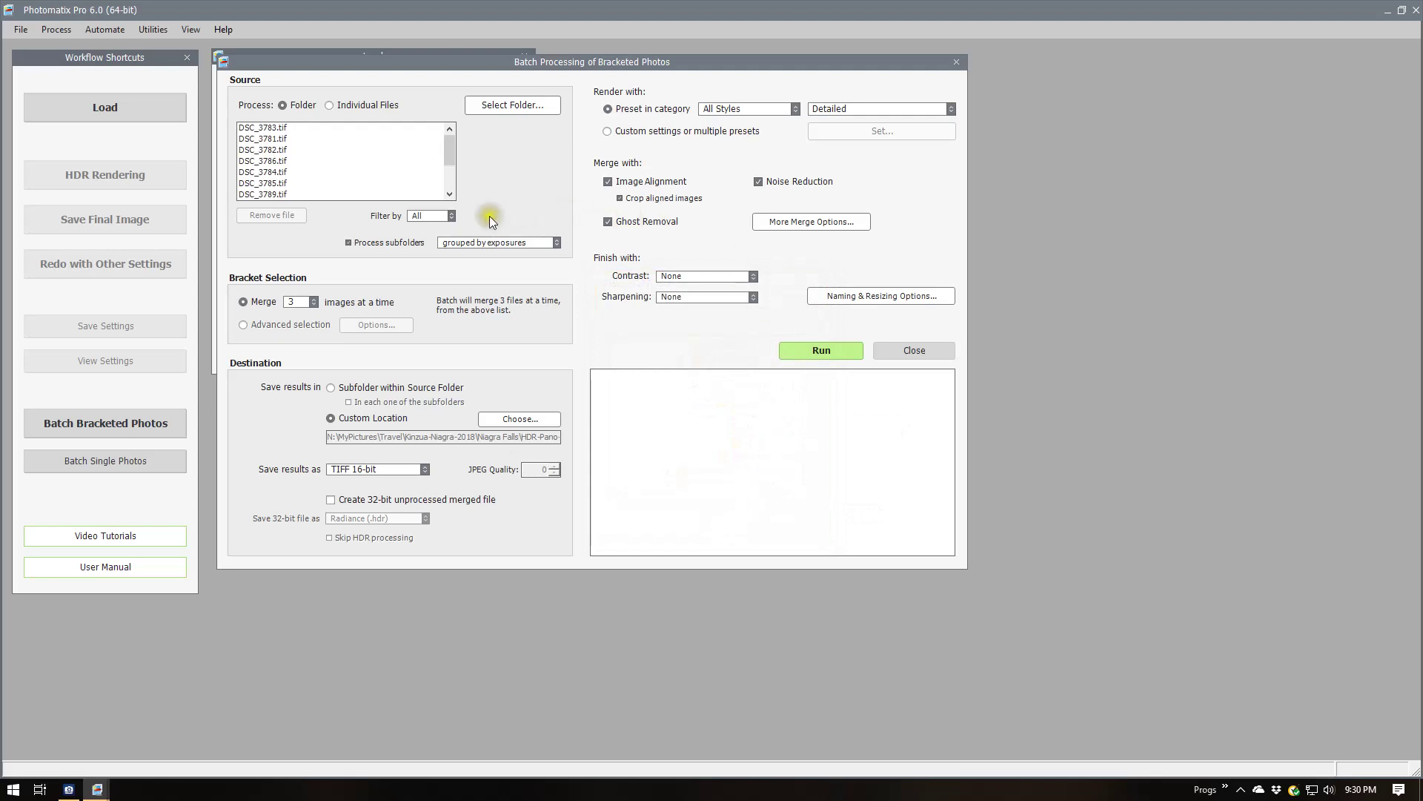
pyautogui.click(425, 215)
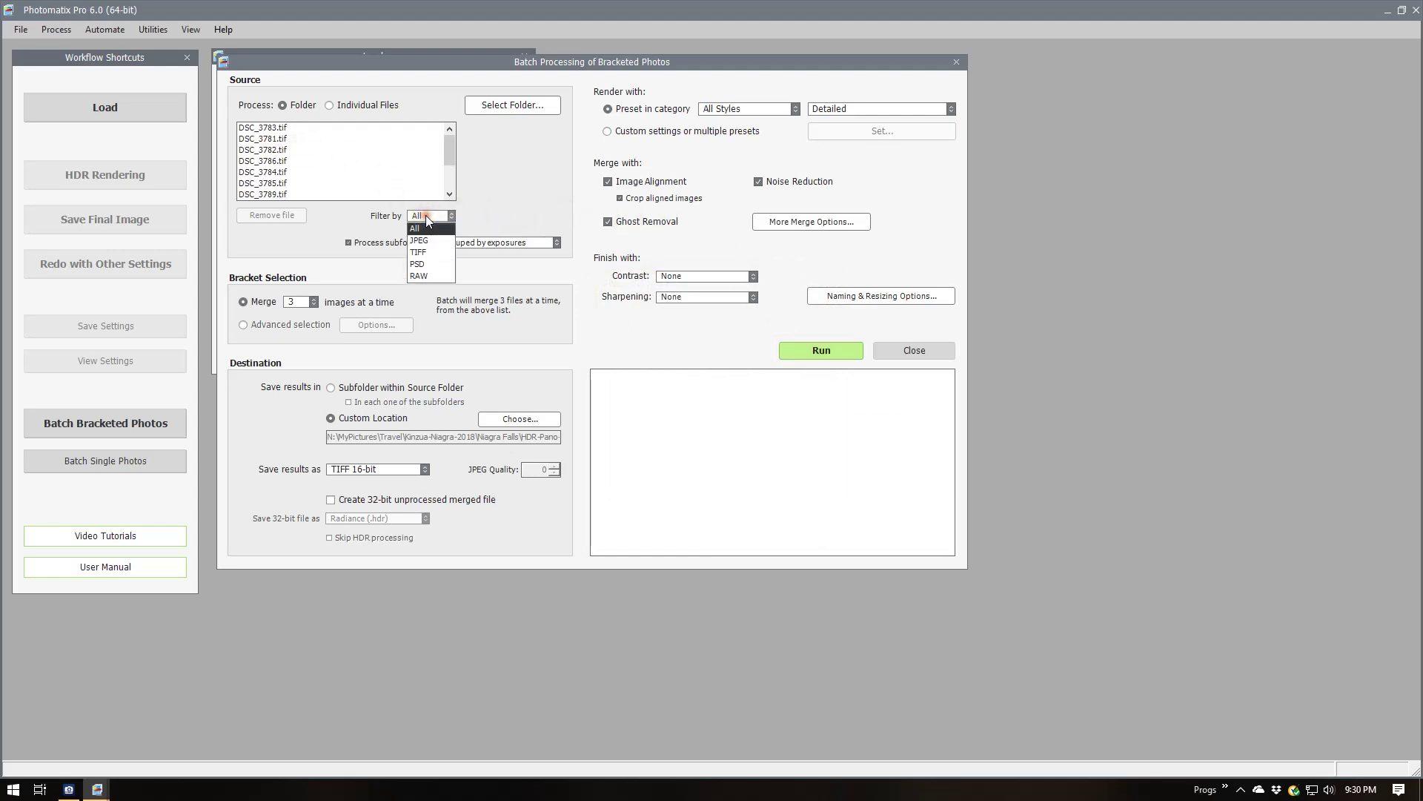
pyautogui.click(429, 252)
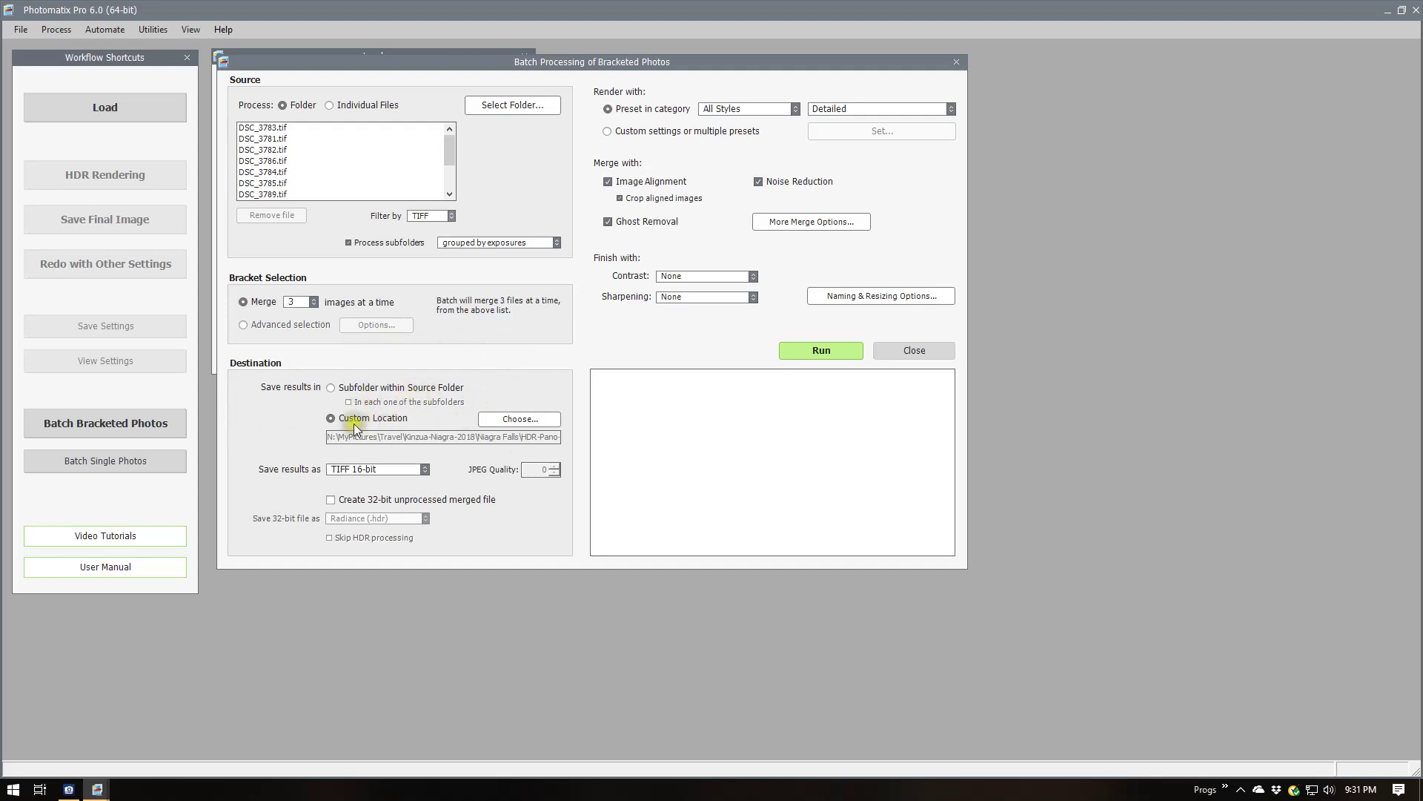
# Set the batch's custom destination to the HDR-Pano-1-output folder under Niagra Falls.
pyautogui.click(519, 420)
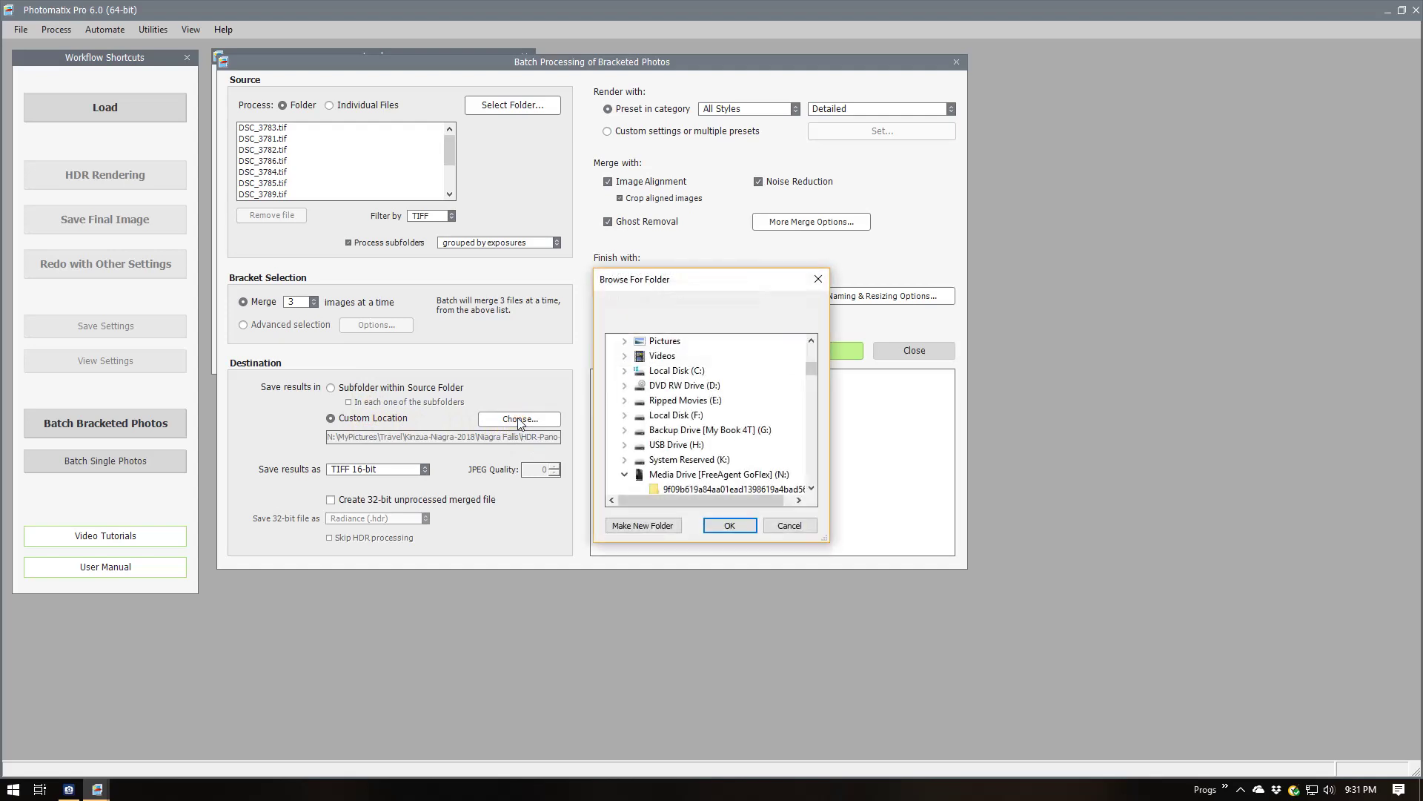
pyautogui.moveTo(812, 367); pyautogui.dragTo(818, 447)
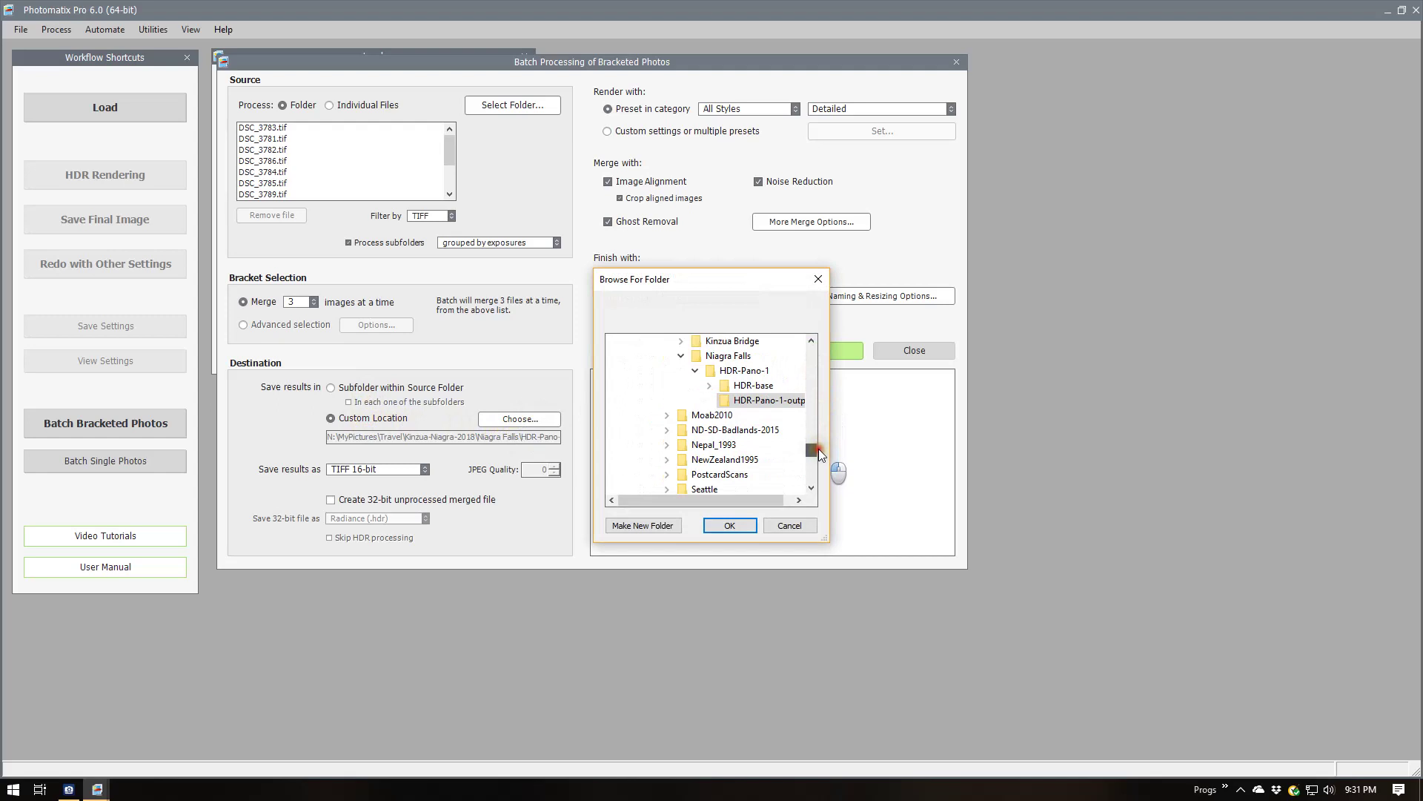
pyautogui.click(767, 401)
pyautogui.moveTo(705, 506); pyautogui.dragTo(734, 498)
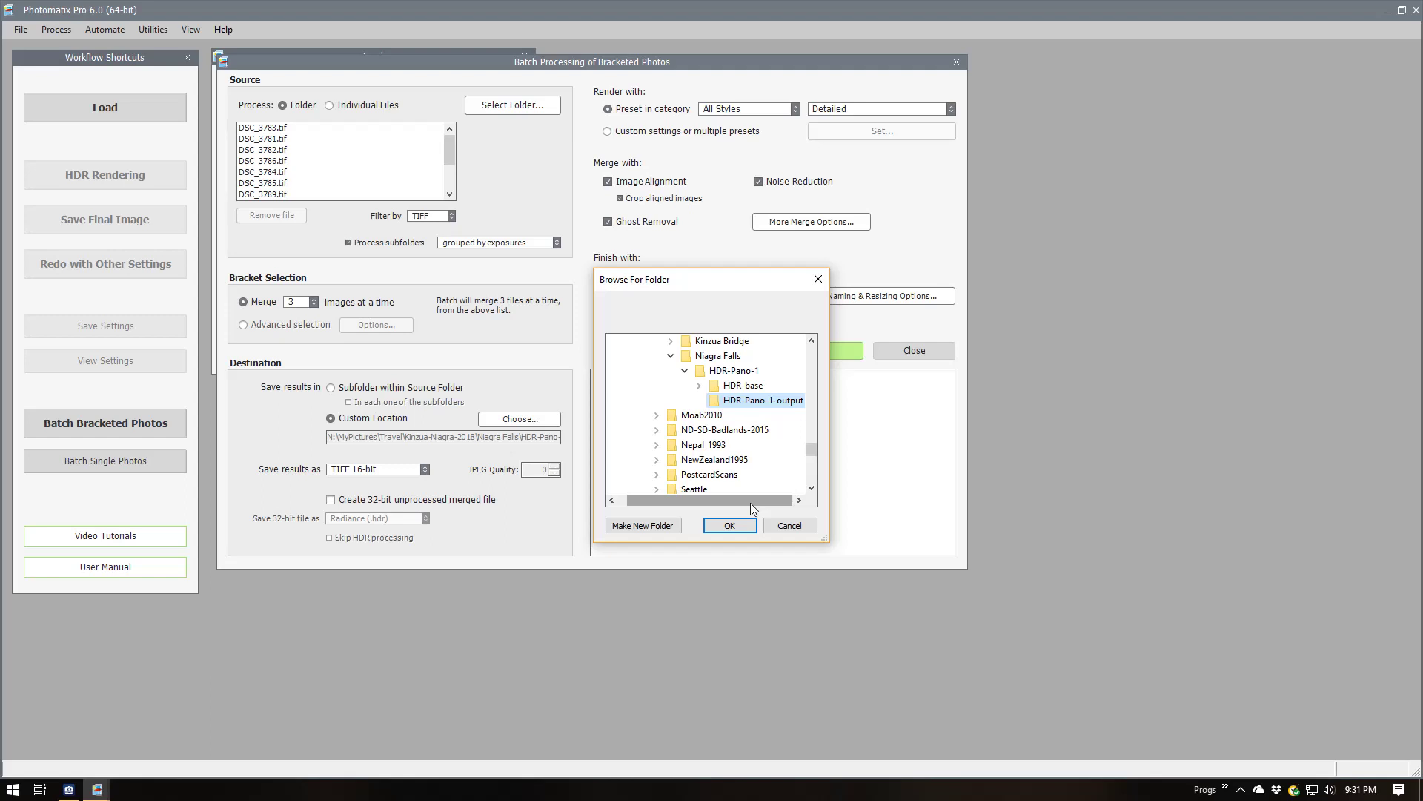
pyautogui.click(734, 524)
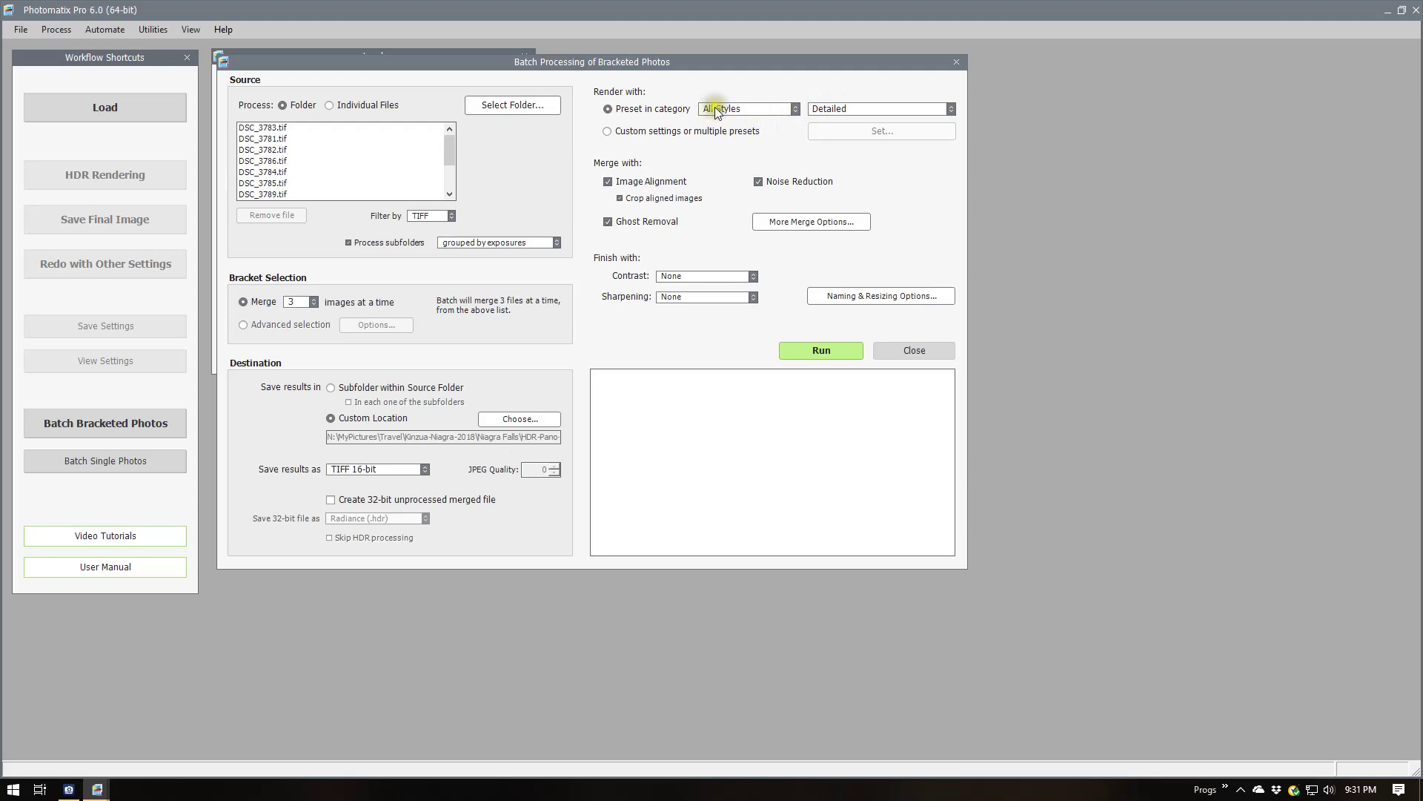
# Choose the JL-Niagra-1 rendering preset and run the batch merge.
pyautogui.click(848, 109)
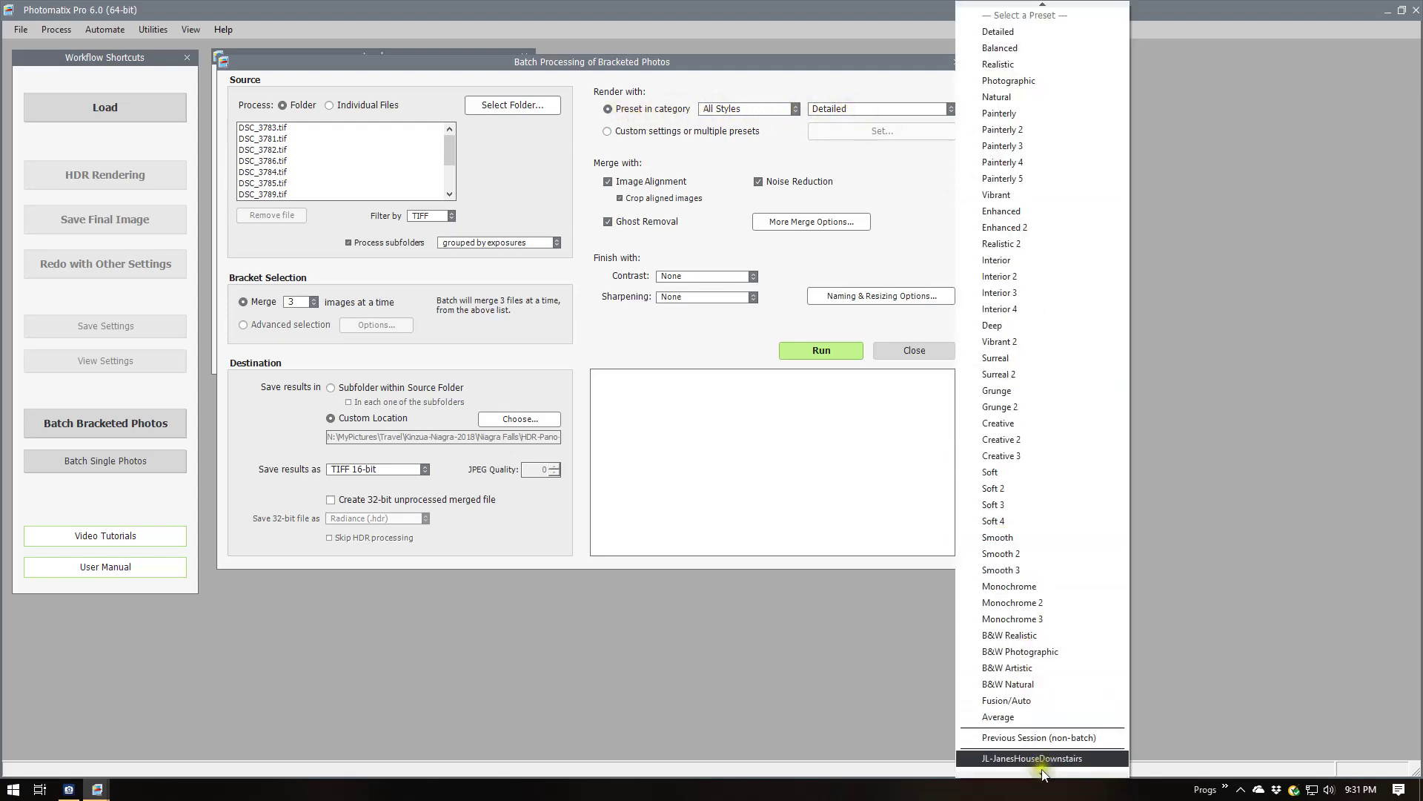
pyautogui.click(1042, 775)
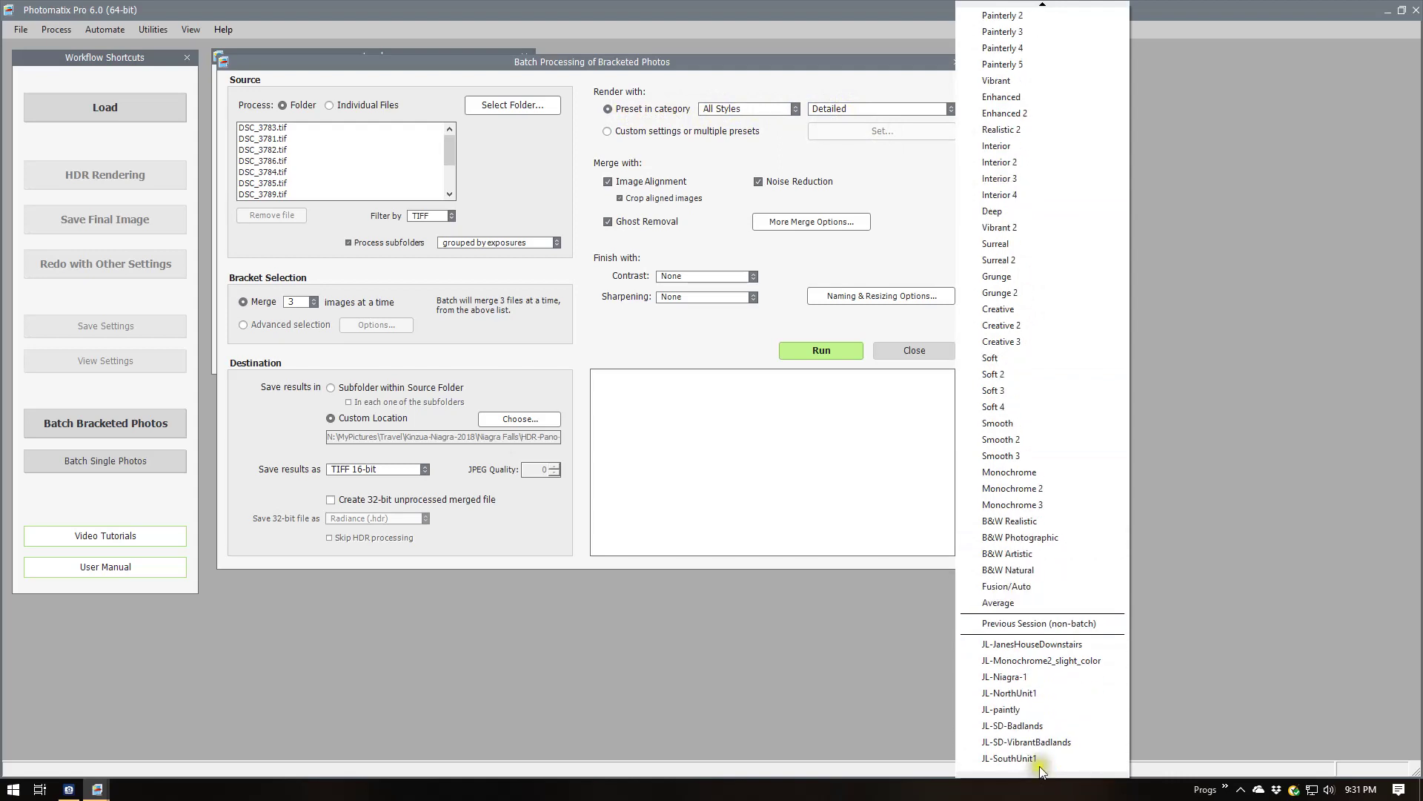
pyautogui.click(1016, 676)
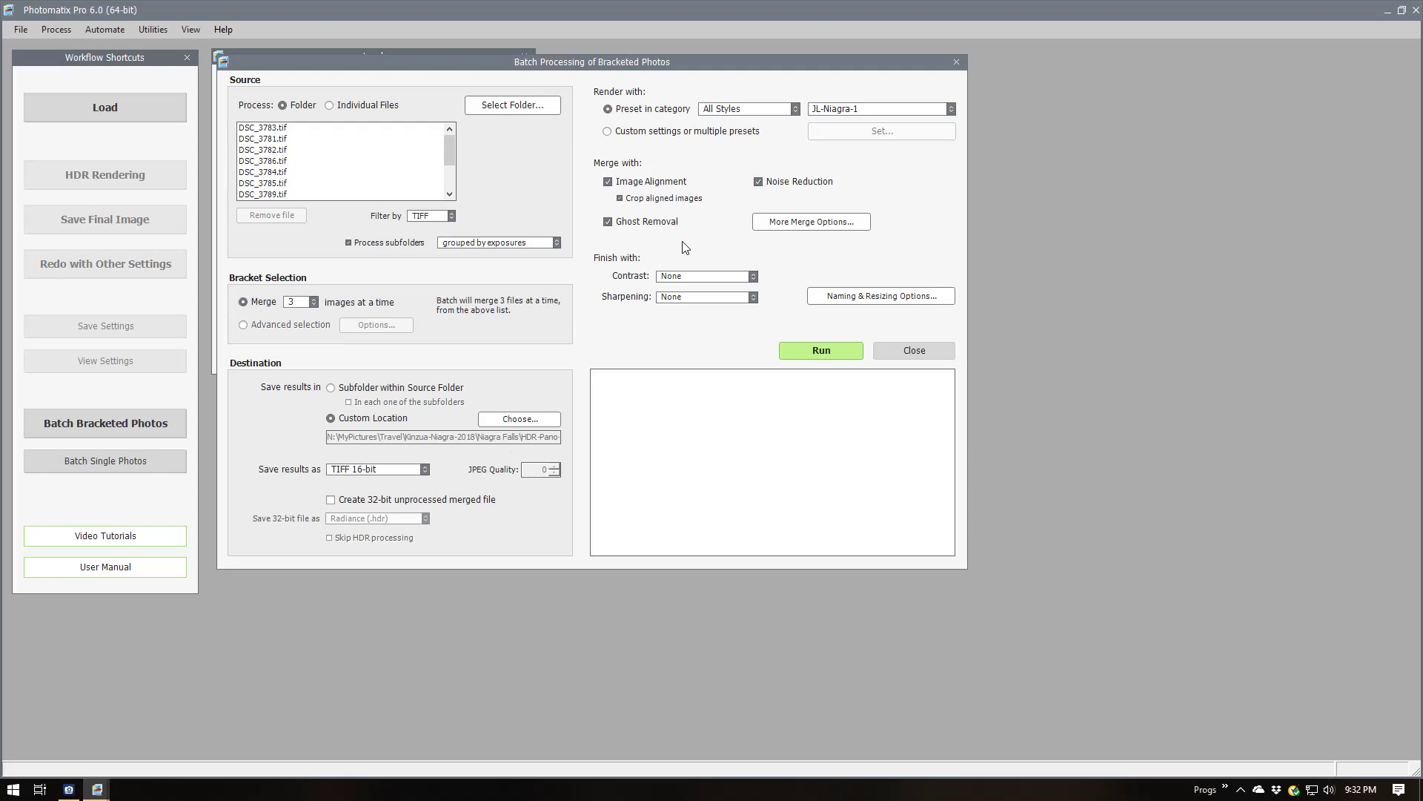
pyautogui.click(627, 231)
pyautogui.click(687, 221)
pyautogui.click(594, 439)
pyautogui.click(823, 350)
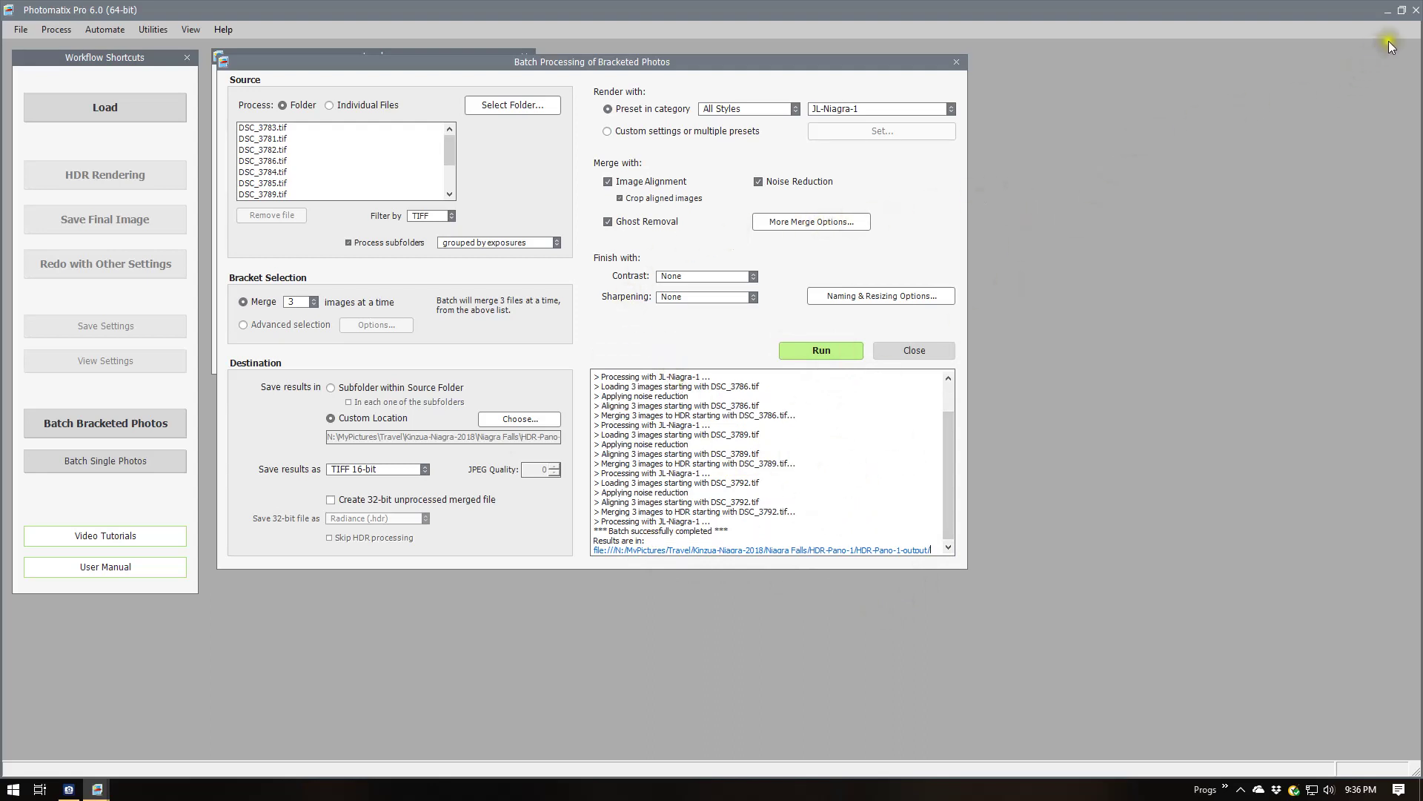
# Close Photomatix and send all four merged TIFFs from the HDR-Pano-1-output folder in ACDSee to Autopano Pro (3.6).
pyautogui.click(1415, 9)
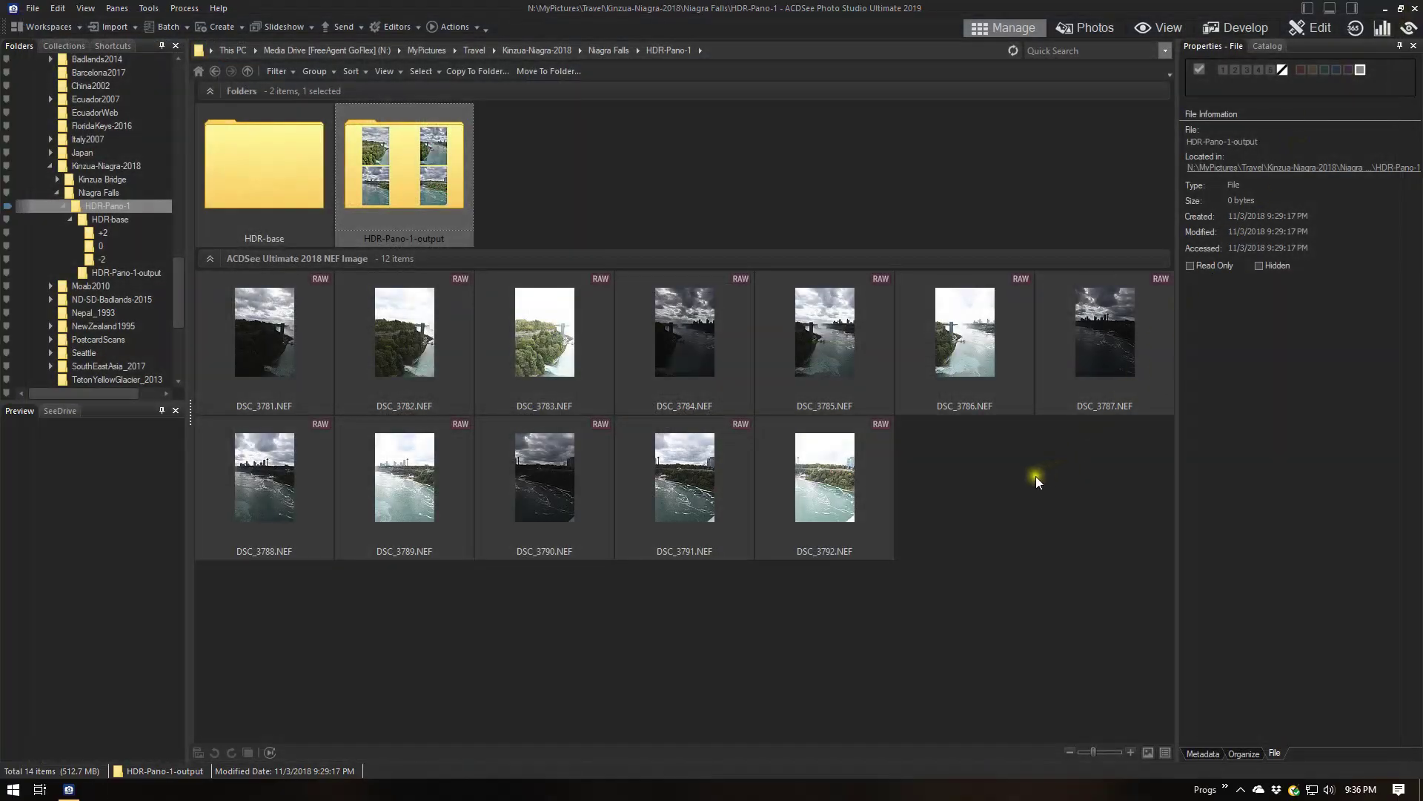
pyautogui.doubleClick(393, 185)
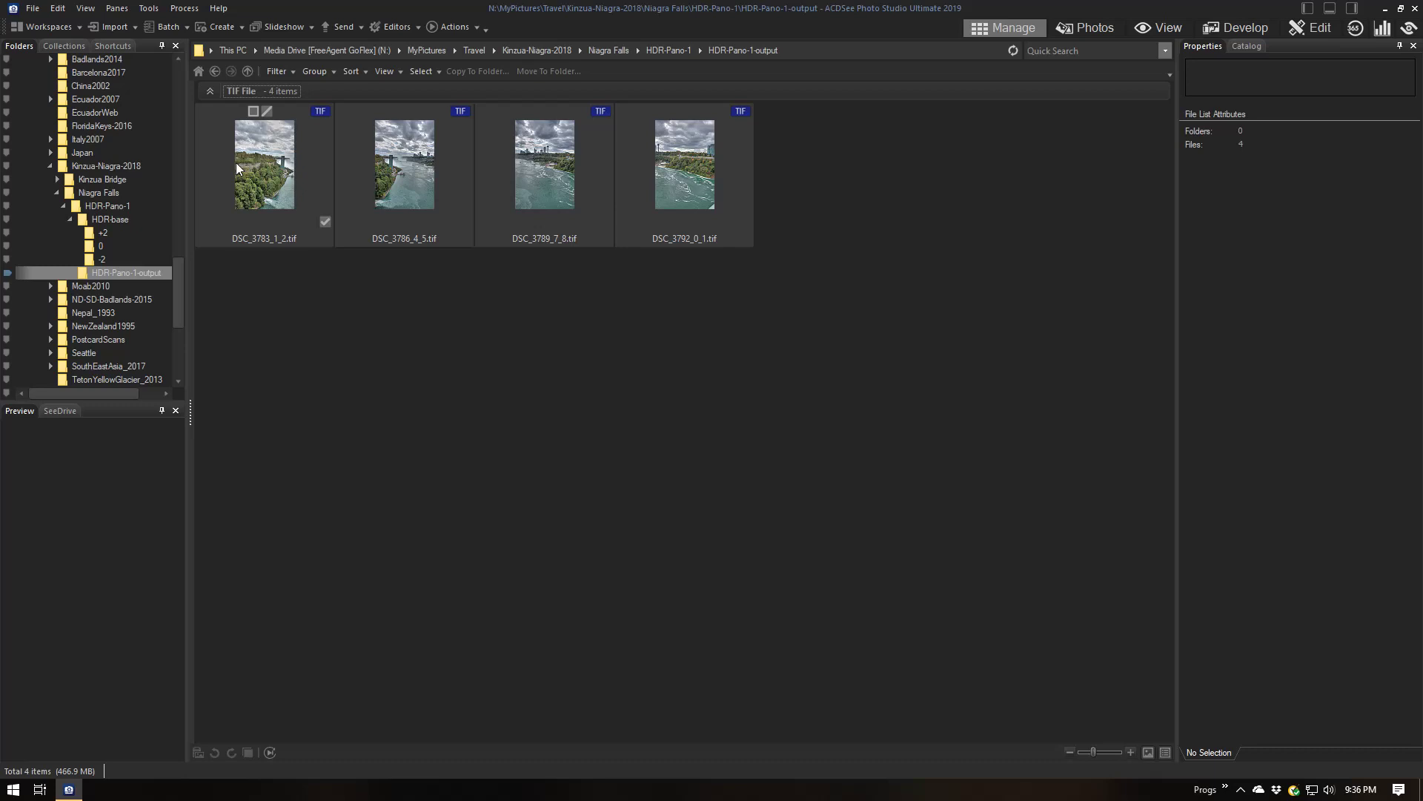
pyautogui.click(321, 161)
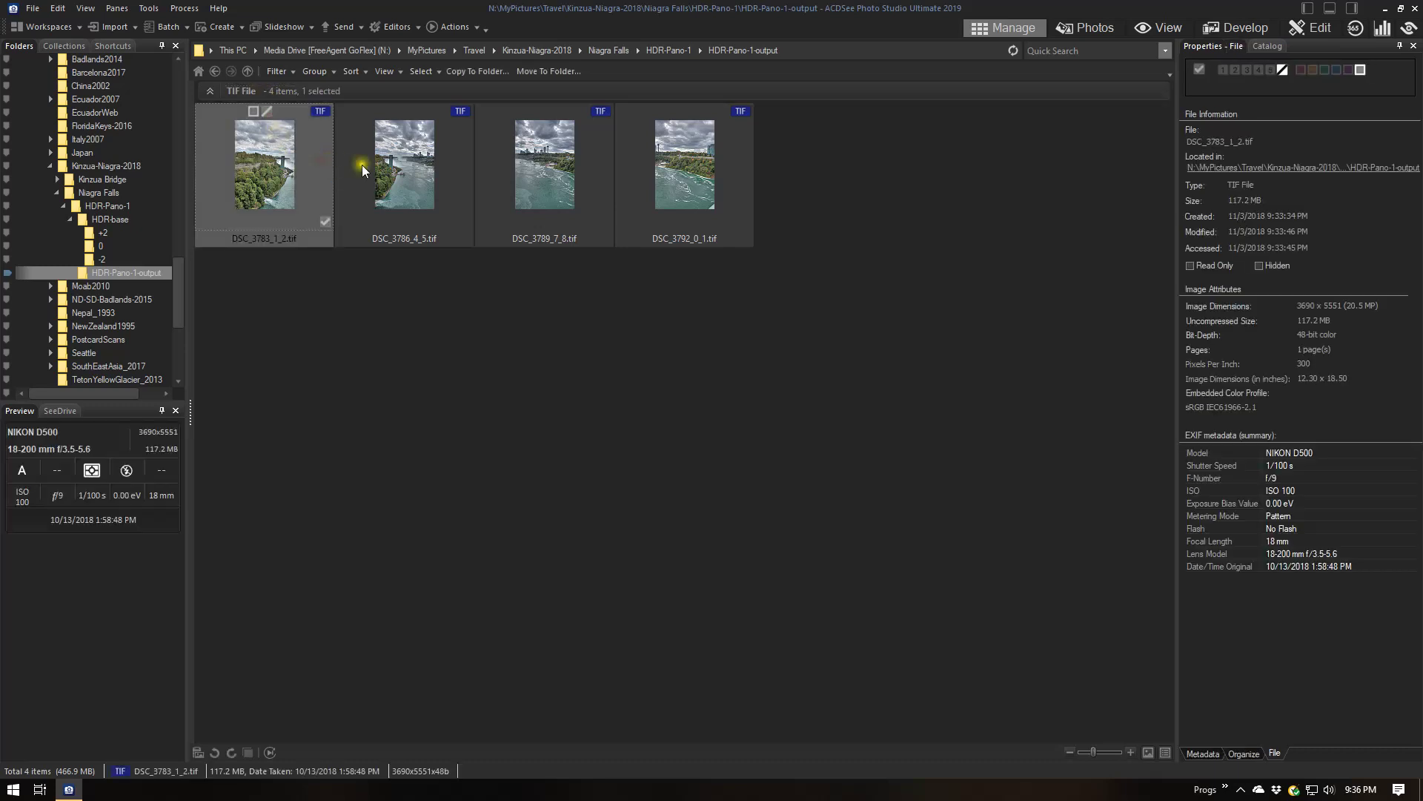
pyautogui.keyDown('shift'); pyautogui.click(732, 176); pyautogui.keyUp('shift')
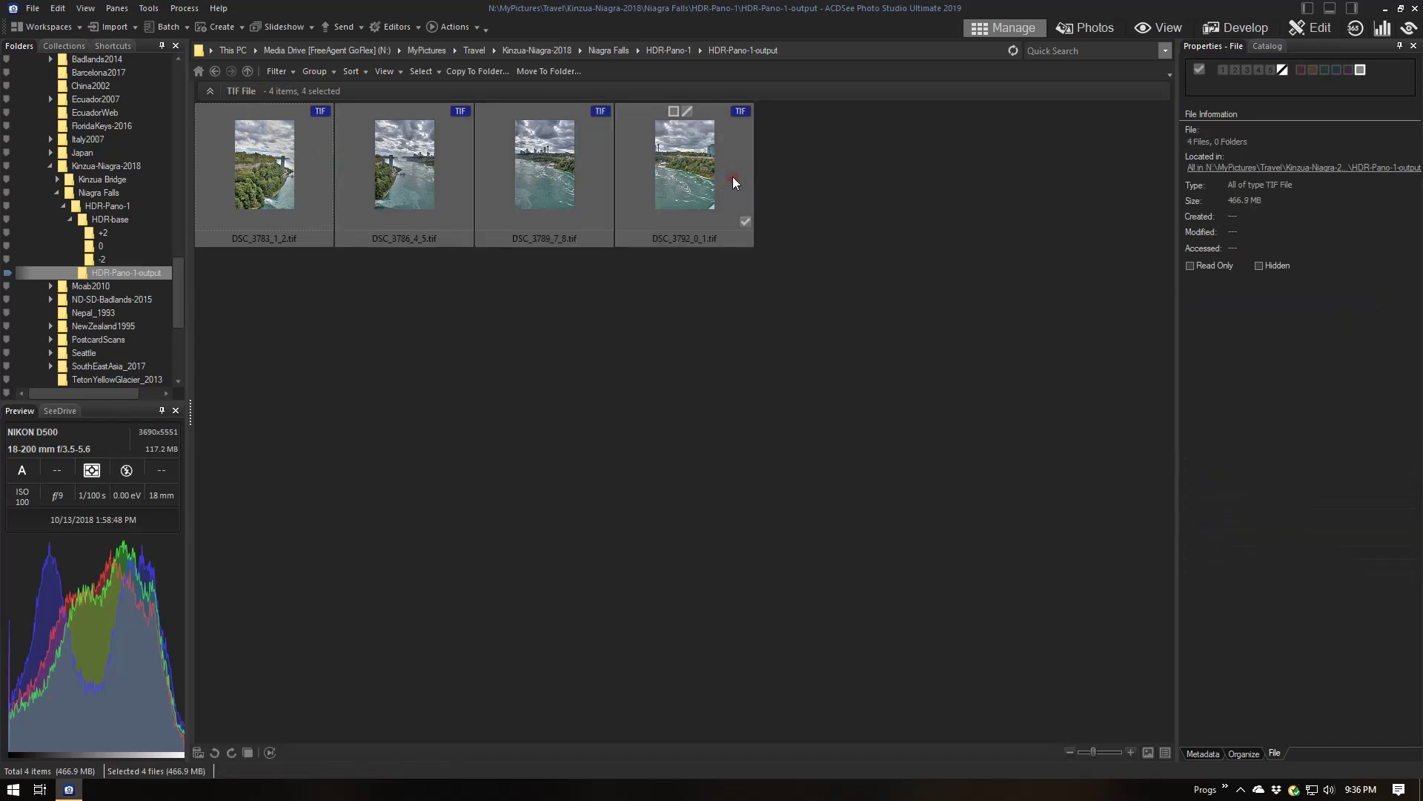
pyautogui.click(392, 28)
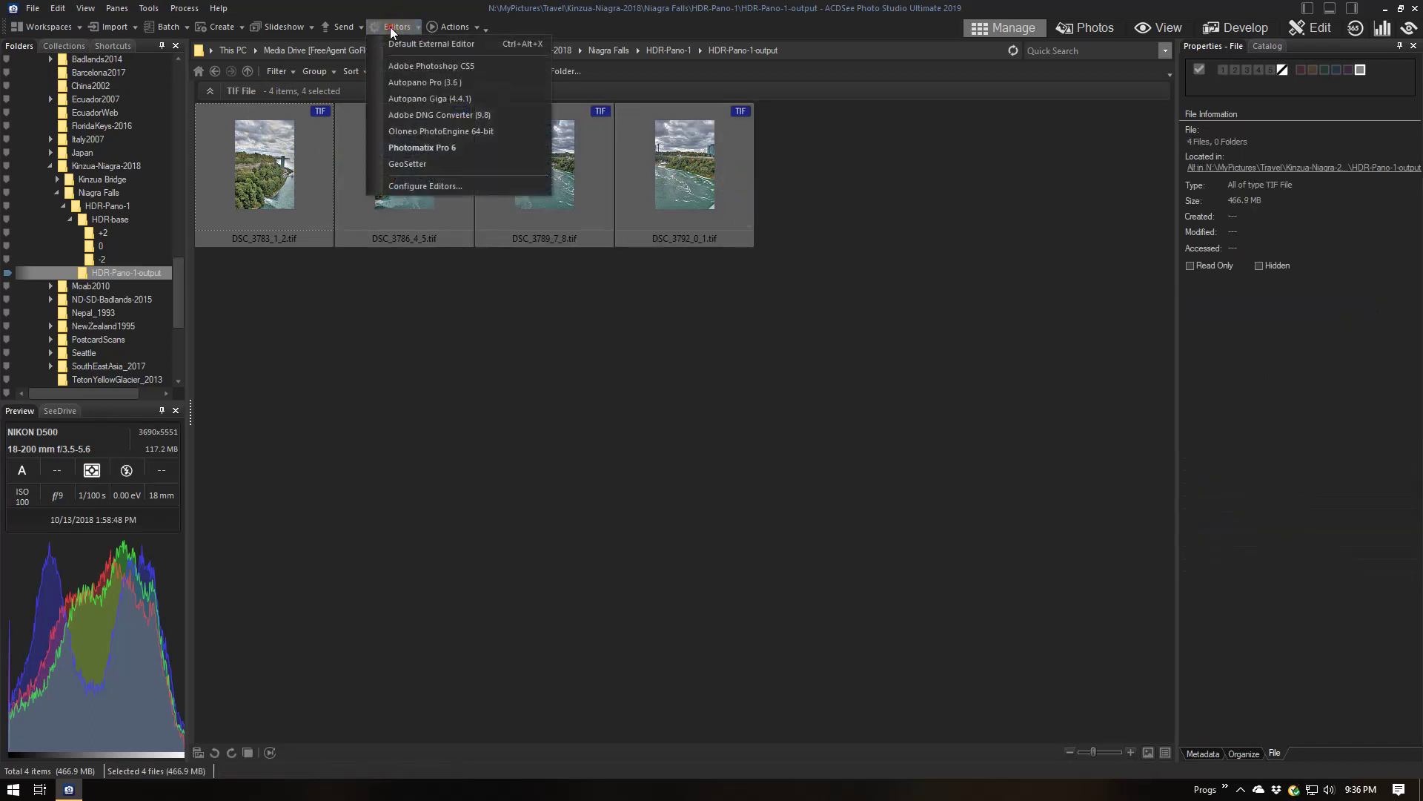
pyautogui.click(457, 82)
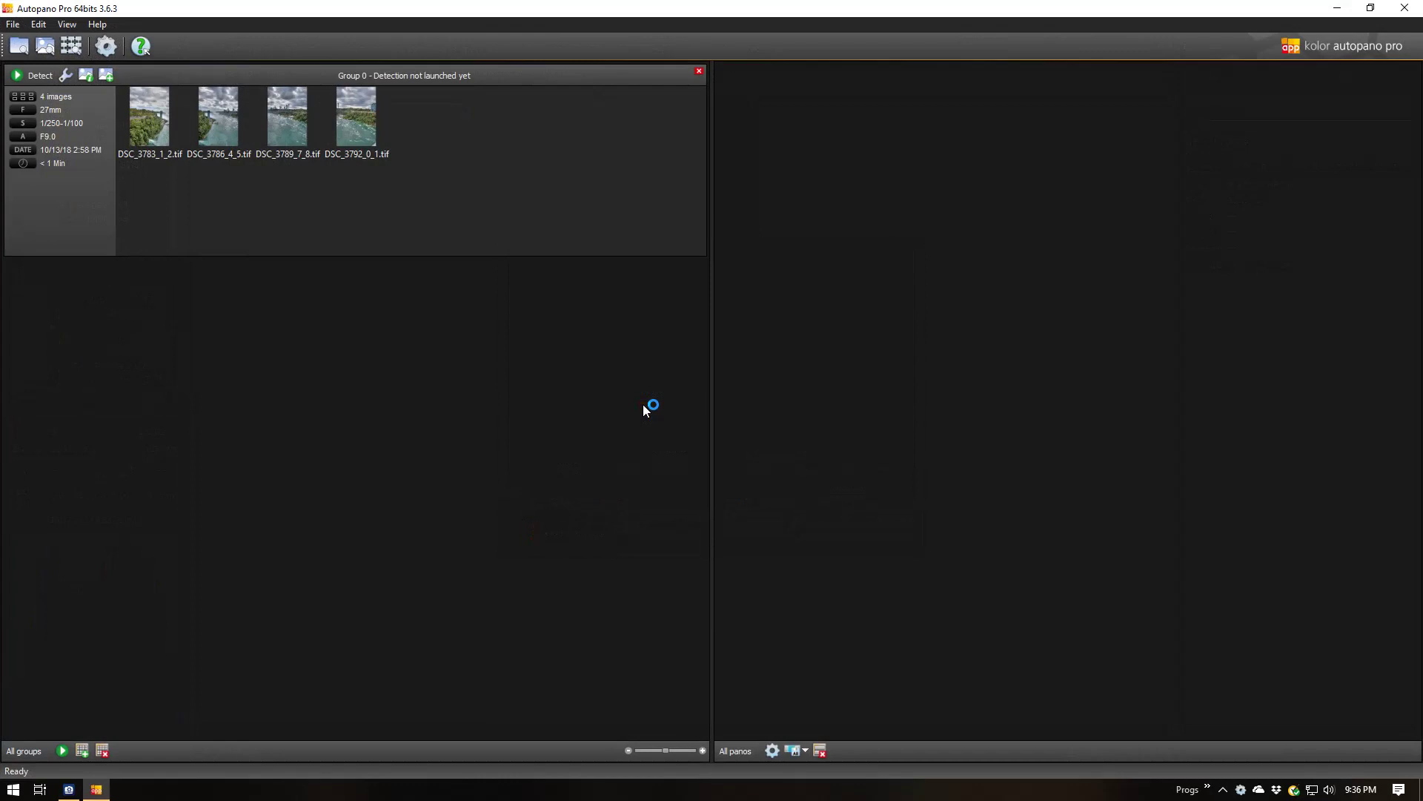
# Detect the panorama from the four images in Group 0 and open it for editing.
pyautogui.click(27, 77)
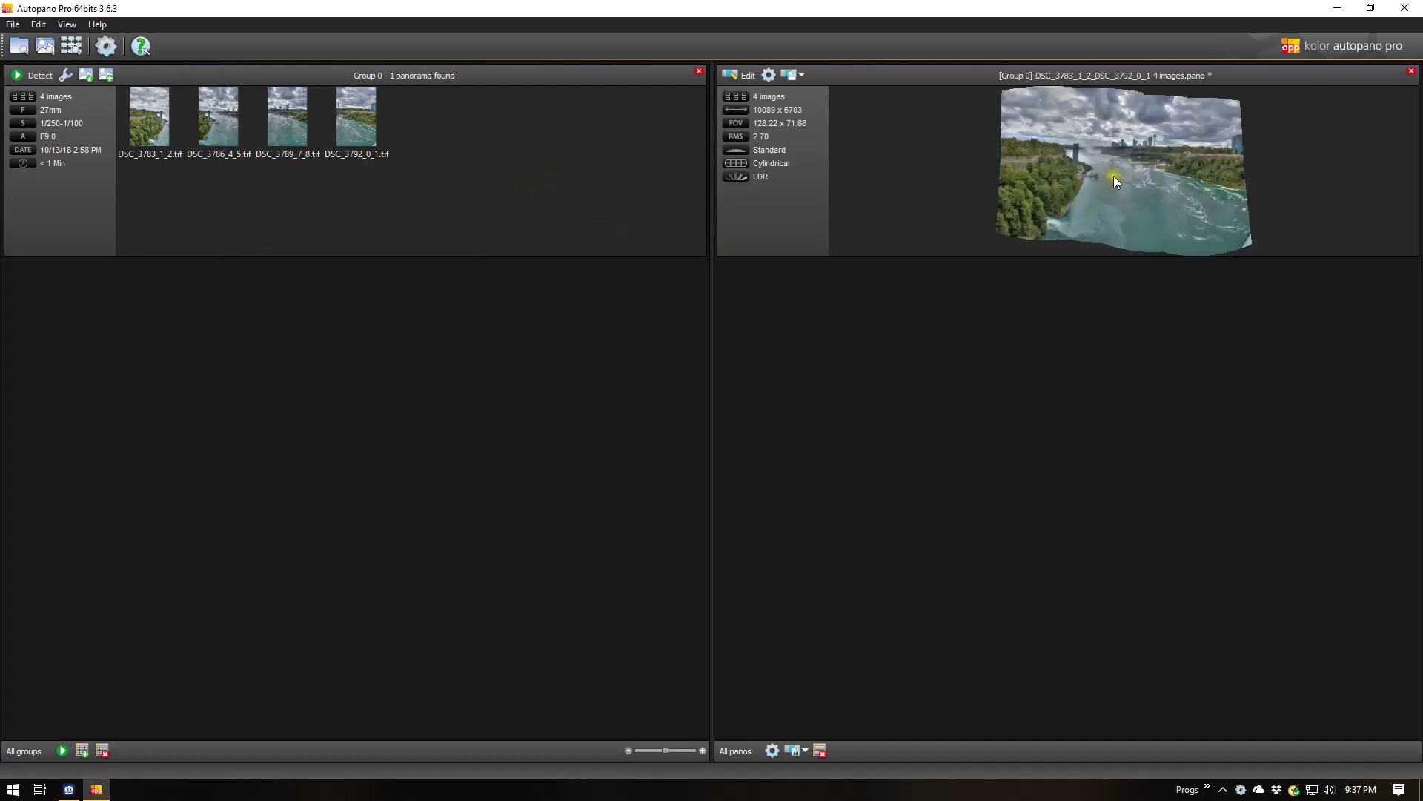
pyautogui.doubleClick(1114, 176)
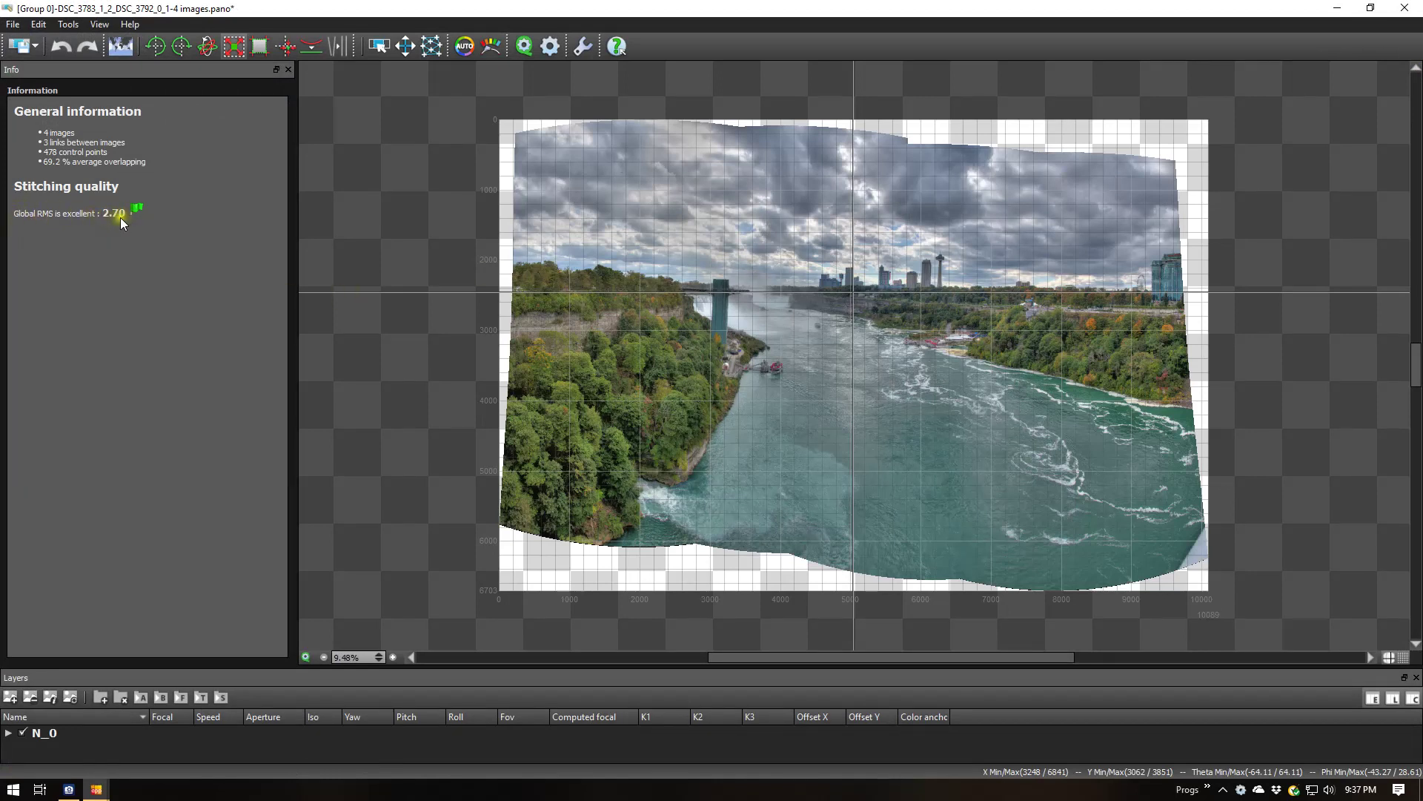
# Crop the panorama inside its ragged borders, raising the lower crop edge to a Phi minimum of -35.72.
pyautogui.click(260, 46)
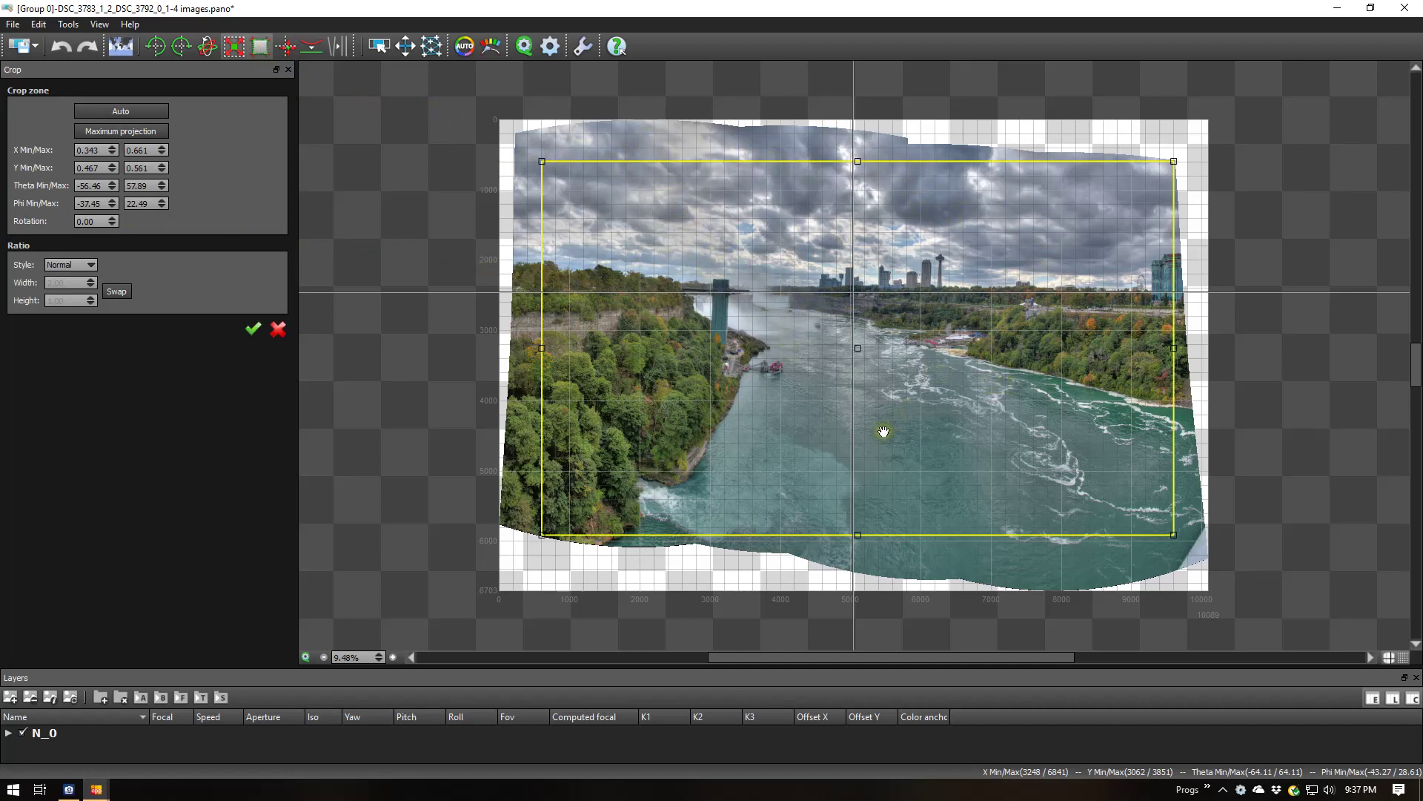
pyautogui.moveTo(857, 533); pyautogui.dragTo(875, 520)
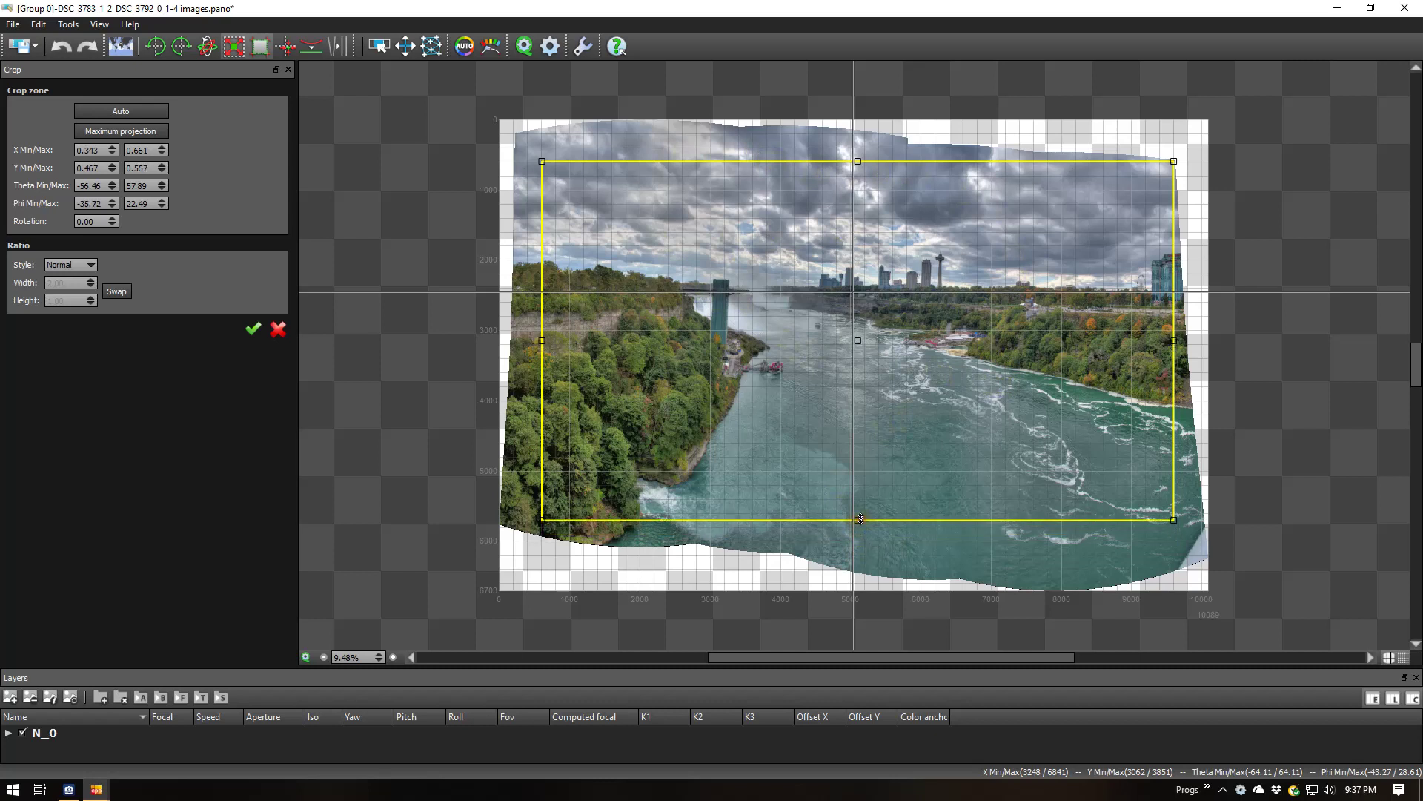
pyautogui.click(993, 404)
pyautogui.hotkey('ctrl', 'z')
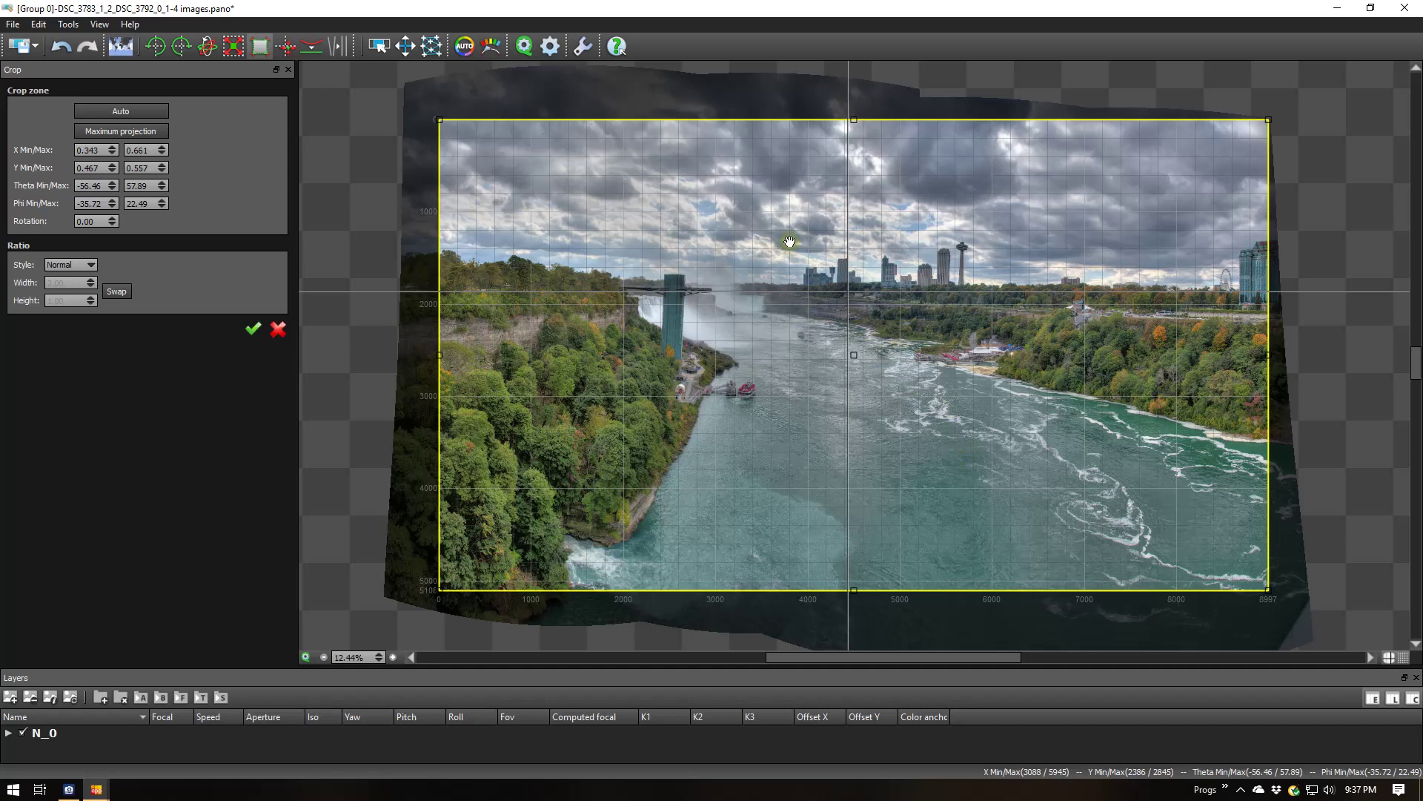
# Render the cropped panorama to the Desktop folder as a TIFF file at 200 DPI.
pyautogui.click(549, 46)
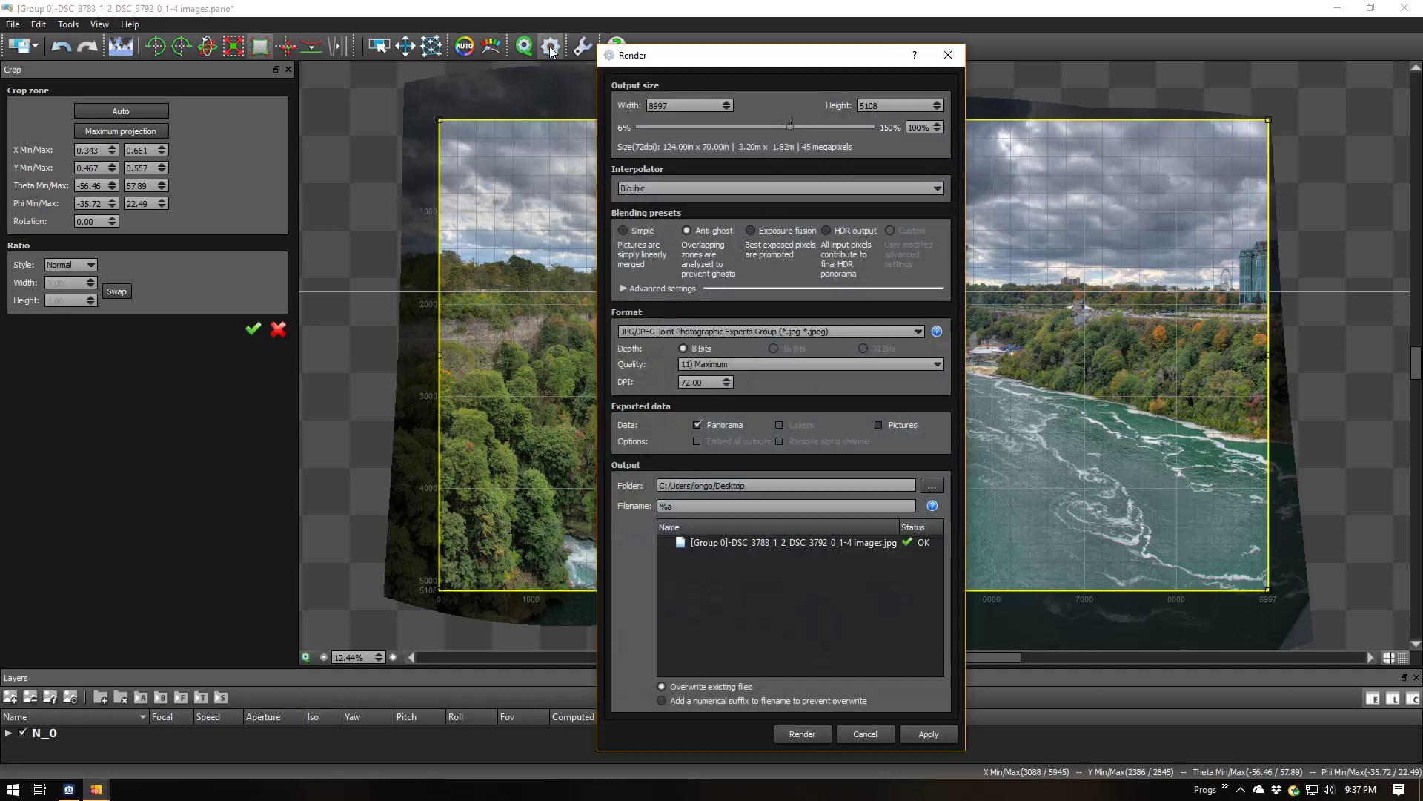
pyautogui.click(865, 331)
pyautogui.click(718, 401)
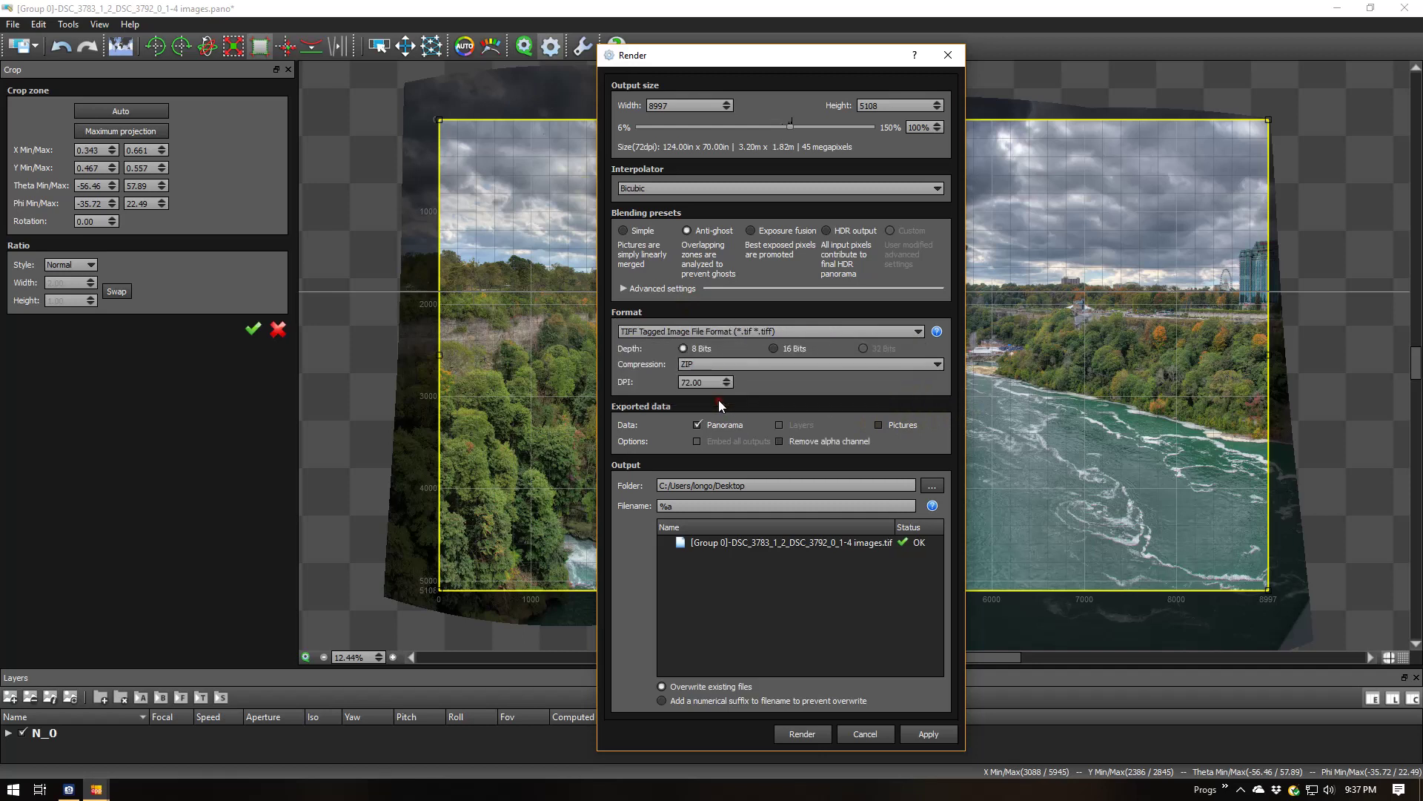
pyautogui.moveTo(718, 384); pyautogui.dragTo(626, 389)
pyautogui.write('200')
pyautogui.click(808, 732)
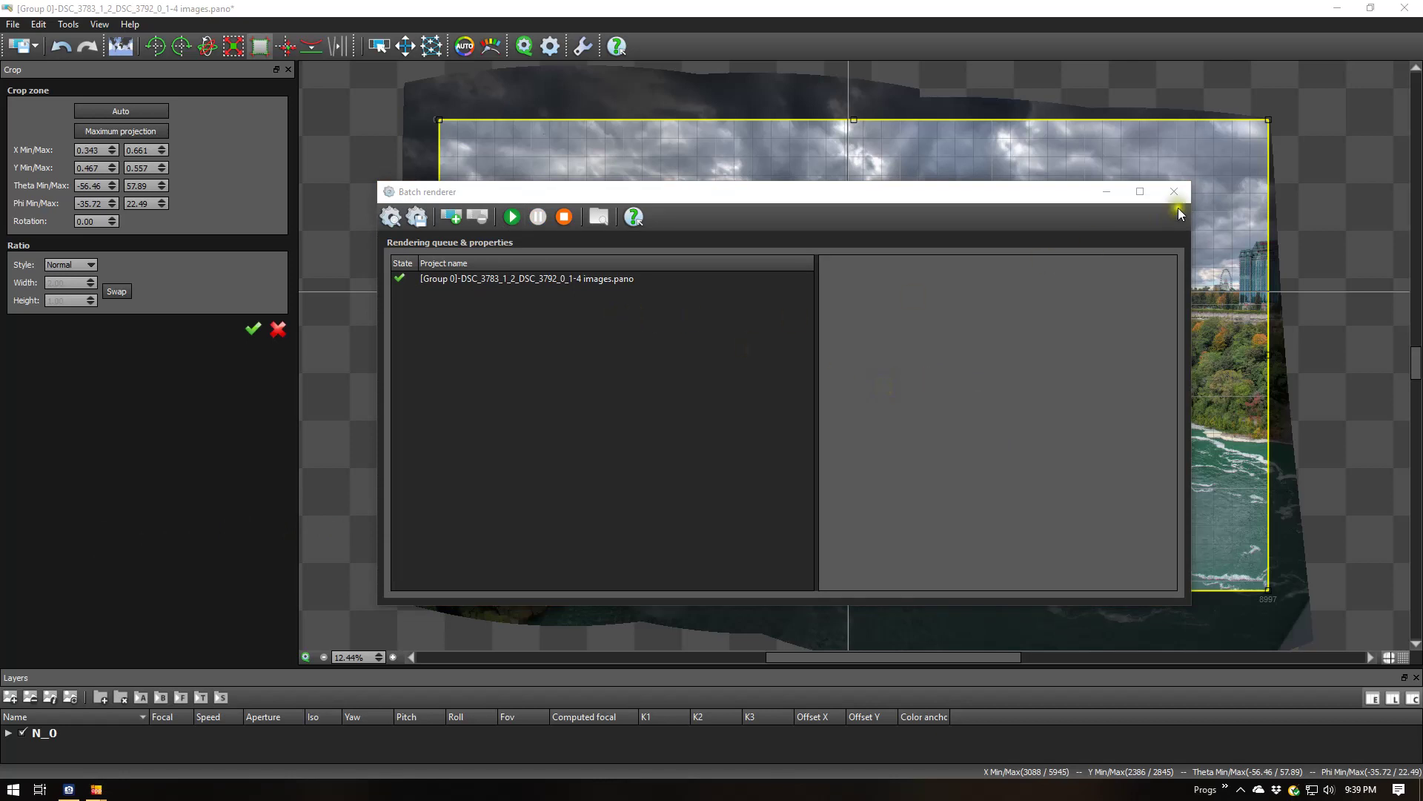
# Close the batch renderer and the panorama editor, and exit Autopano Pro without saving changes to any project.
pyautogui.click(1177, 194)
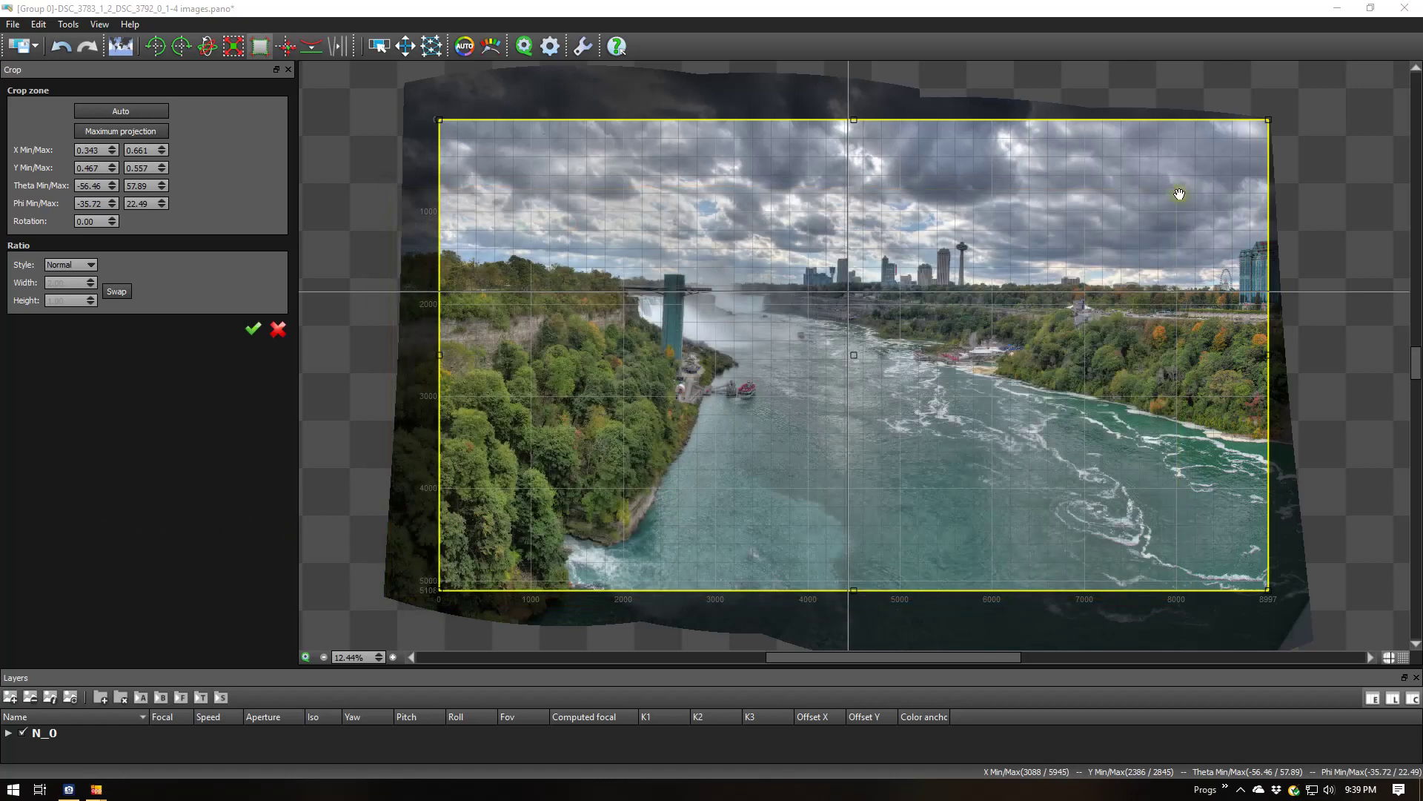
pyautogui.click(1404, 8)
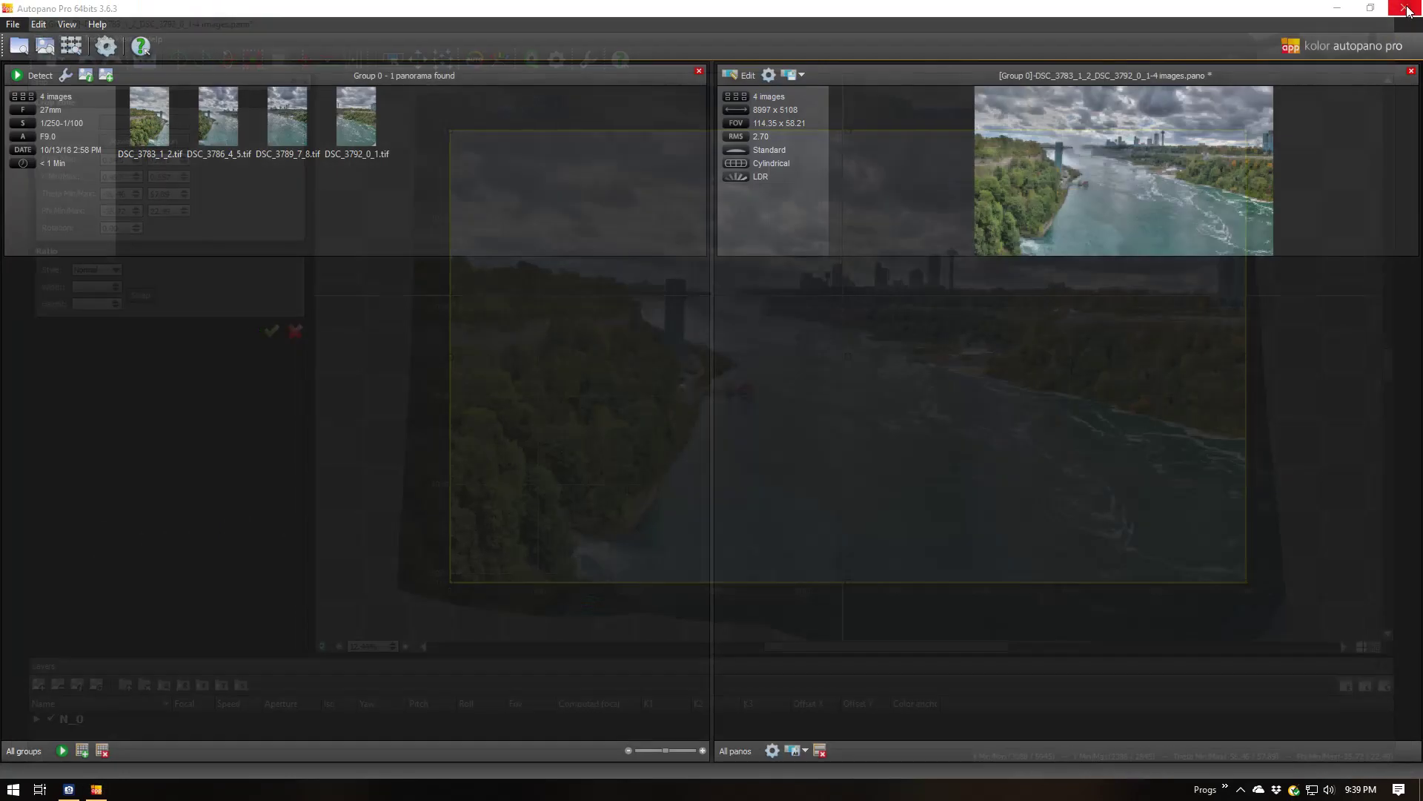
pyautogui.click(1406, 9)
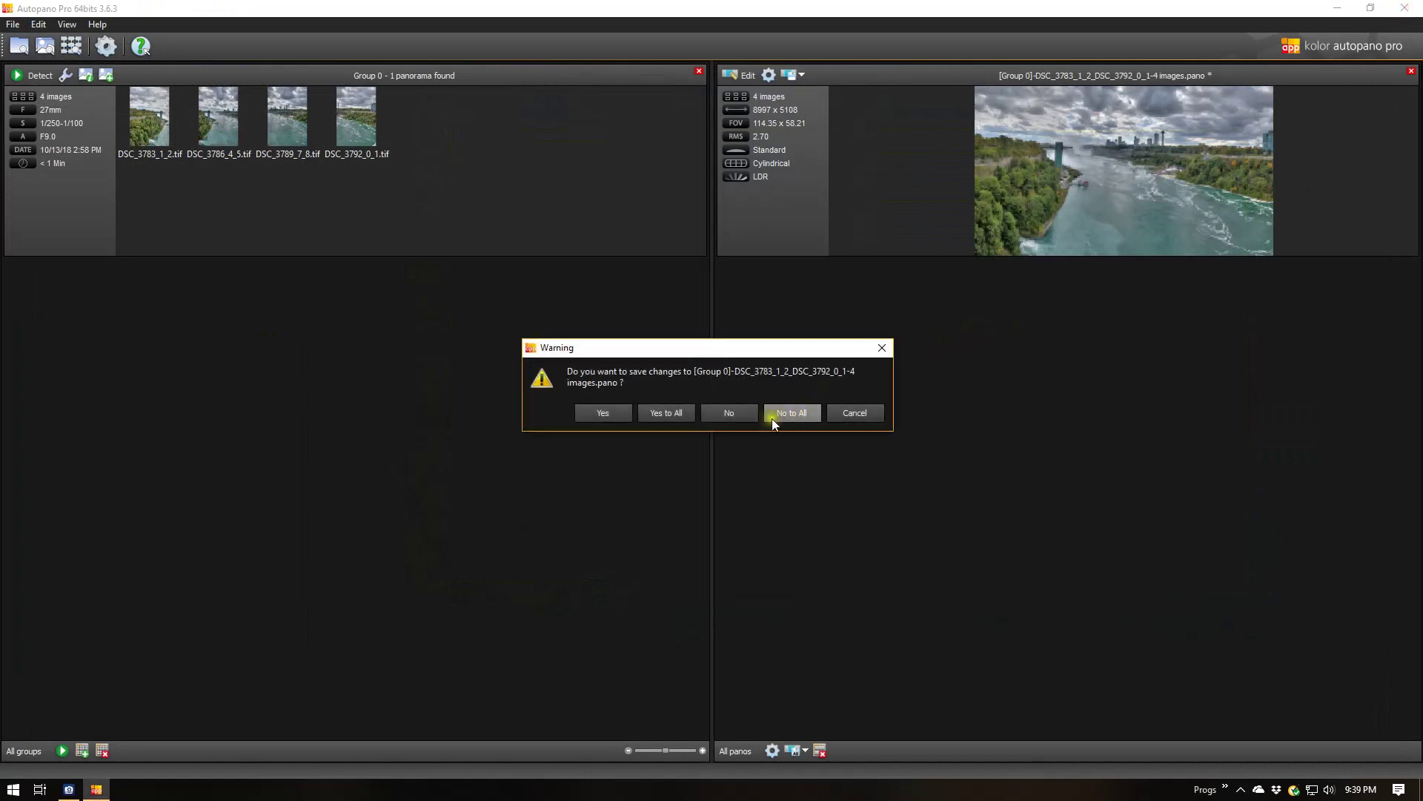
pyautogui.click(780, 417)
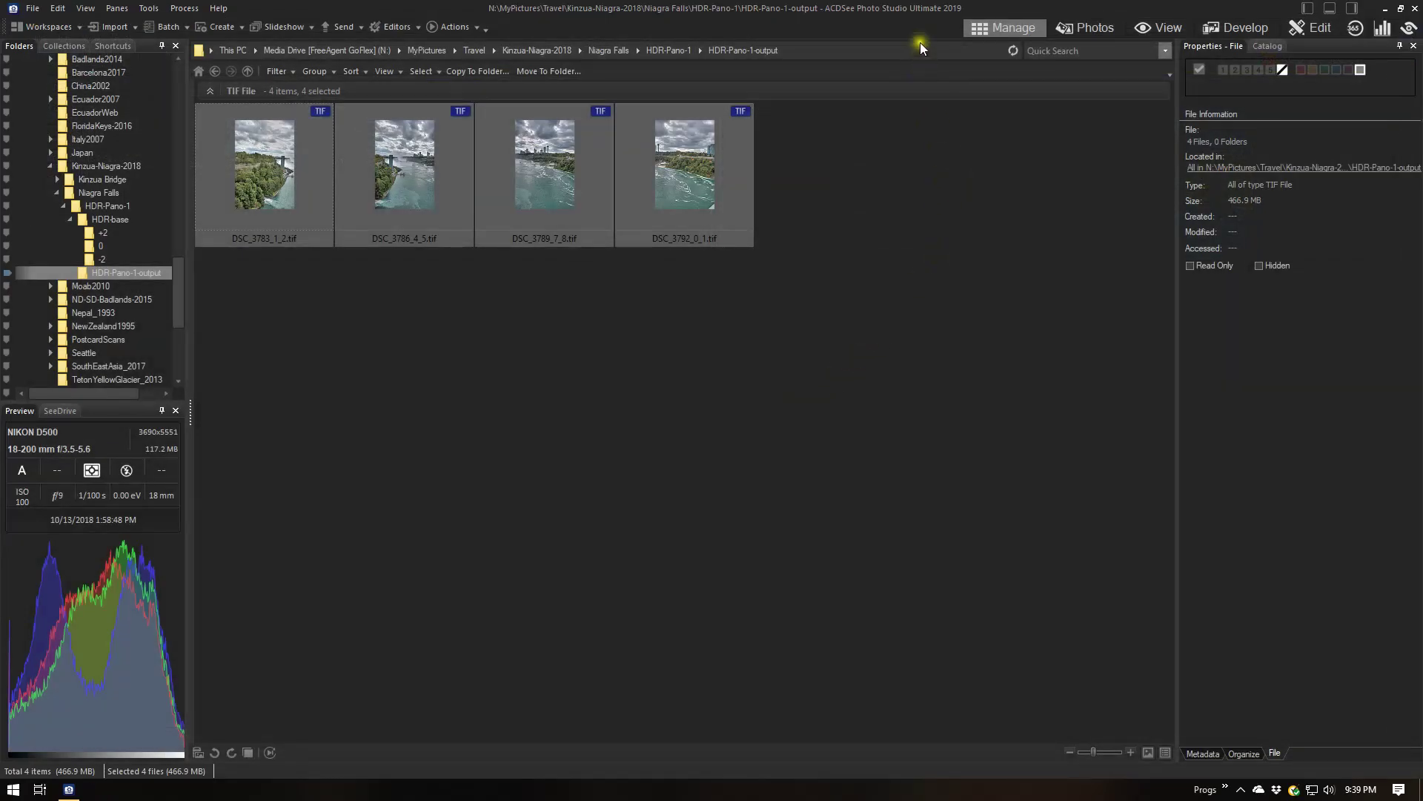
# Shrink the ACDSee window to expose the desktop and move the rendered panorama TIFF from there into the HDR-Pano-1-output folder.
pyautogui.doubleClick(912, 11)
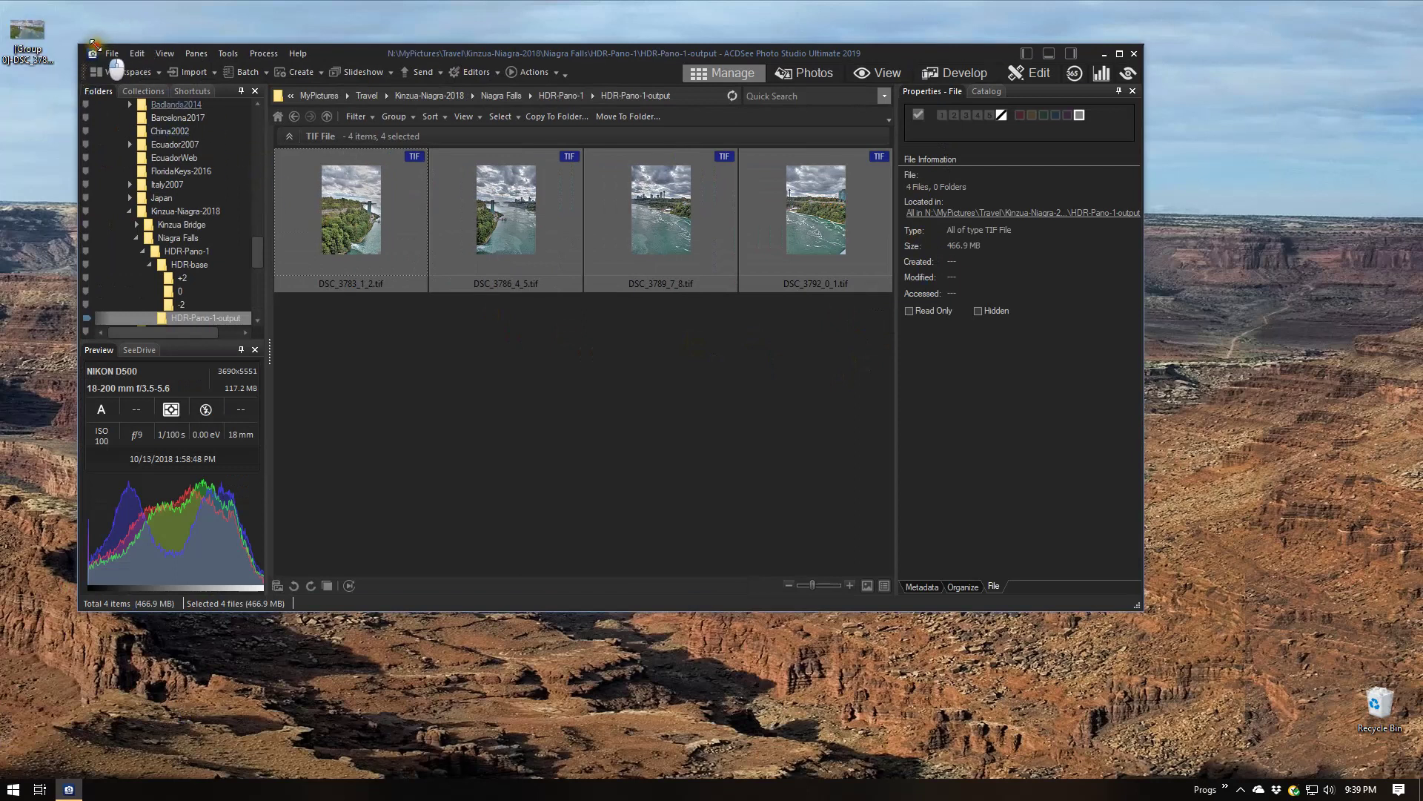
pyautogui.click(21, 38)
pyautogui.moveTo(21, 39); pyautogui.dragTo(558, 437)
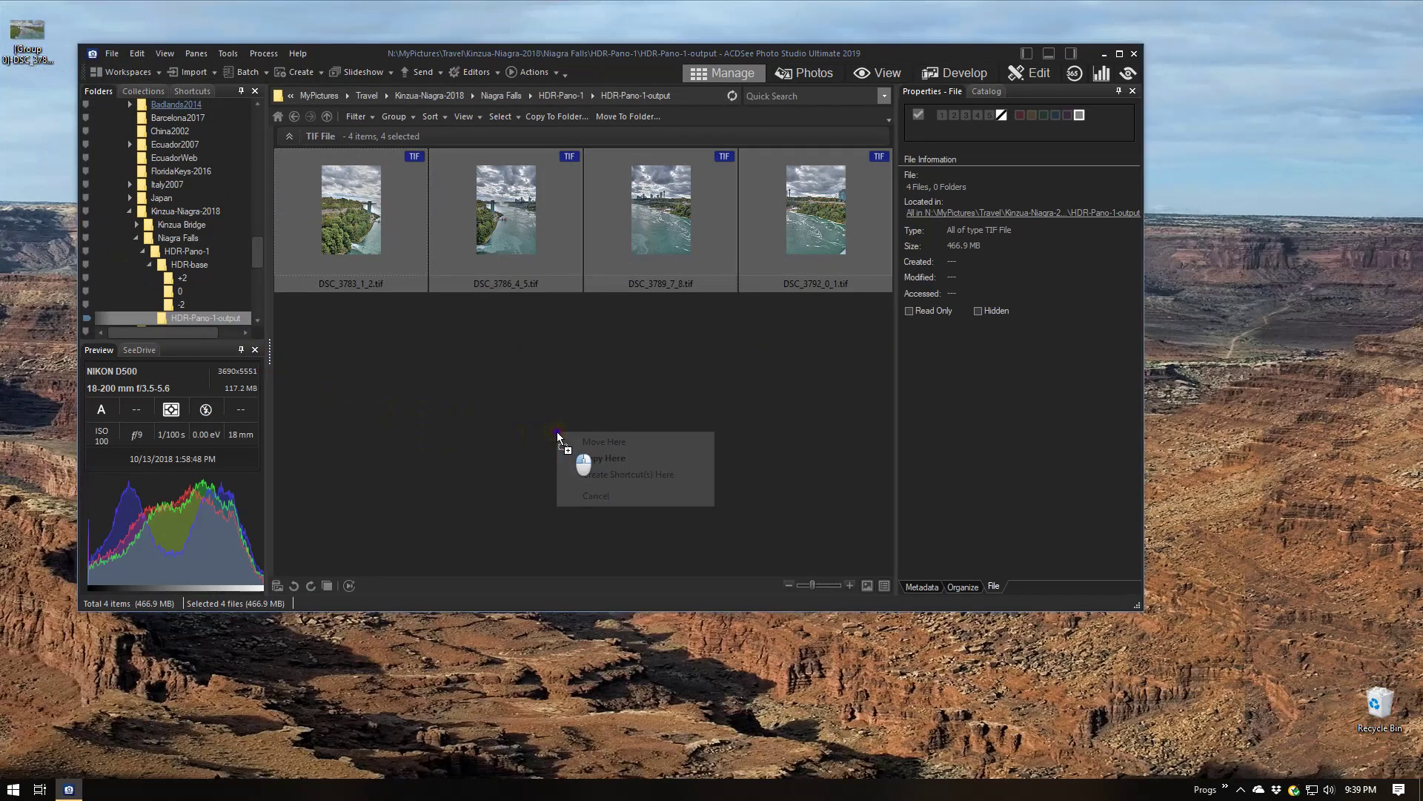
pyautogui.click(597, 442)
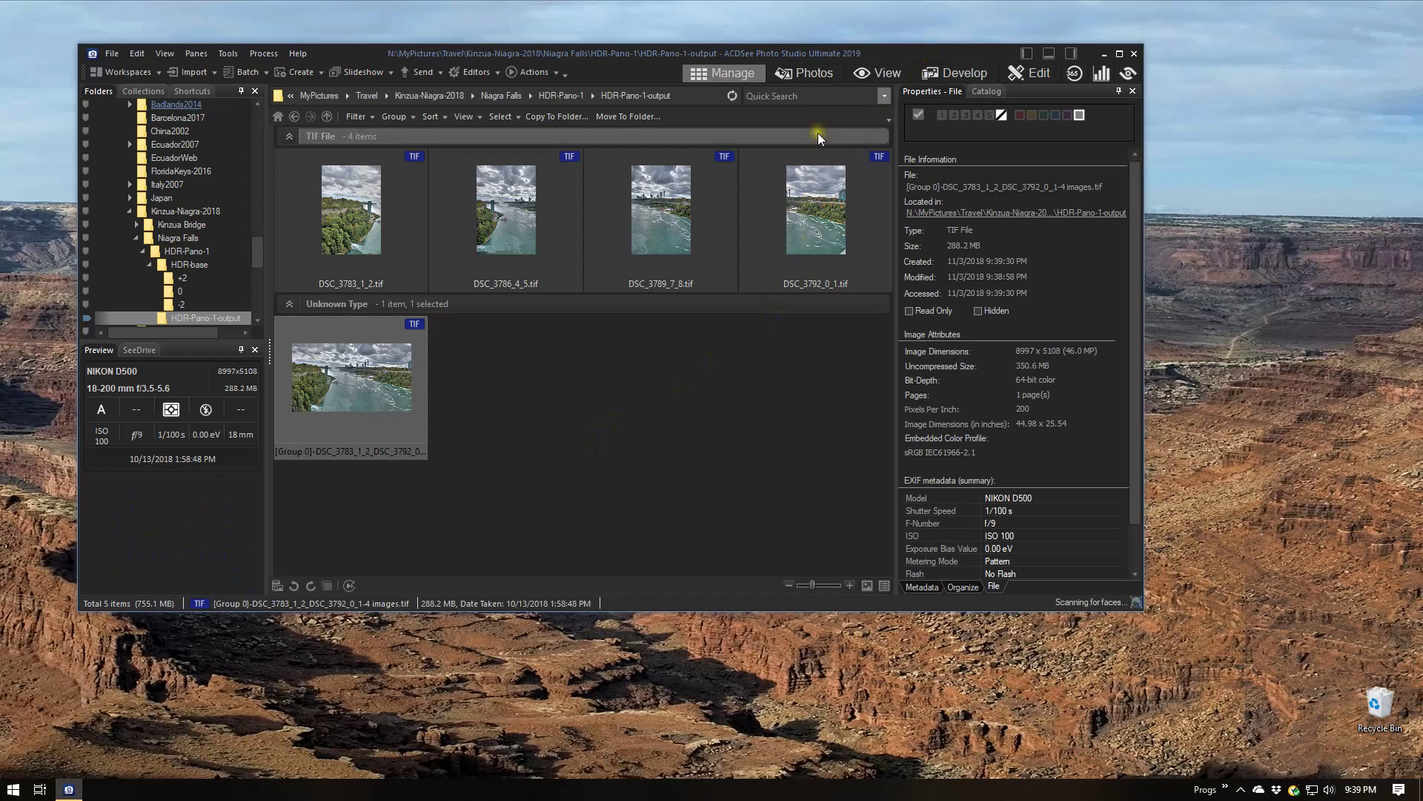
# Maximize the ACDSee window and open the stitched panorama TIFF in the image viewer.
pyautogui.click(1121, 54)
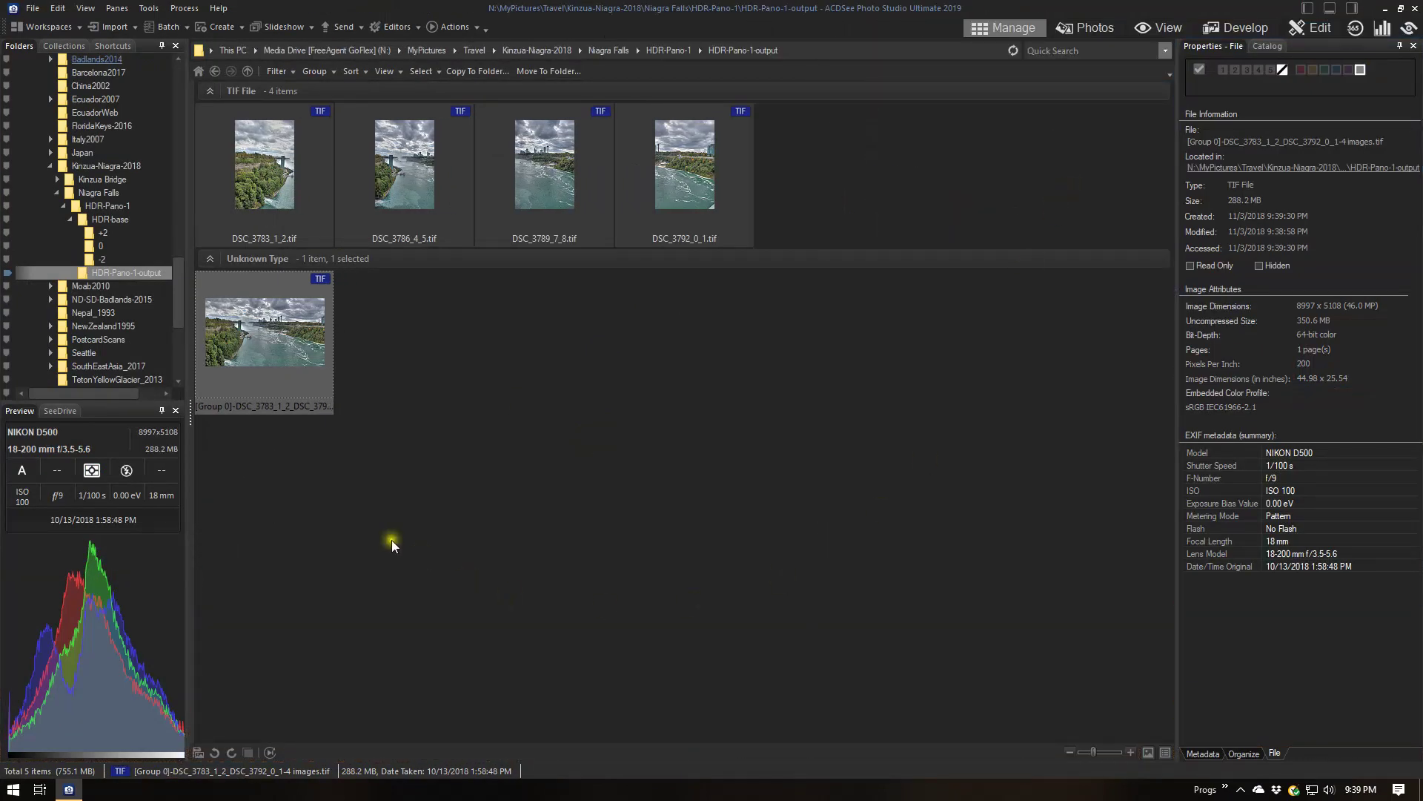
pyautogui.click(787, 525)
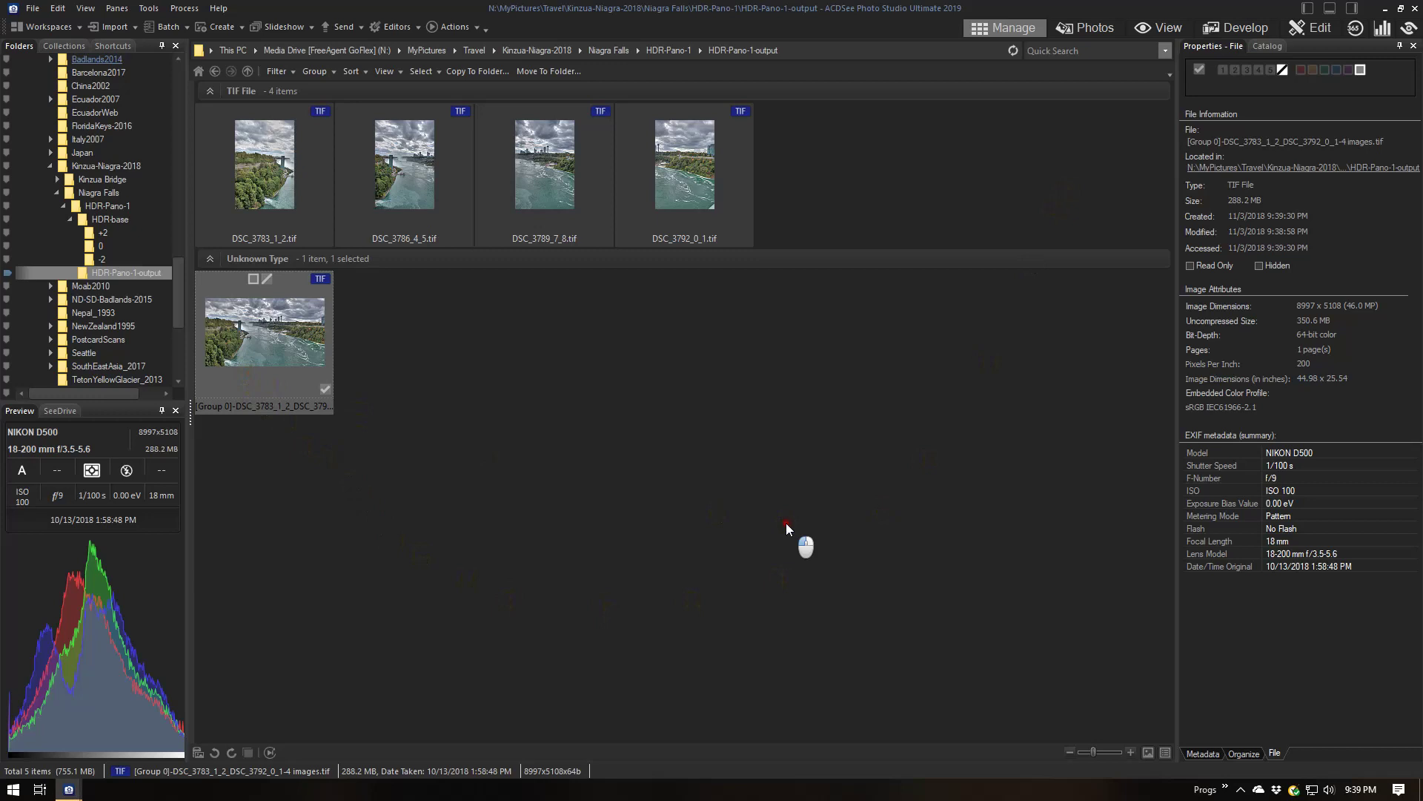
pyautogui.press('Return')
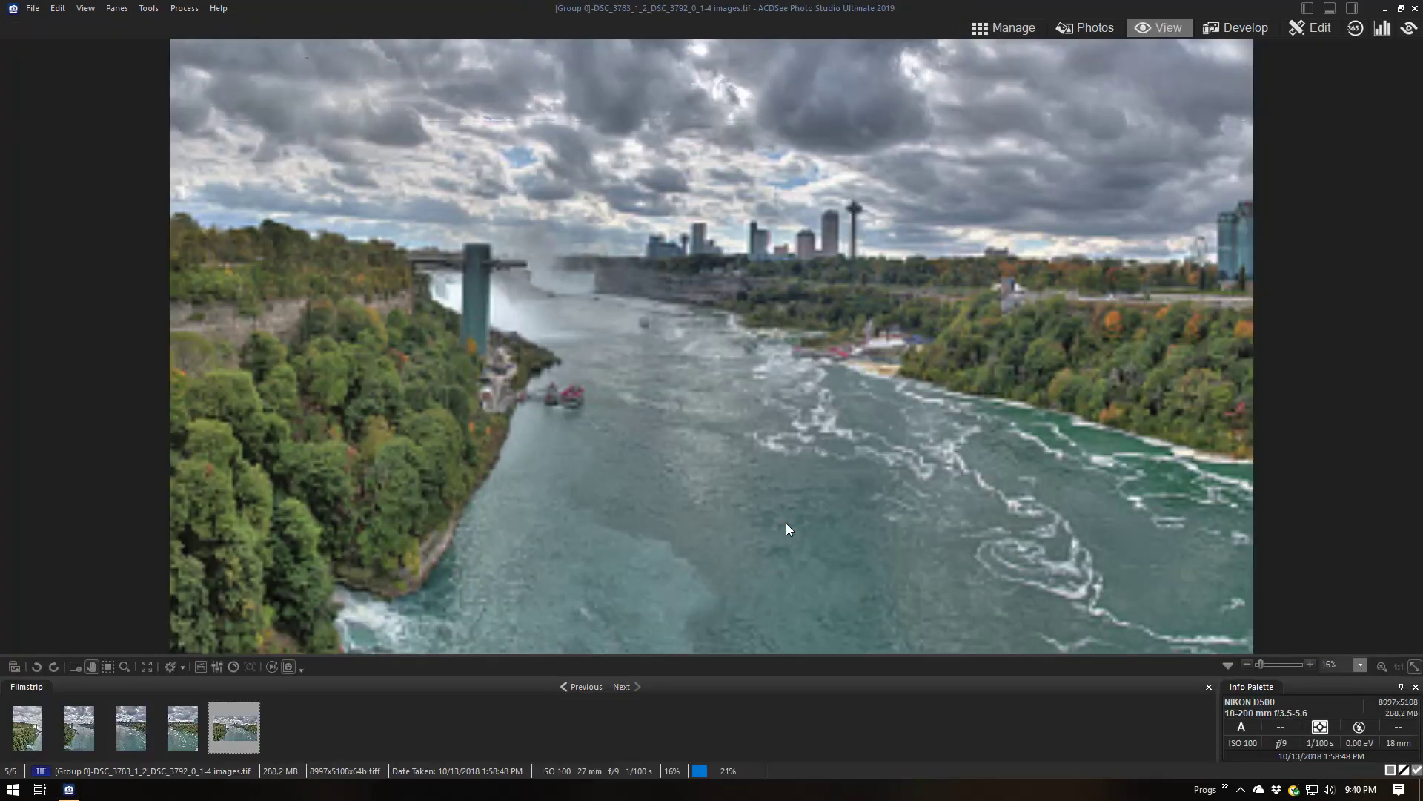